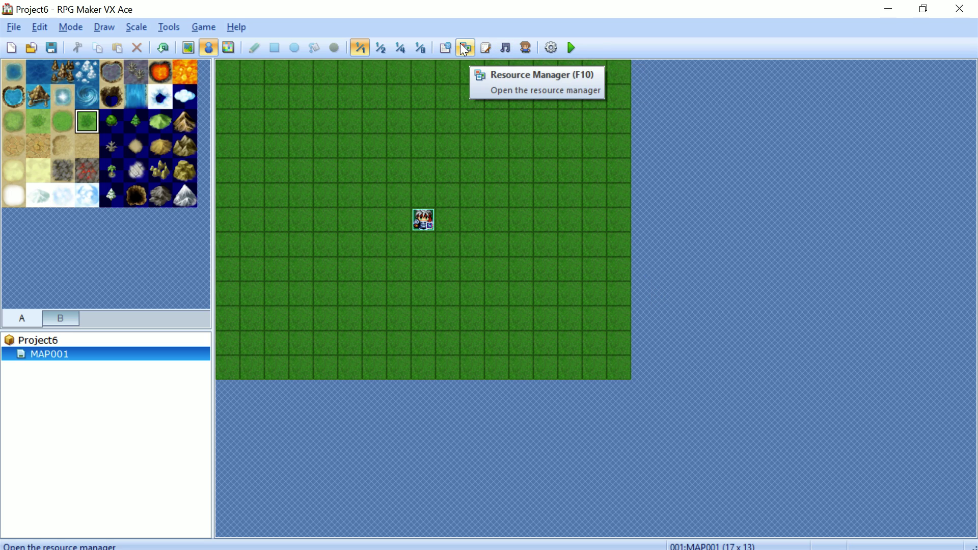
# - Import MonsterPlaceholder.png into the Graphics/Battlers resources without a transparent or translucent colour
pyautogui.click(487, 49)
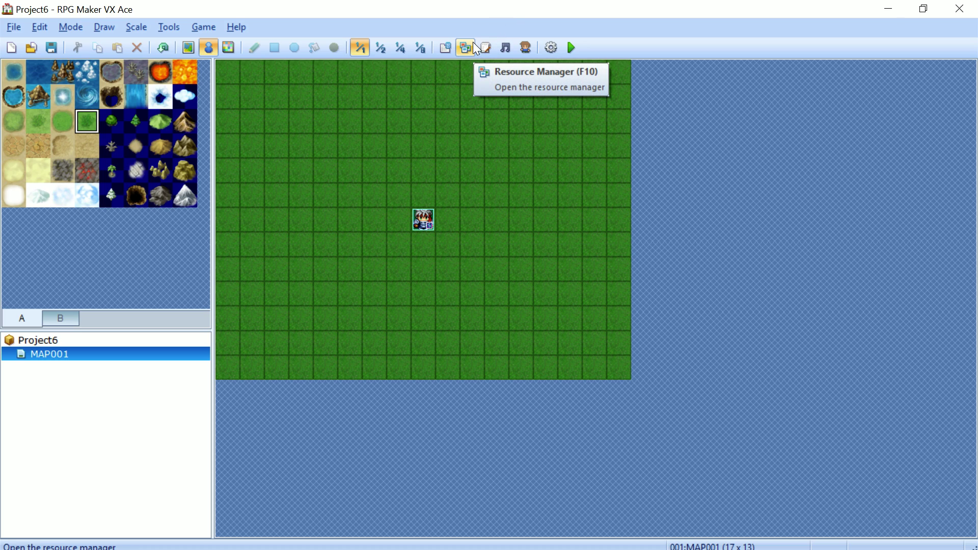
pyautogui.click(468, 47)
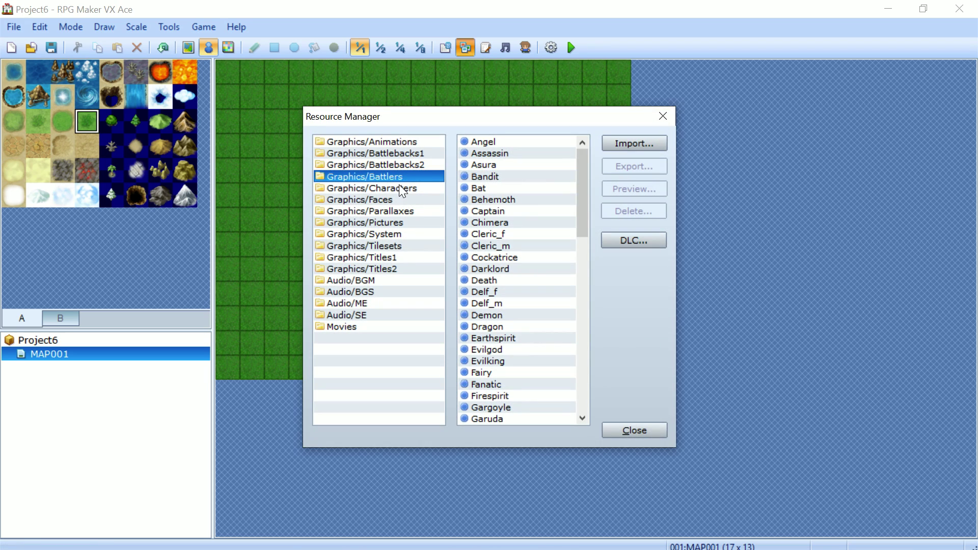
pyautogui.click(403, 164)
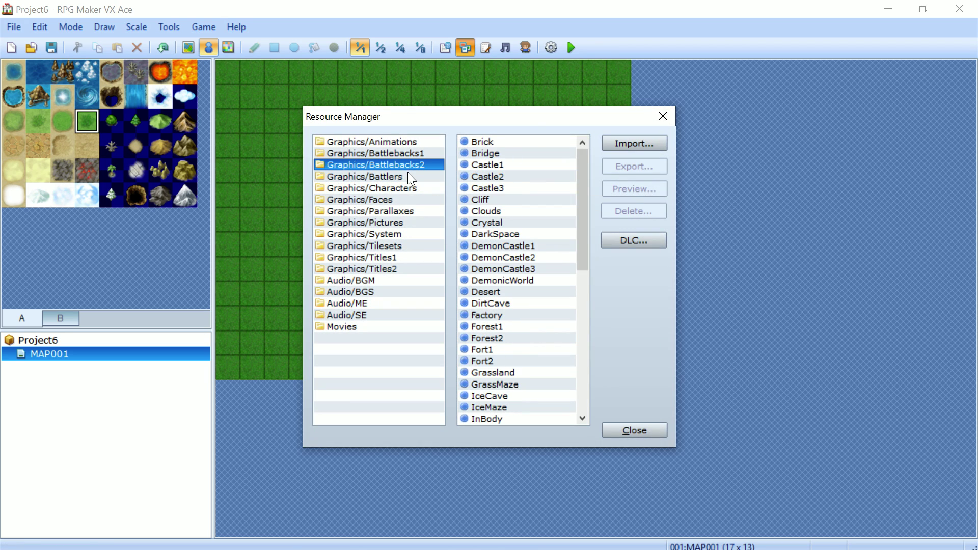
pyautogui.click(408, 176)
pyautogui.click(612, 149)
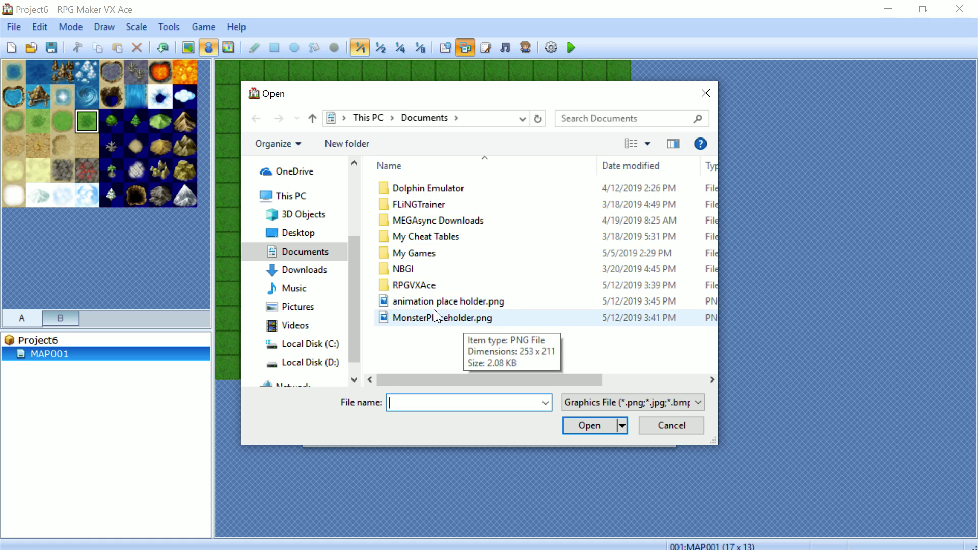
pyautogui.doubleClick(450, 319)
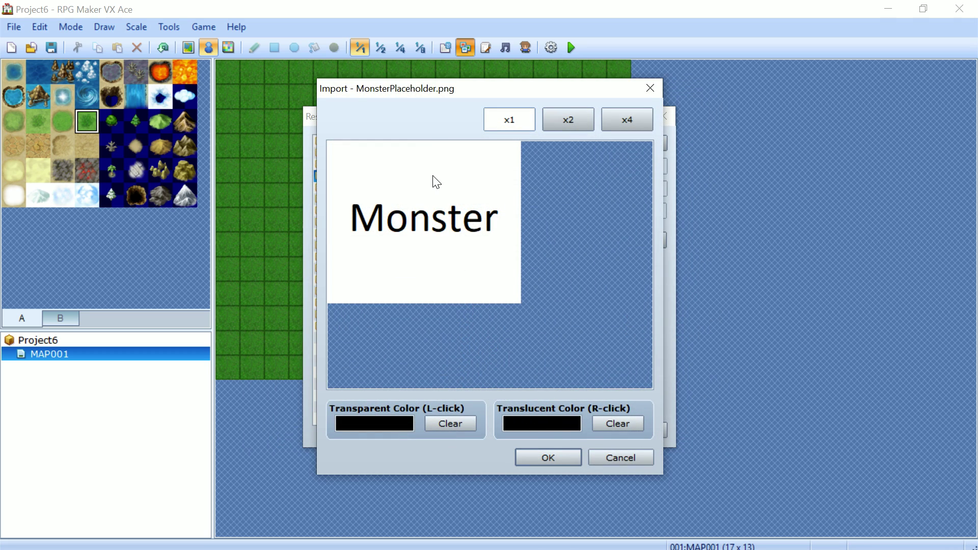
pyautogui.click(566, 458)
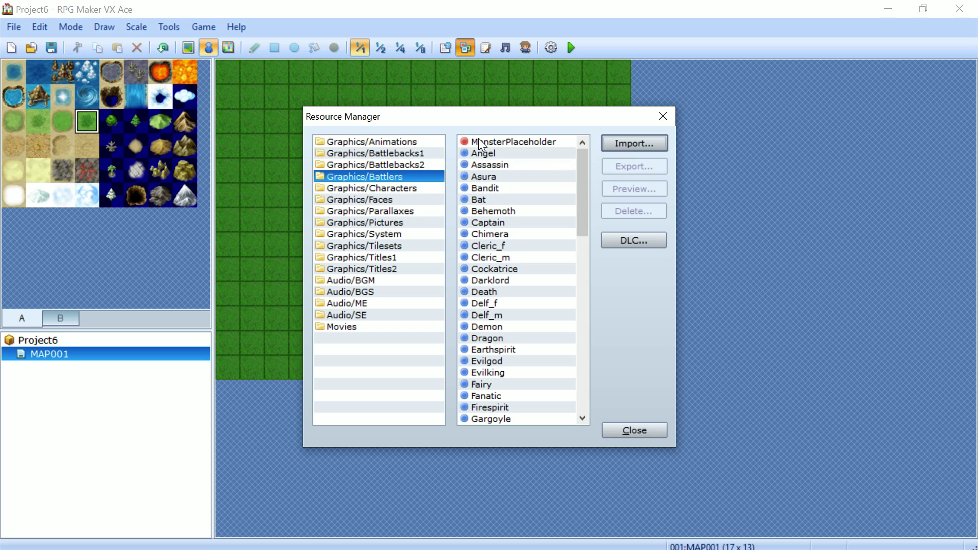
# - Delete the MonsterPlaceholder image from the Graphics/Animations resources
pyautogui.click(434, 142)
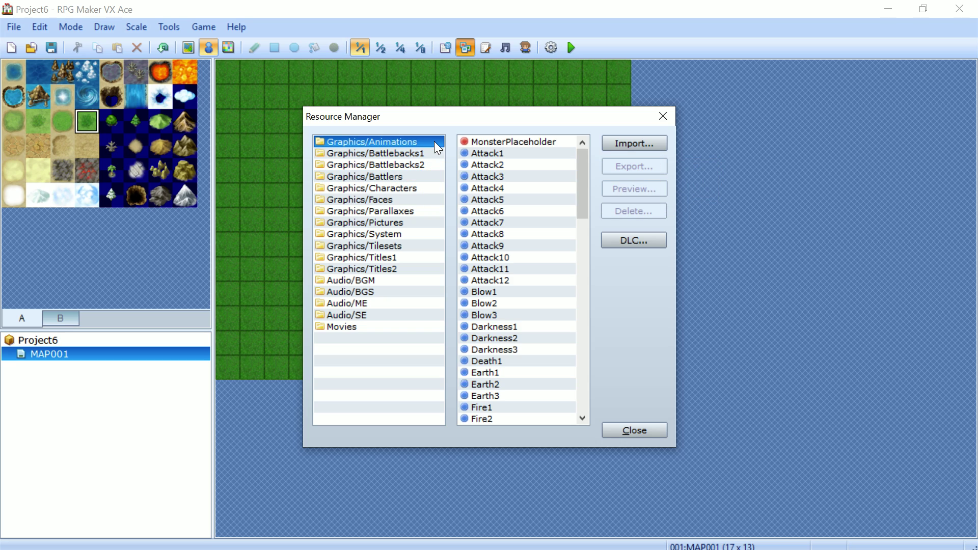
pyautogui.click(549, 138)
pyautogui.click(634, 209)
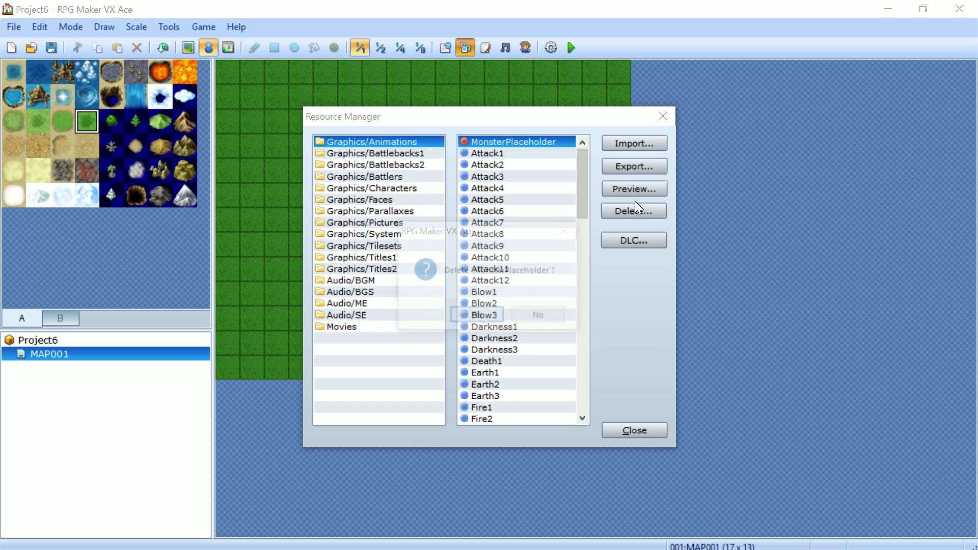
pyautogui.click(488, 317)
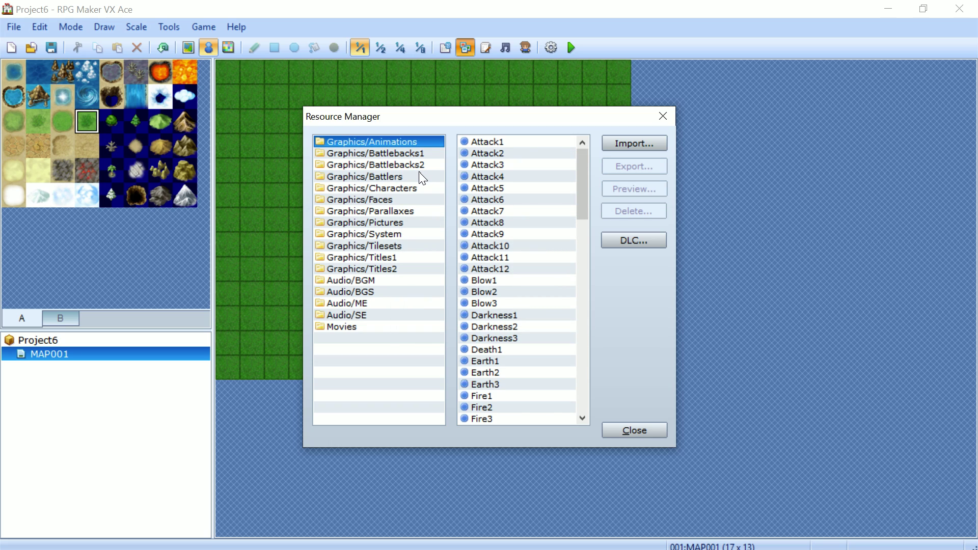
# - Import "animation place holder.png" into the Graphics/Animations resources and close the Resource Manager
pyautogui.click(413, 175)
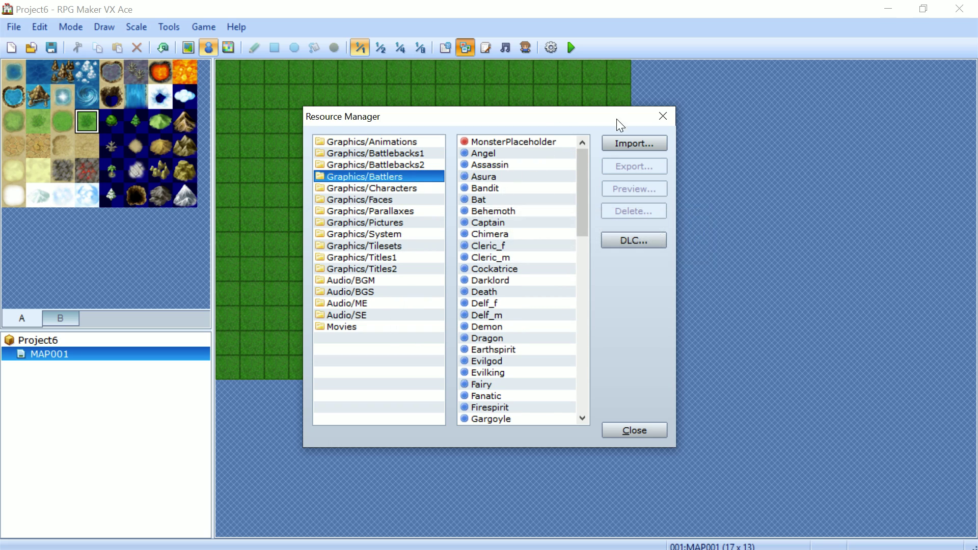
pyautogui.click(428, 188)
pyautogui.click(426, 176)
pyautogui.click(426, 141)
pyautogui.click(653, 149)
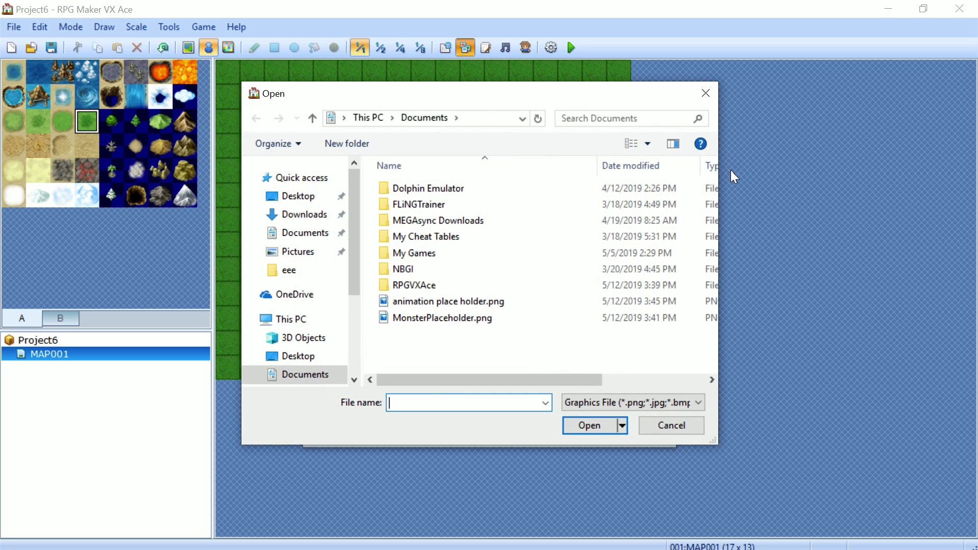
pyautogui.doubleClick(487, 301)
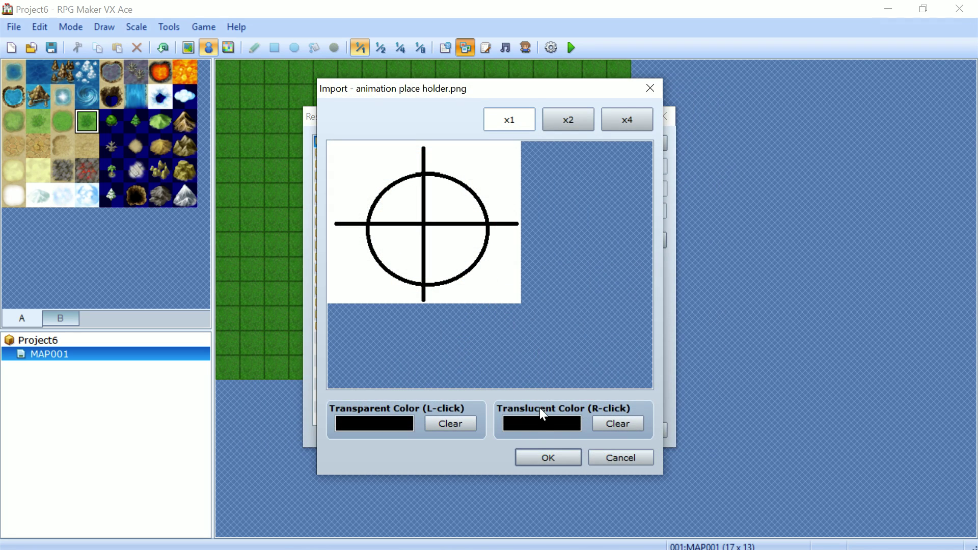
pyautogui.click(541, 456)
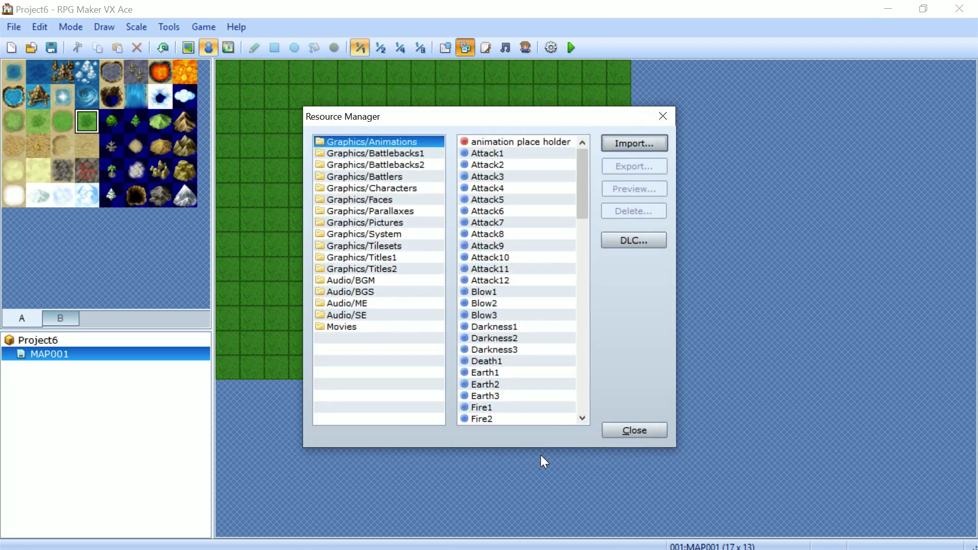
pyautogui.click(636, 431)
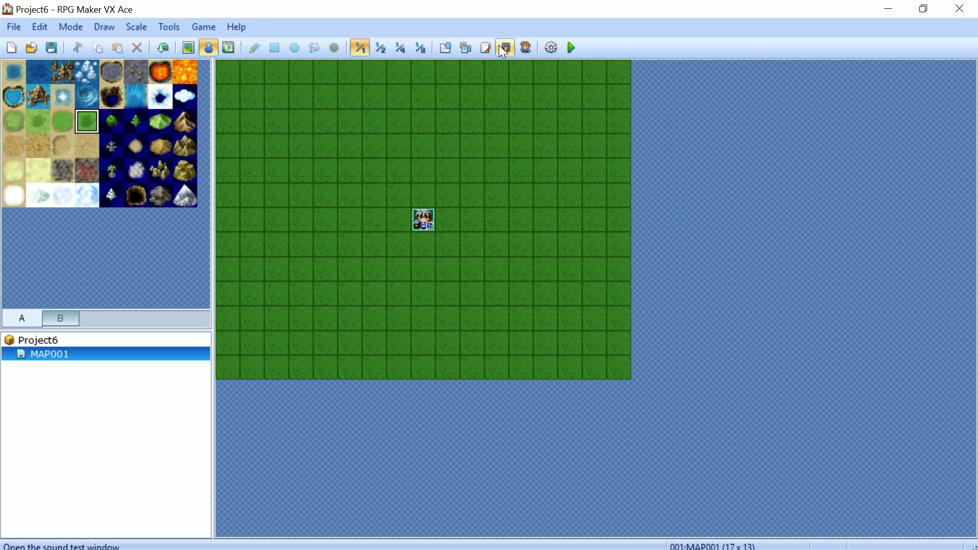
# - Open the database and look through the full list of animations
pyautogui.click(445, 48)
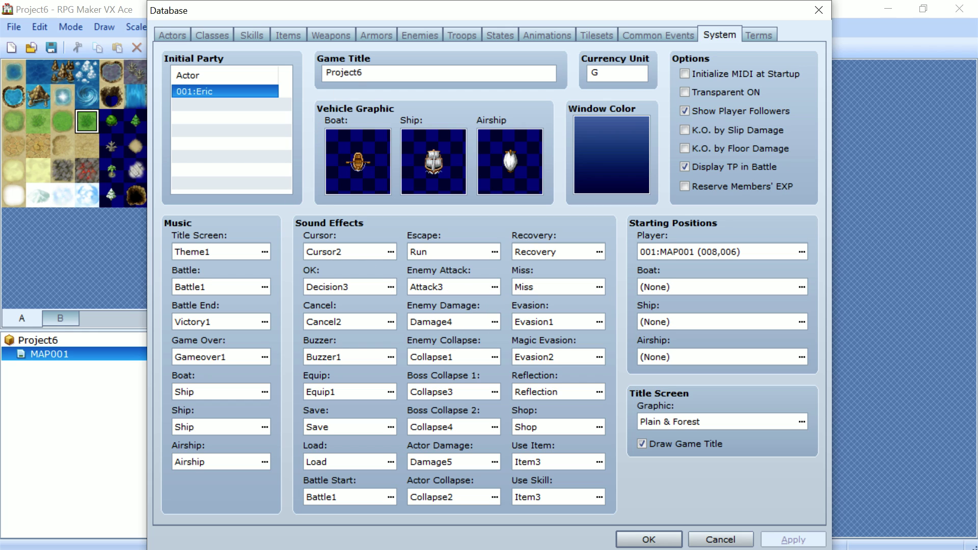
pyautogui.click(599, 34)
pyautogui.click(560, 36)
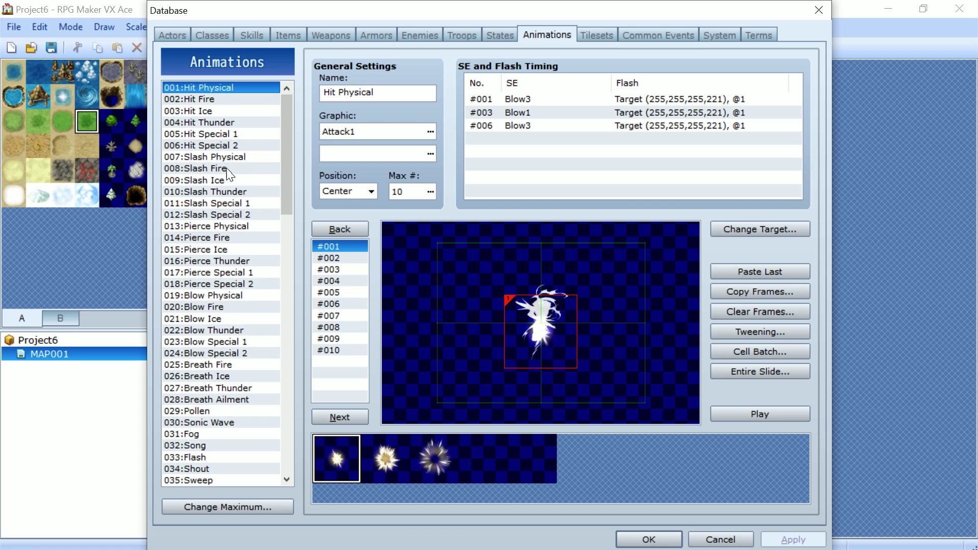
pyautogui.scroll(-6, 249, 179)
pyautogui.scroll(-19, 249, 179)
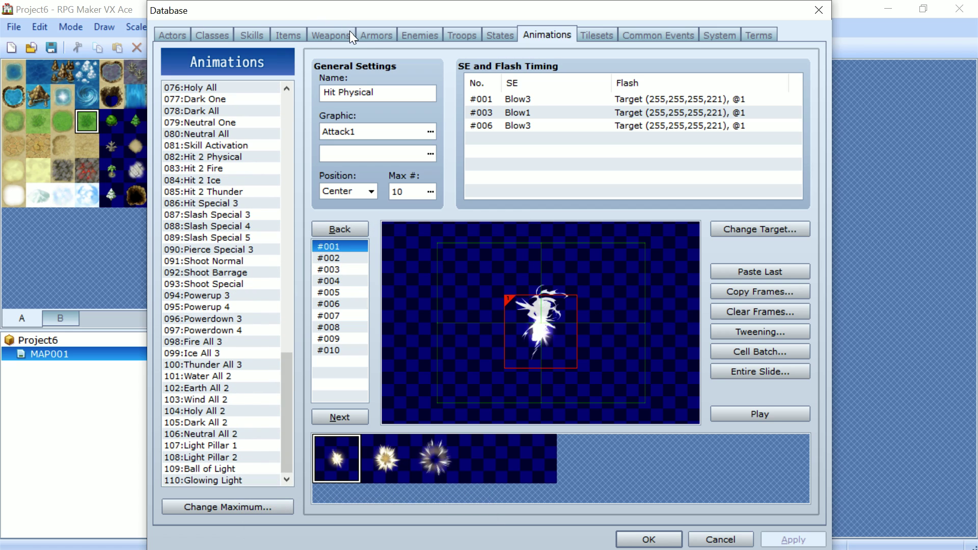
# - Set the maximum number of enemies in the database to 31
pyautogui.click(415, 34)
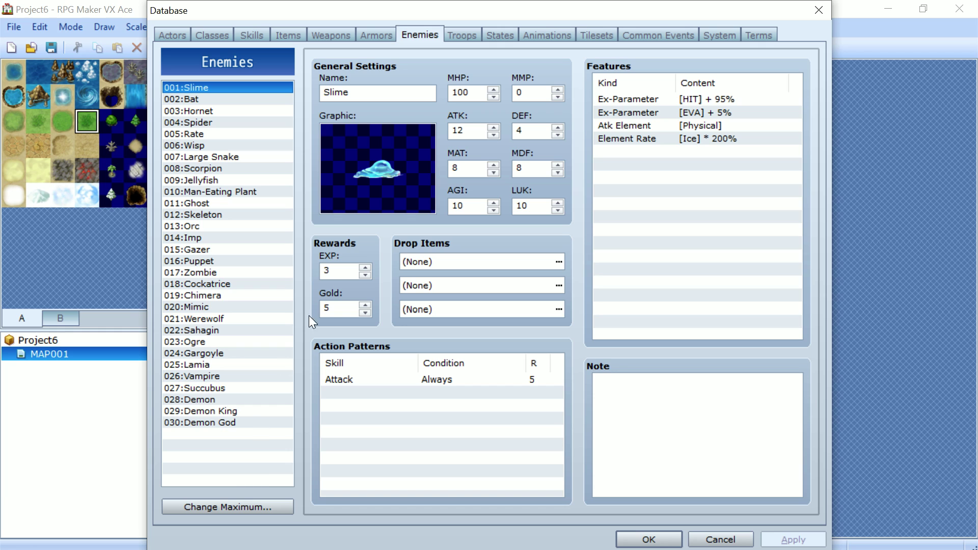
pyautogui.click(458, 36)
pyautogui.click(409, 37)
pyautogui.click(469, 39)
pyautogui.click(437, 34)
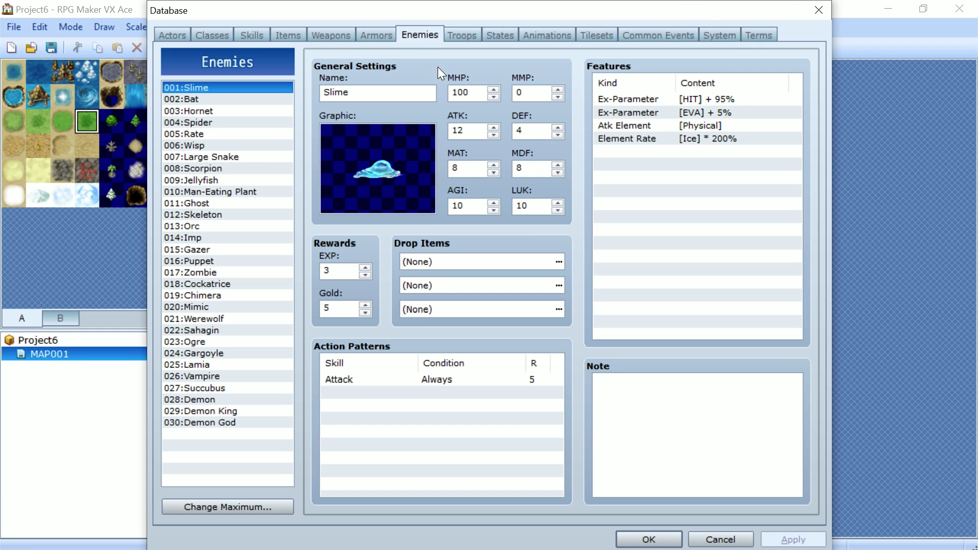
pyautogui.click(254, 509)
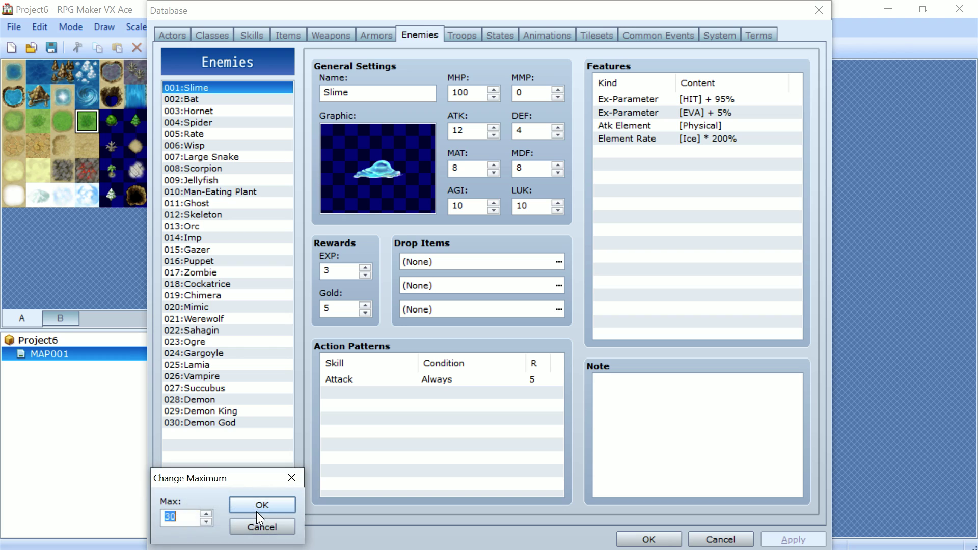
pyautogui.write('30')
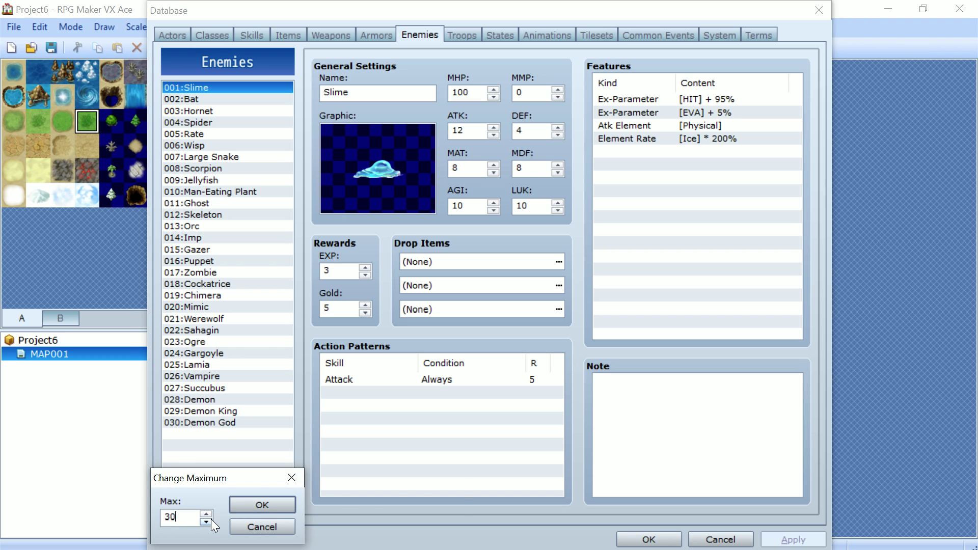
pyautogui.press('BackSpace')
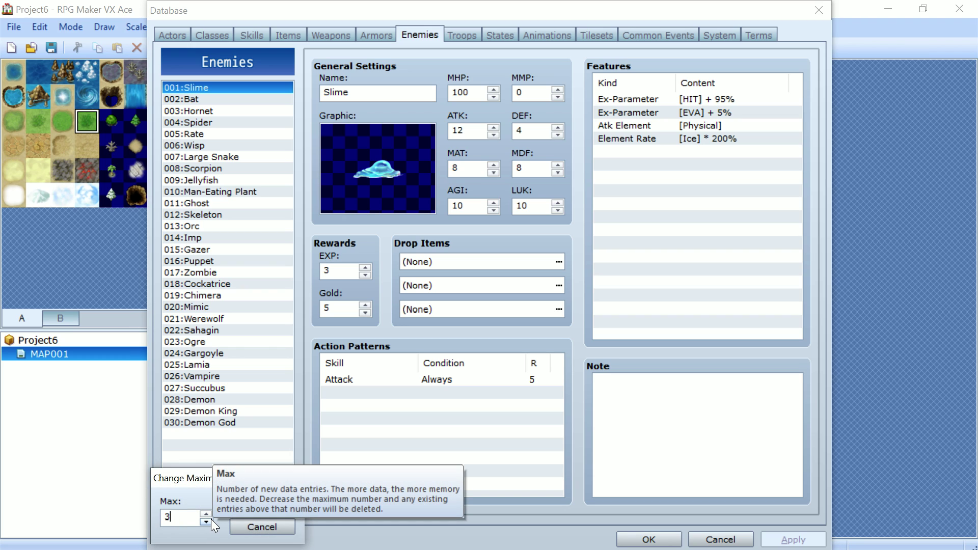
pyautogui.write('1')
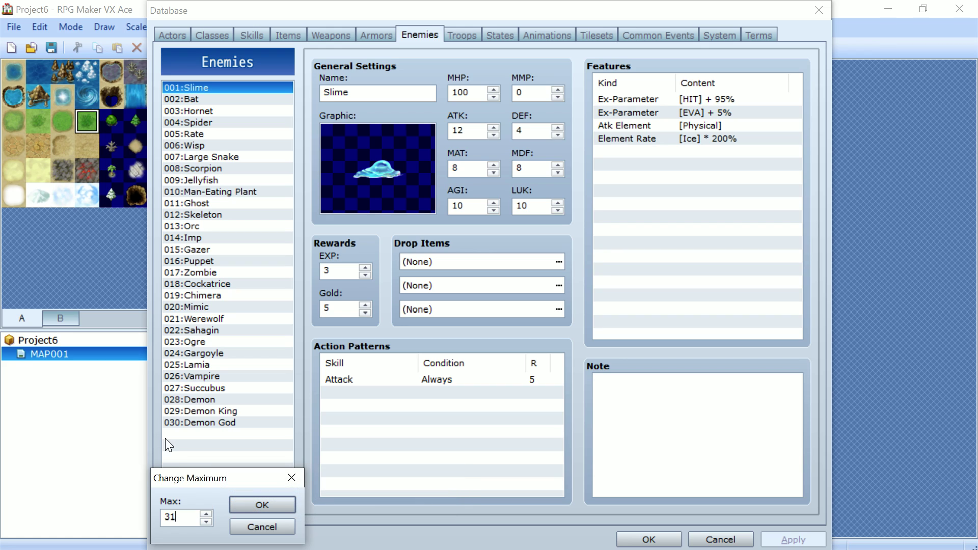
pyautogui.click(209, 512)
pyautogui.click(208, 512)
pyautogui.click(209, 513)
pyautogui.click(209, 511)
pyautogui.click(206, 525)
pyautogui.click(206, 525)
pyautogui.click(257, 505)
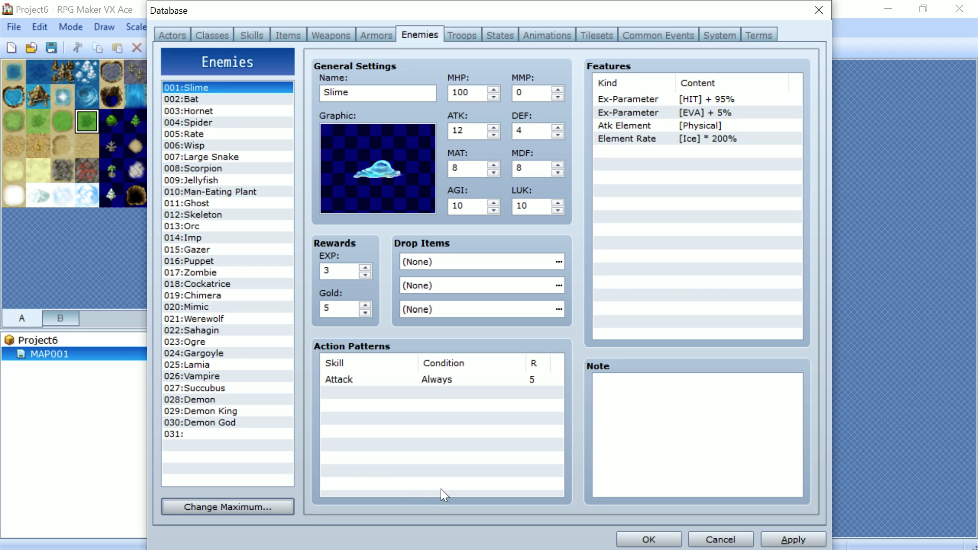
# - Open the battler graphic choices for the blank enemy 031 and pick MonsterPlaceholder
pyautogui.click(283, 434)
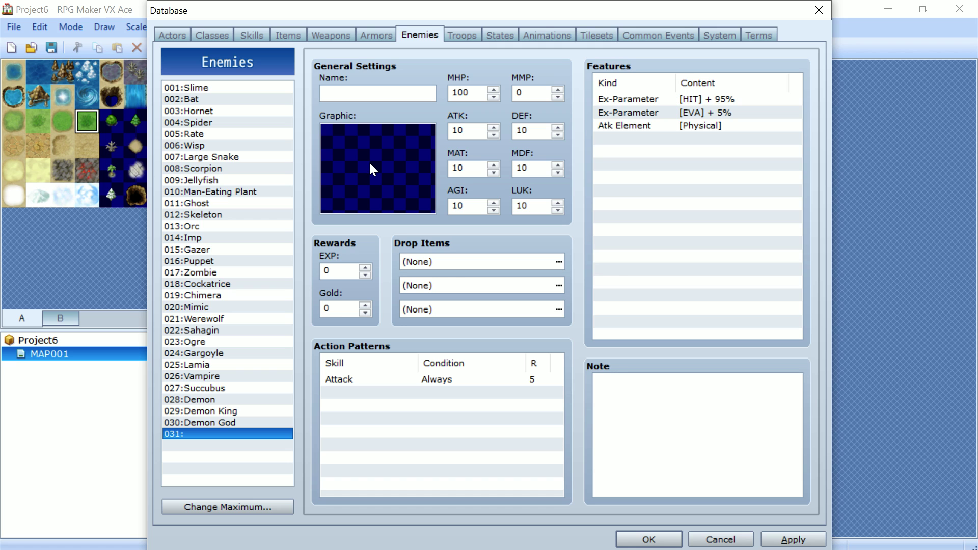
pyautogui.doubleClick(368, 163)
pyautogui.click(343, 124)
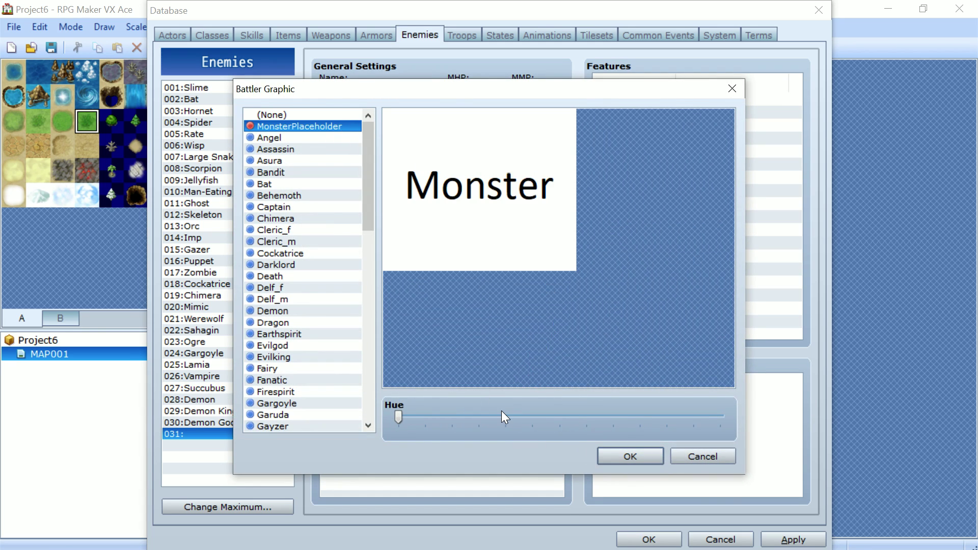
# - Try hue shifts on MonsterPlaceholder and preview other battler graphics, including Delf_f with a shifted hue
pyautogui.moveTo(501, 412); pyautogui.dragTo(587, 415)
pyautogui.click(713, 414)
pyautogui.moveTo(413, 422); pyautogui.dragTo(399, 417)
pyautogui.click(326, 147)
pyautogui.click(321, 241)
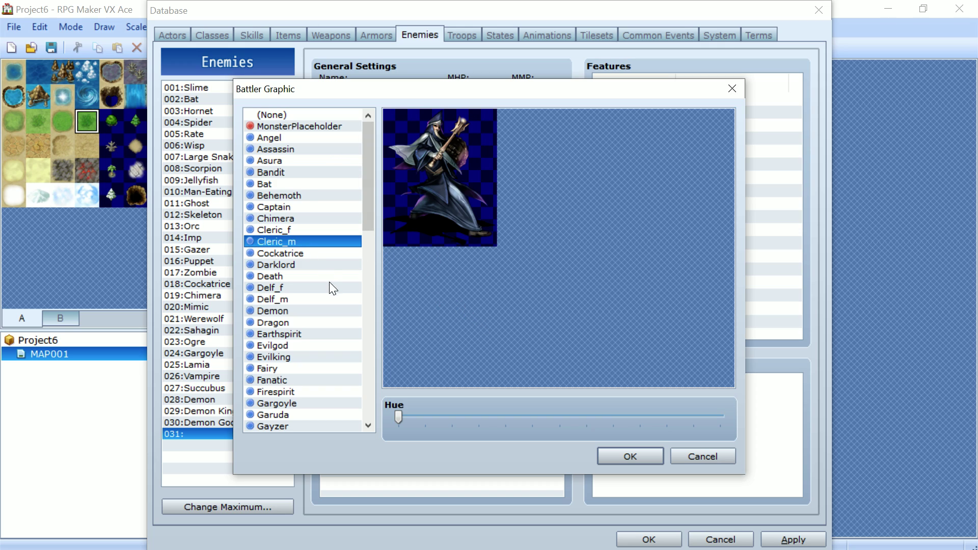
pyautogui.click(329, 287)
pyautogui.click(301, 358)
pyautogui.click(313, 287)
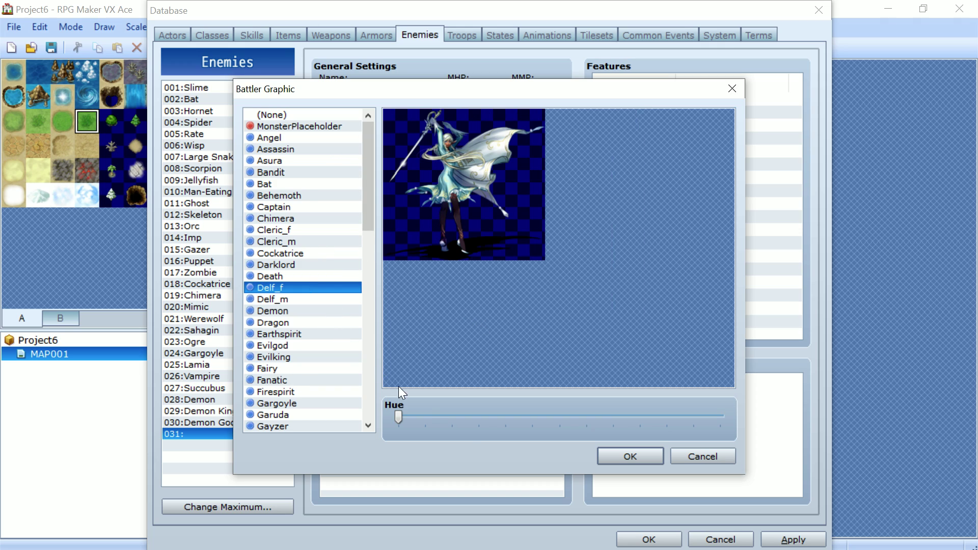
pyautogui.moveTo(400, 414); pyautogui.dragTo(474, 418)
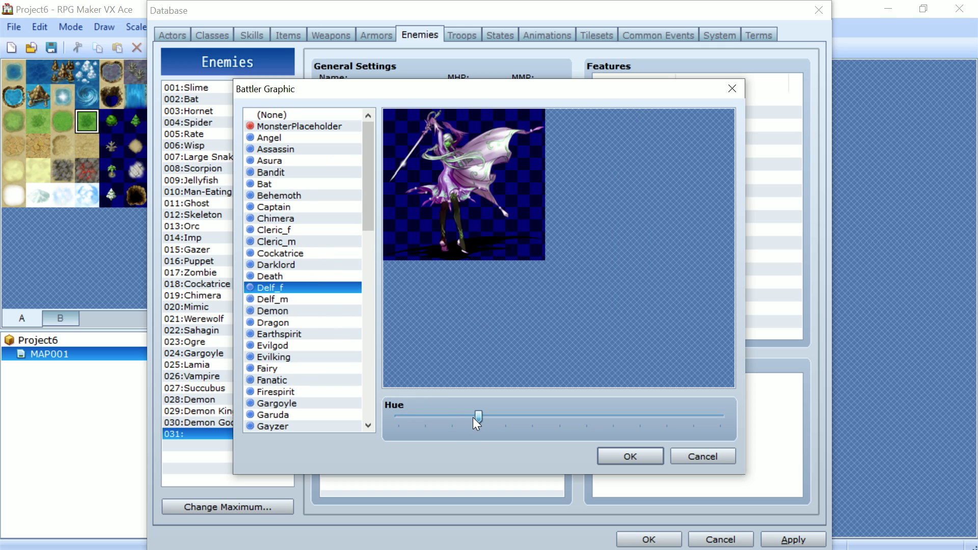
# - Assign MonsterPlaceholder as enemy 031's battler graphic with the hue reset to the start of its range
pyautogui.click(319, 127)
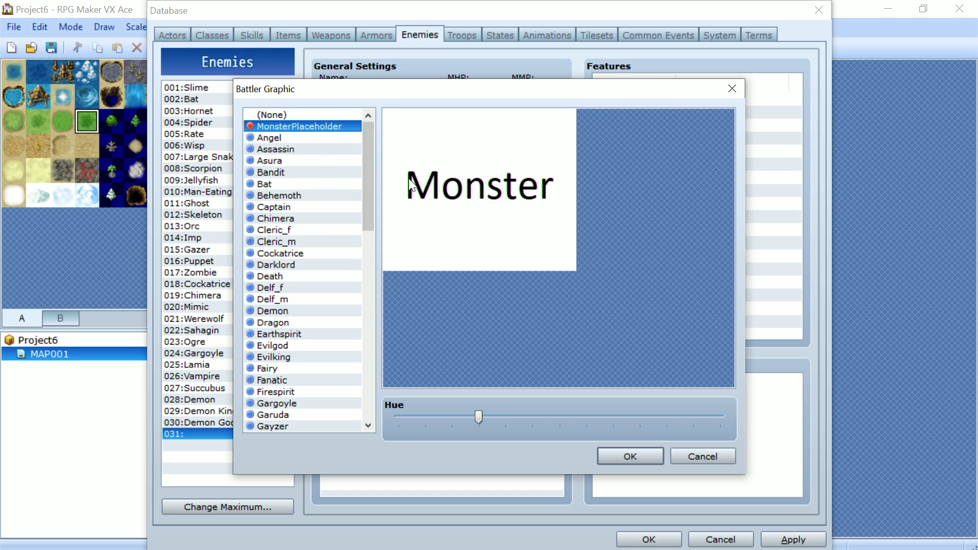
pyautogui.moveTo(479, 414); pyautogui.dragTo(396, 417)
pyautogui.click(627, 451)
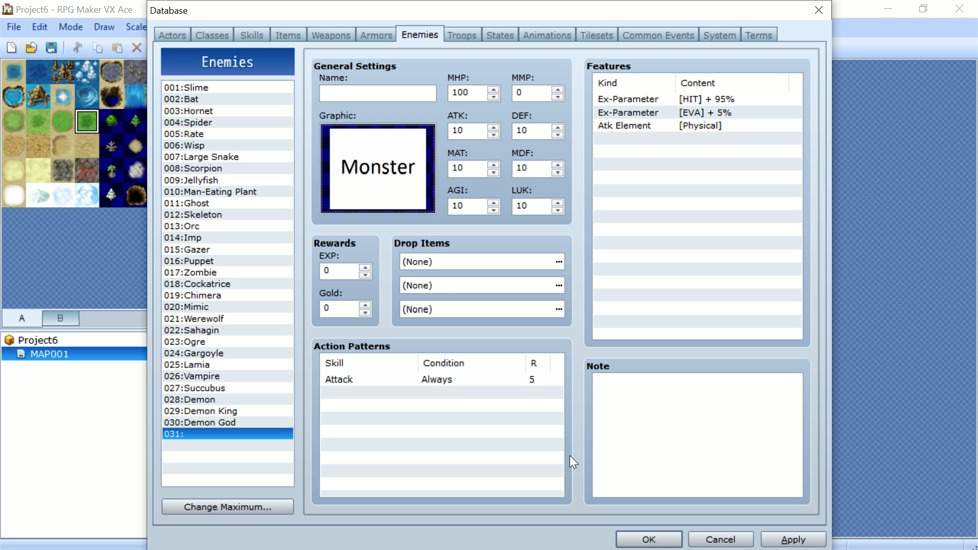
# - Name enemy 031 TestBoy
pyautogui.click(367, 93)
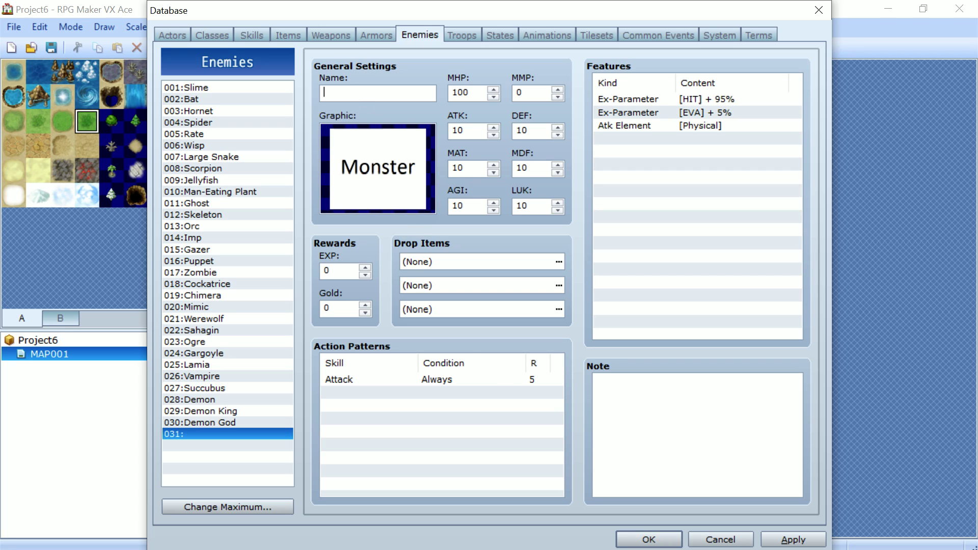
pyautogui.write('TestBoy')
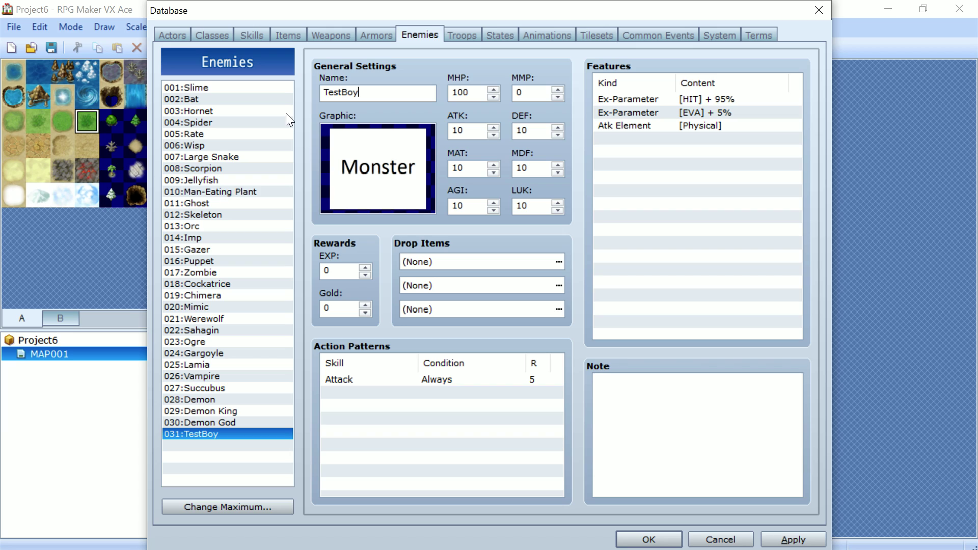
# - Examine the EXP and gold rewards of existing enemies from Bat to Skeleton as a reference for TestBoy's rewards
pyautogui.click(338, 270)
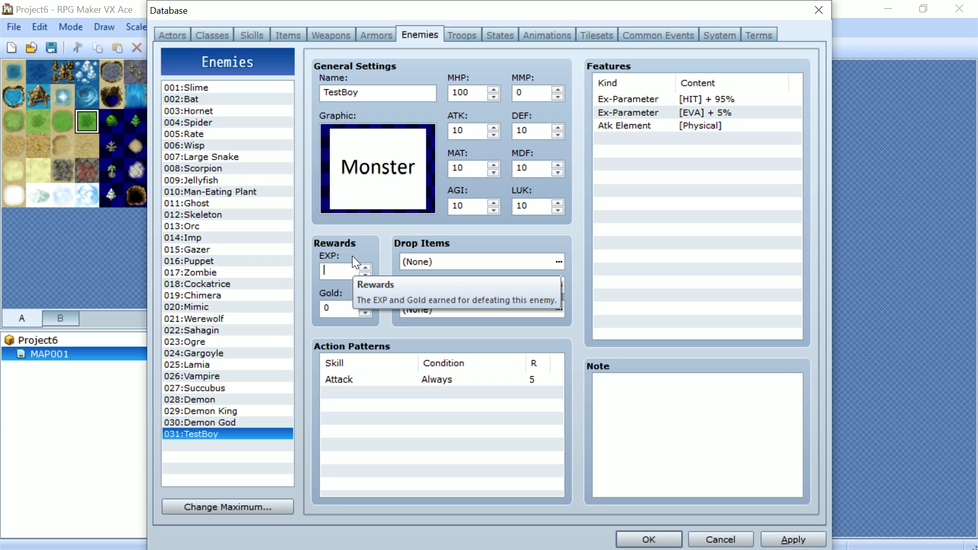
pyautogui.click(243, 100)
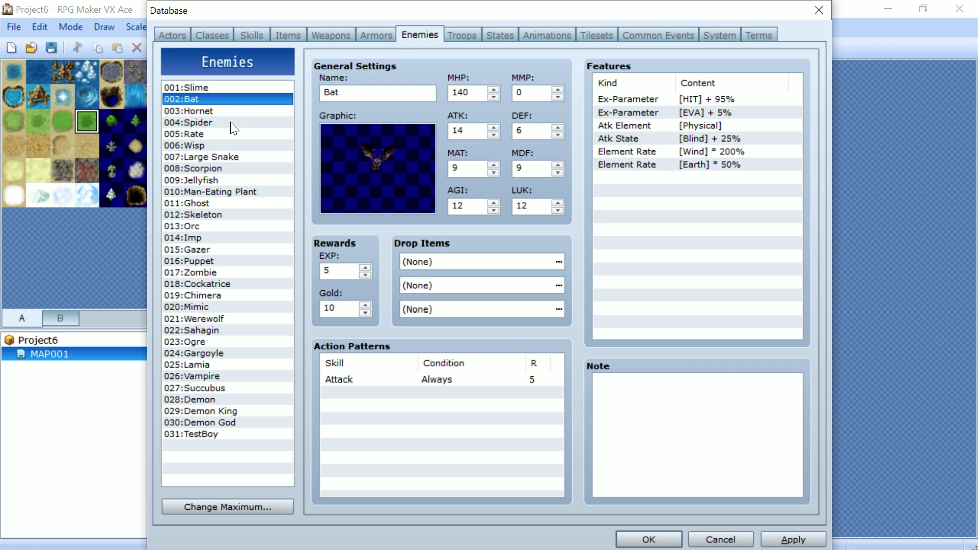
pyautogui.click(233, 123)
pyautogui.click(233, 147)
pyautogui.click(236, 181)
pyautogui.click(242, 215)
pyautogui.click(217, 121)
pyautogui.click(215, 100)
pyautogui.click(207, 134)
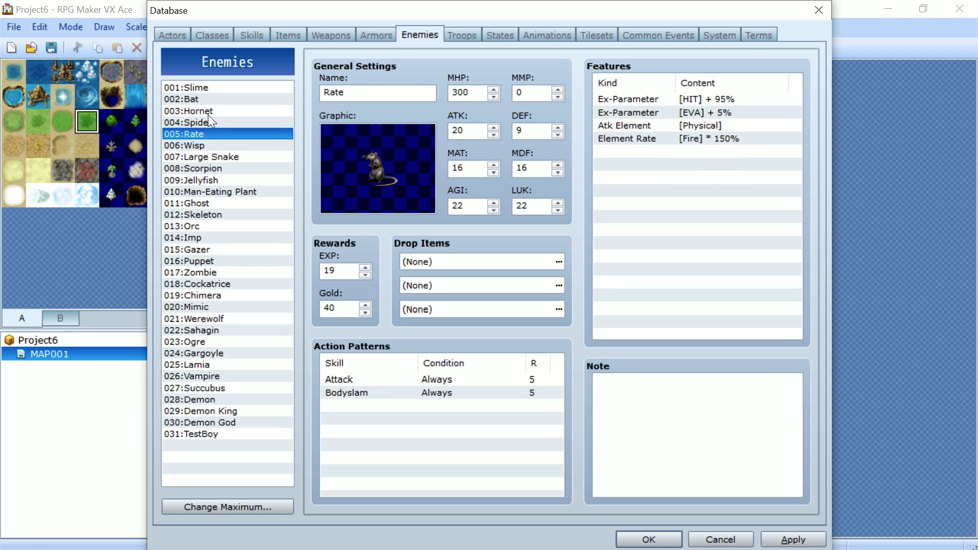
pyautogui.click(208, 111)
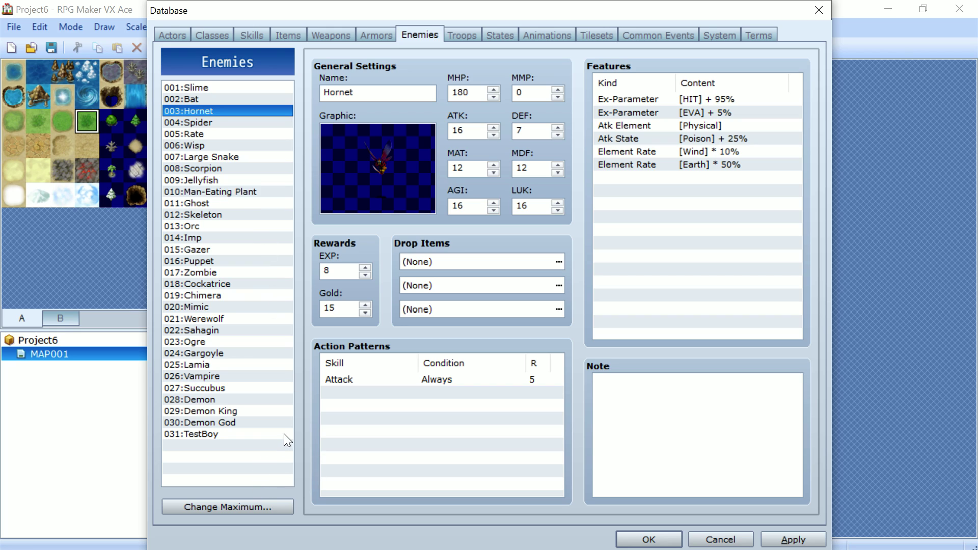
# - Set TestBoy's EXP reward to 46
pyautogui.click(285, 436)
pyautogui.click(337, 270)
pyautogui.press('BackSpace')
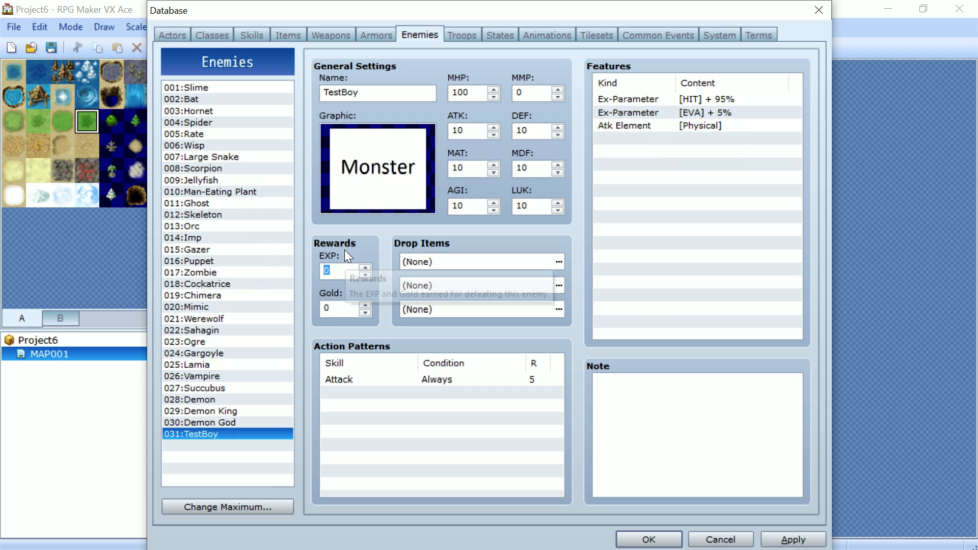
pyautogui.write('46')
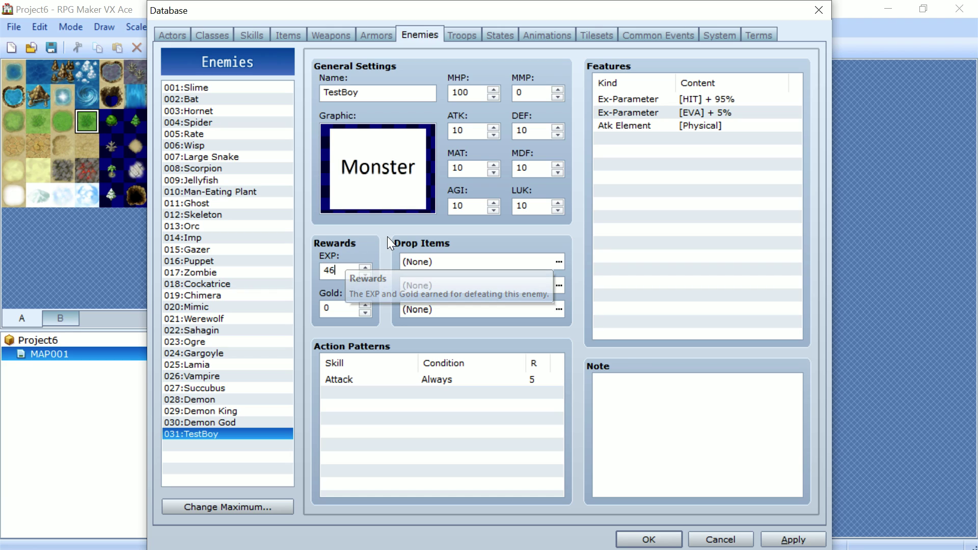
# - Check the rewards of Large Snake, Man-Eating Plant and Jellyfish, and set TestBoy's gold reward to 96
pyautogui.click(258, 157)
pyautogui.click(251, 191)
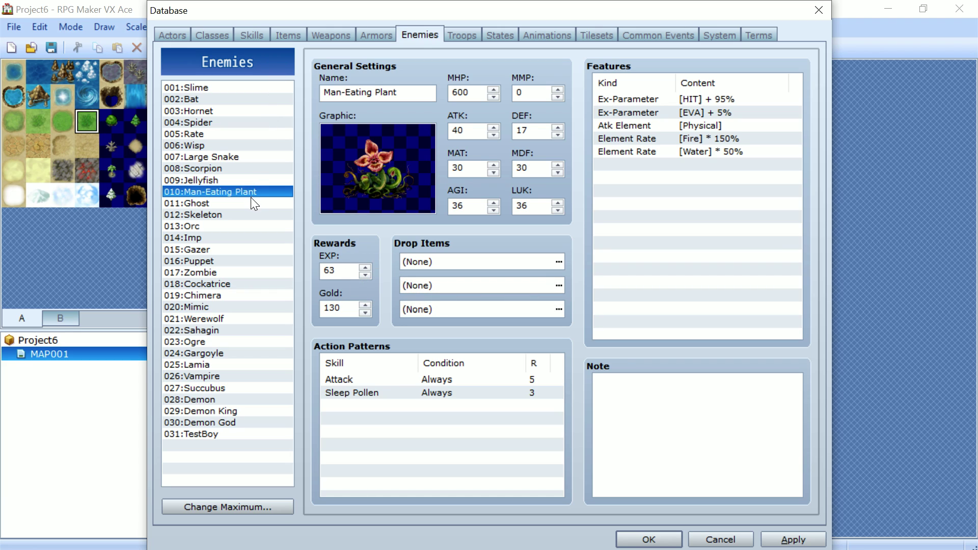
pyautogui.click(261, 181)
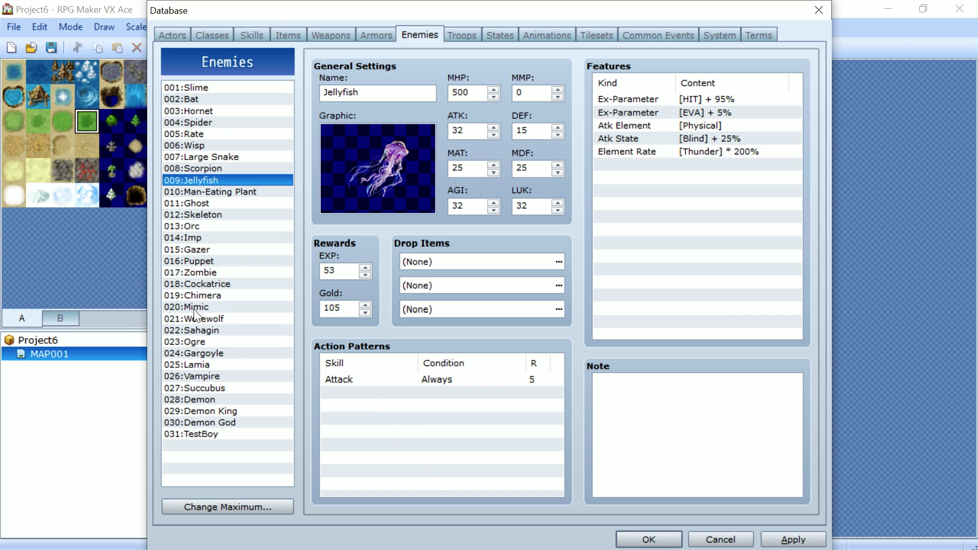
pyautogui.click(219, 434)
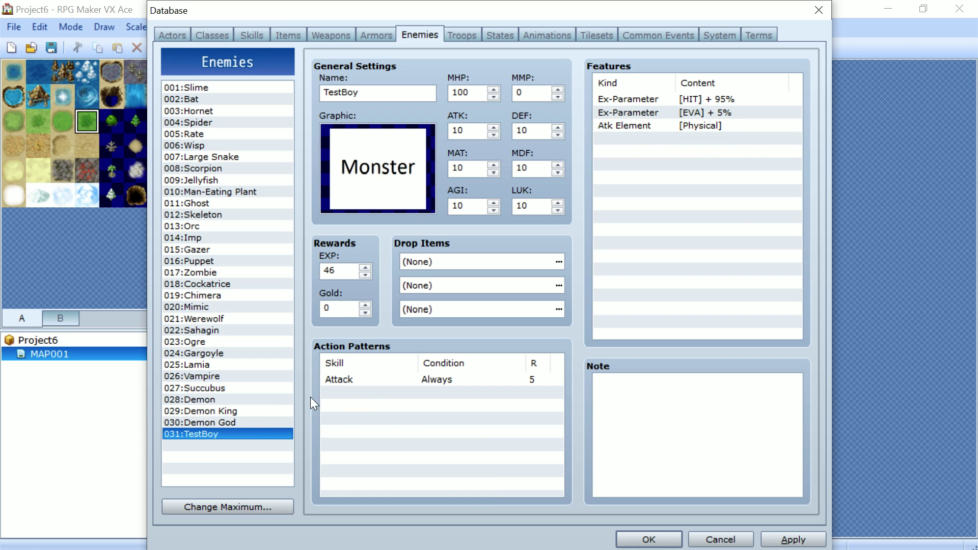
pyautogui.click(335, 308)
pyautogui.write('967')
pyautogui.press('BackSpace')
# - Make TestBoy's first drop item the weapon 005:Crimson Axe with a probability of 1/5
pyautogui.click(559, 262)
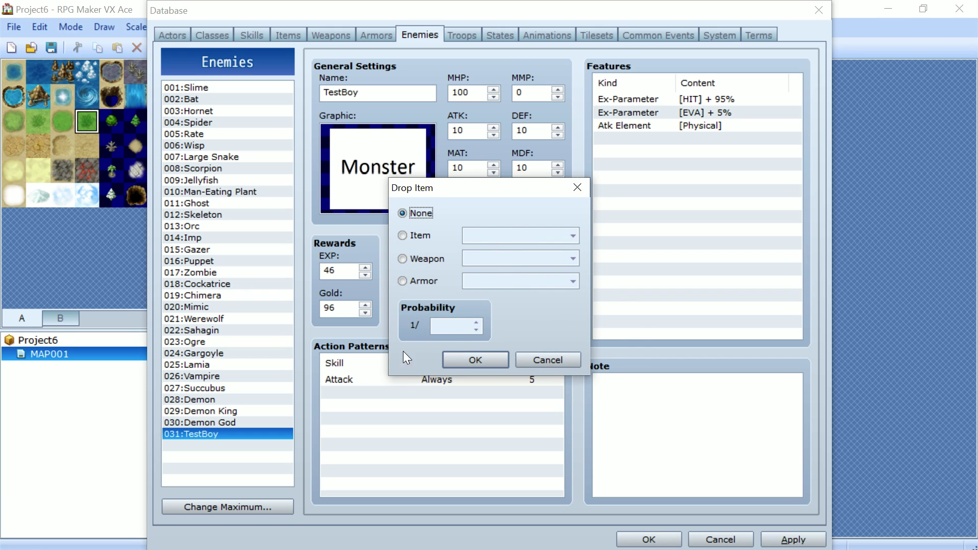
pyautogui.click(418, 239)
pyautogui.click(431, 258)
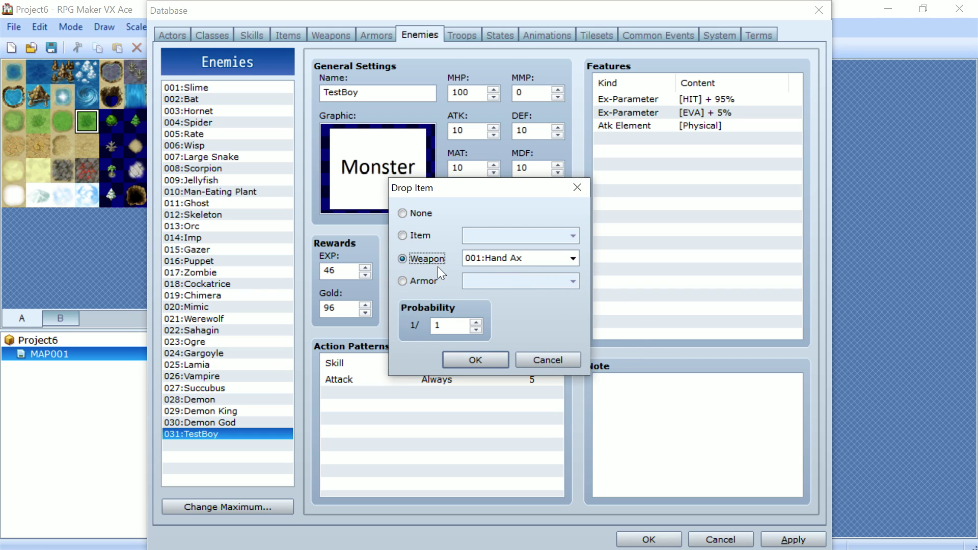
pyautogui.click(420, 277)
pyautogui.click(433, 260)
pyautogui.click(488, 262)
pyautogui.scroll(-10, 490, 270)
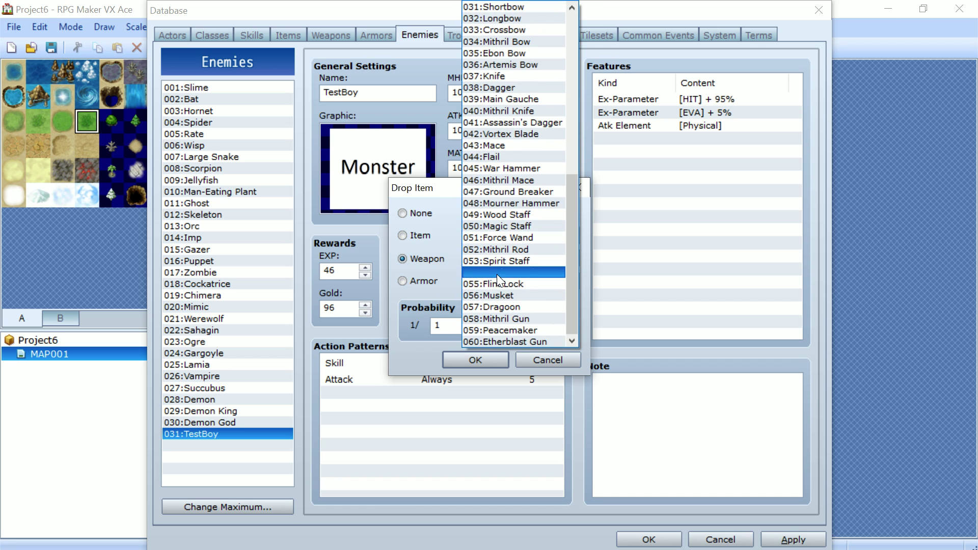
pyautogui.scroll(10, 520, 321)
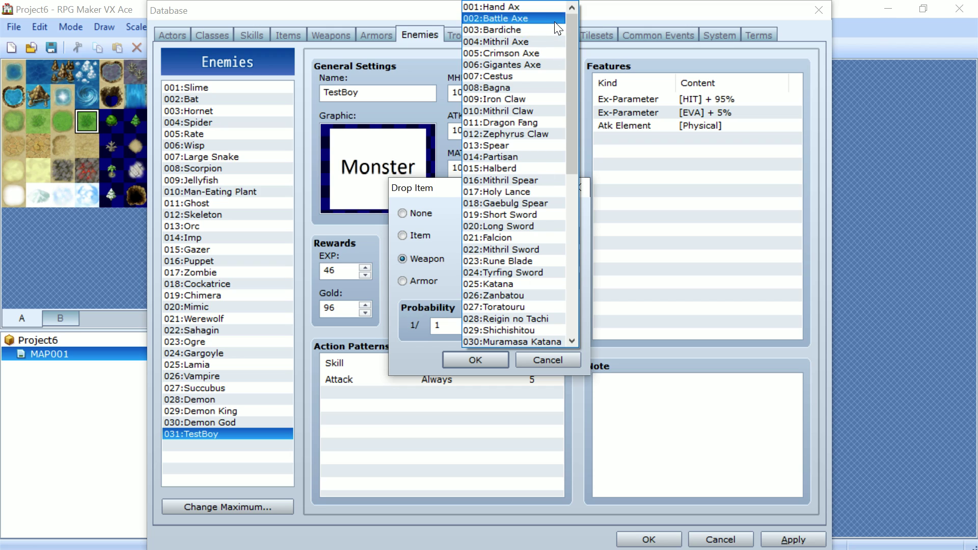
pyautogui.click(542, 52)
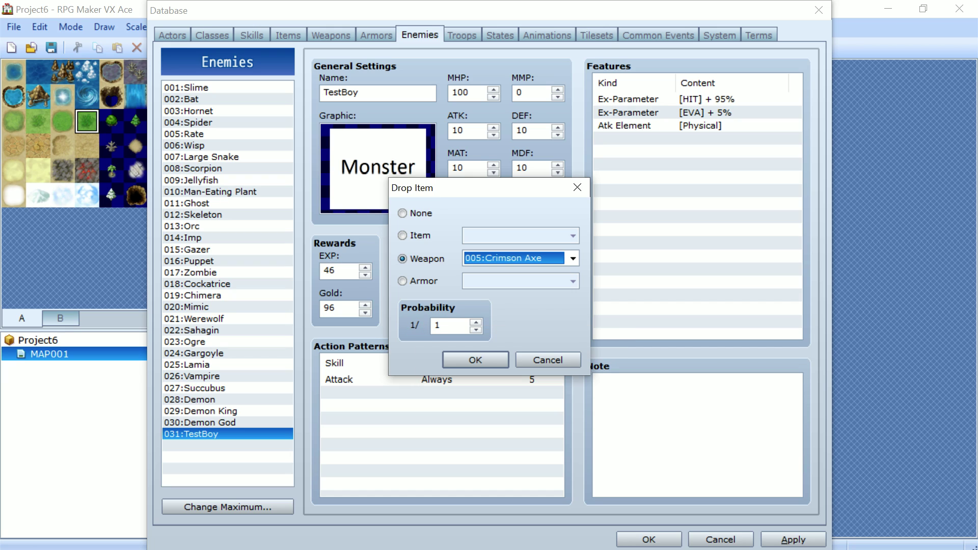
pyautogui.press('Tab')
pyautogui.write('5')
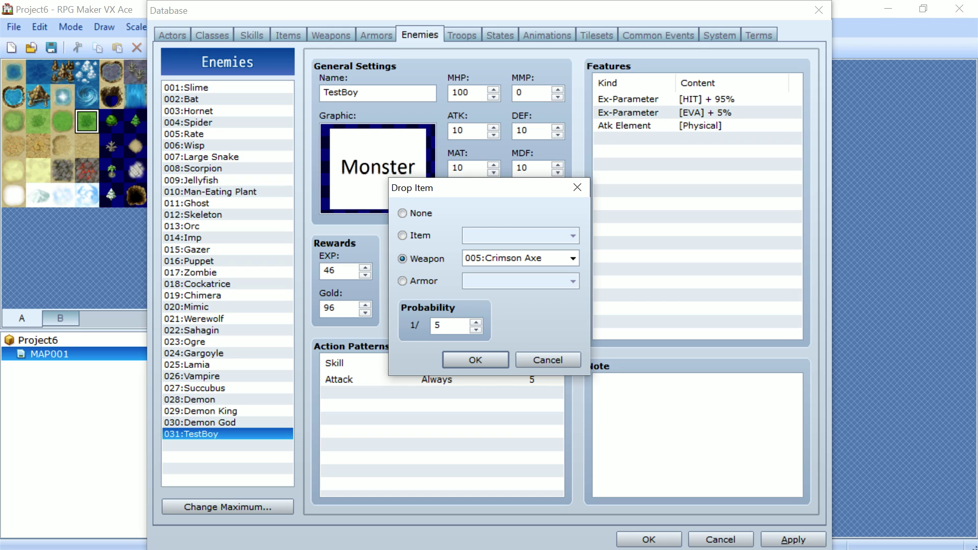
pyautogui.press('Return')
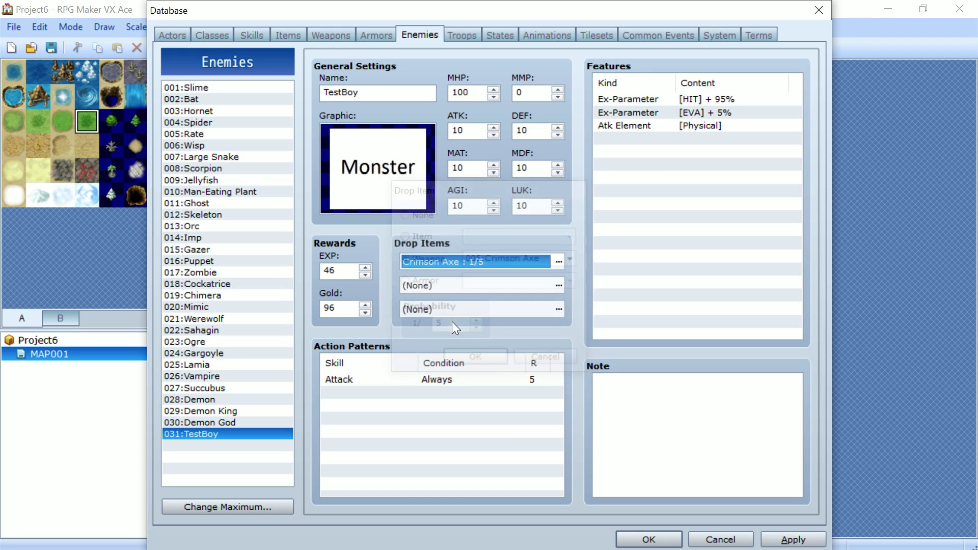
# - Make TestBoy's second drop item 001:Potion with a probability of 1/1
pyautogui.click(447, 285)
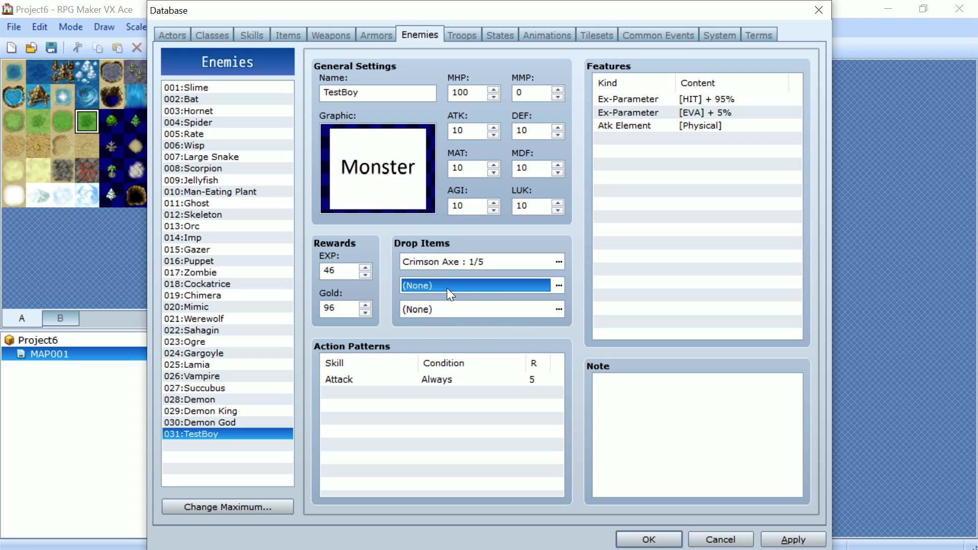
pyautogui.doubleClick(447, 287)
pyautogui.click(438, 259)
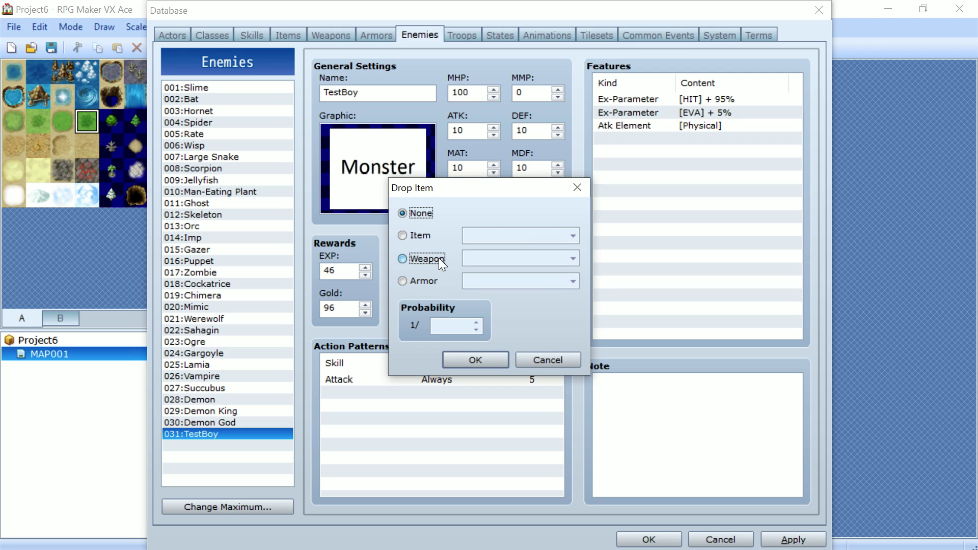
pyautogui.click(424, 234)
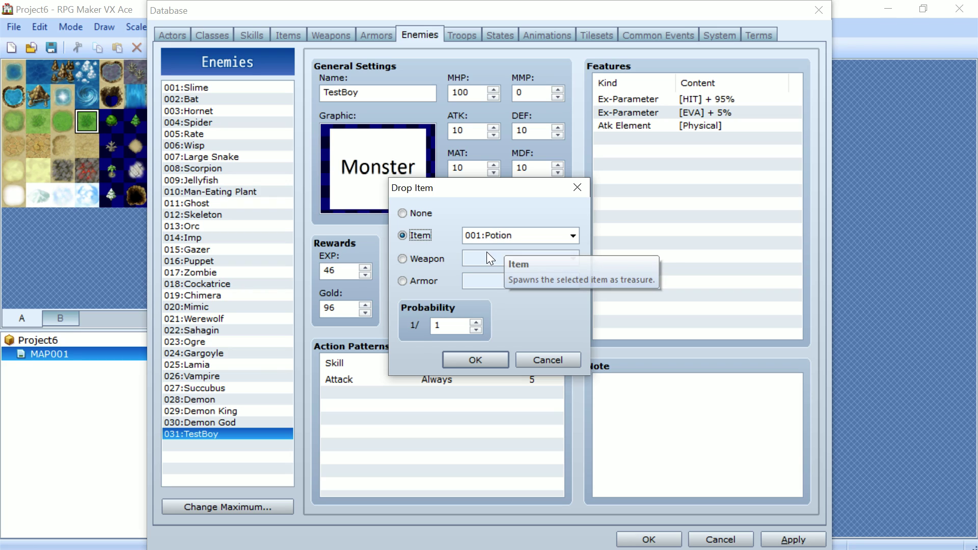
pyautogui.click(523, 237)
pyautogui.click(523, 250)
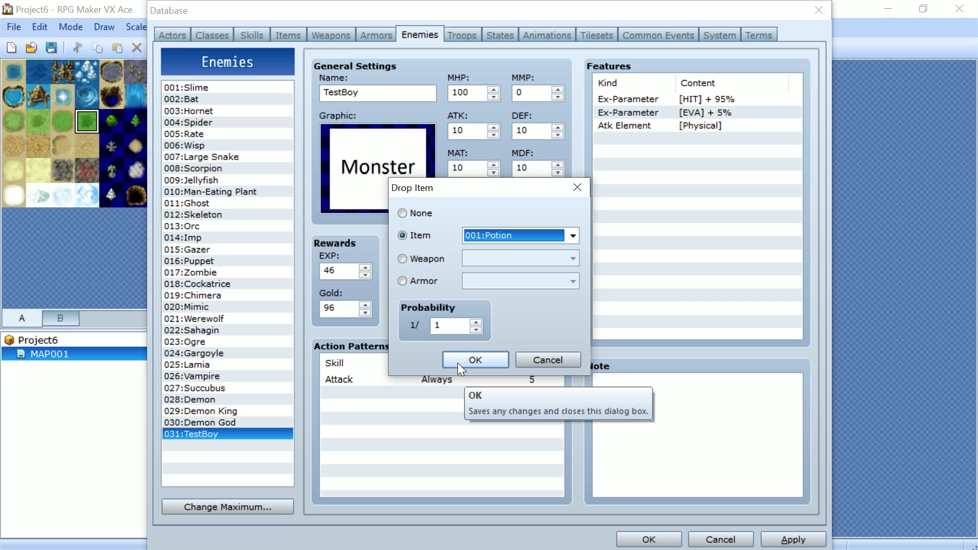
pyautogui.click(489, 361)
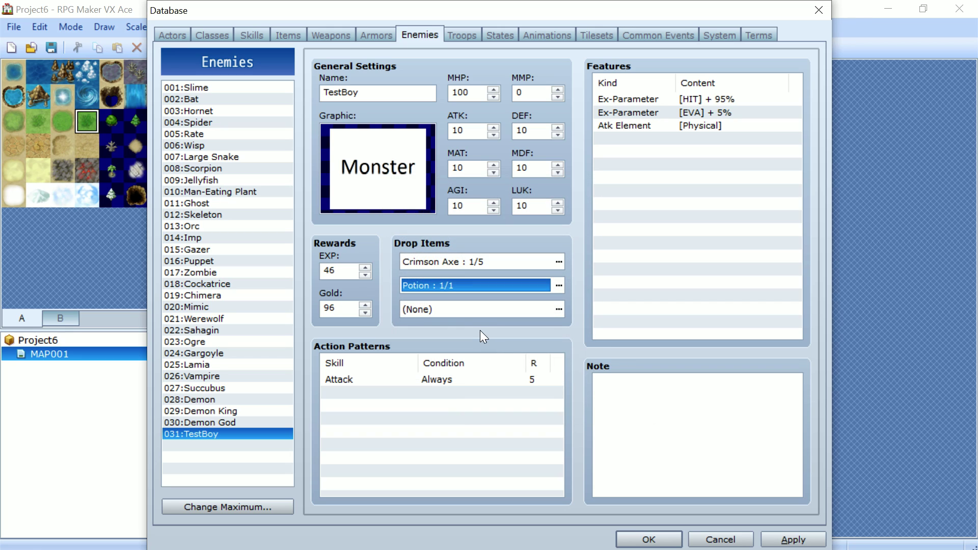
# - Choose the armor 035:Dragon Armour for TestBoy's third drop item
pyautogui.doubleClick(483, 311)
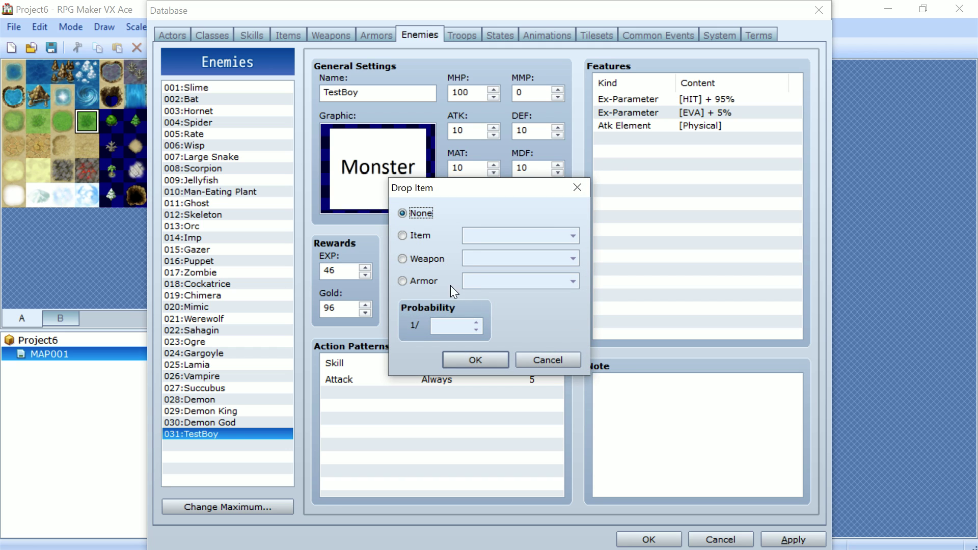
pyautogui.click(442, 280)
pyautogui.click(479, 281)
pyautogui.scroll(-10, 490, 285)
pyautogui.scroll(-2, 496, 290)
pyautogui.scroll(4, 496, 295)
pyautogui.scroll(-4, 496, 295)
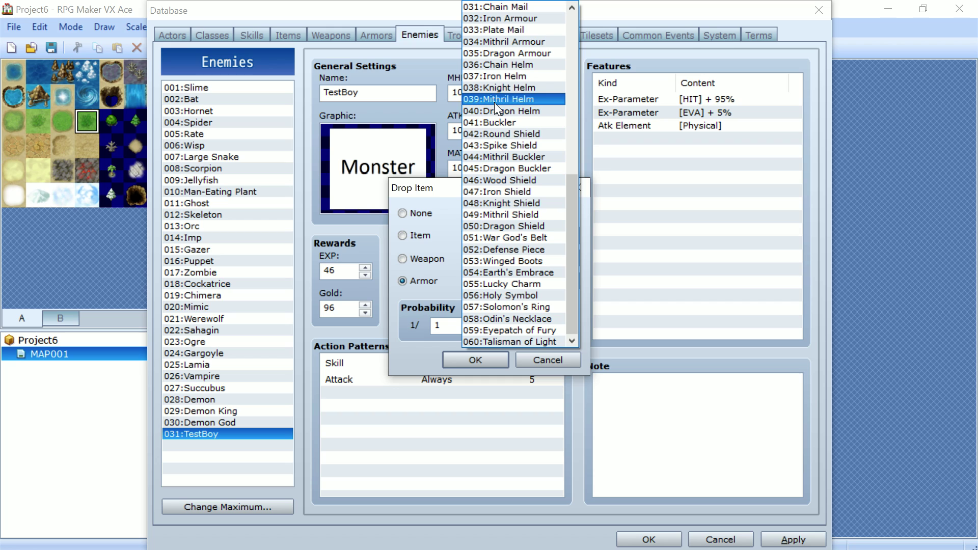
pyautogui.scroll(2, 527, 248)
pyautogui.scroll(-2, 527, 250)
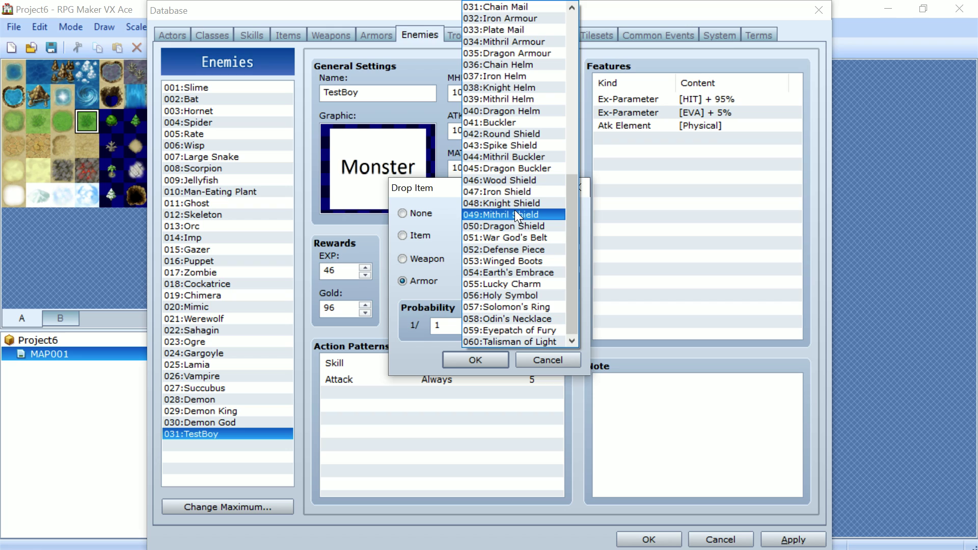
pyautogui.scroll(3, 520, 243)
pyautogui.scroll(4, 521, 243)
pyautogui.click(519, 194)
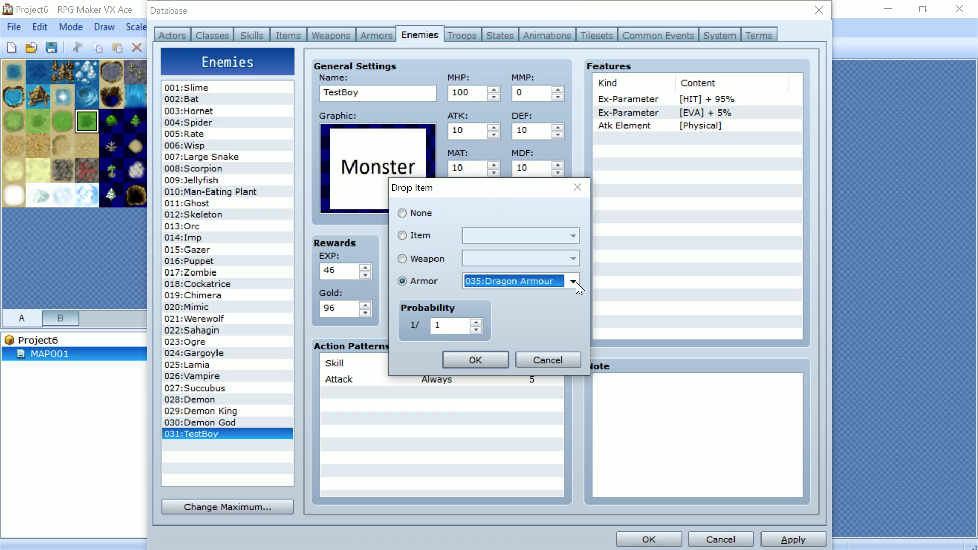
# - Set the Dragon Armour drop probability to 1/50 and accept the drop item
pyautogui.doubleClick(446, 326)
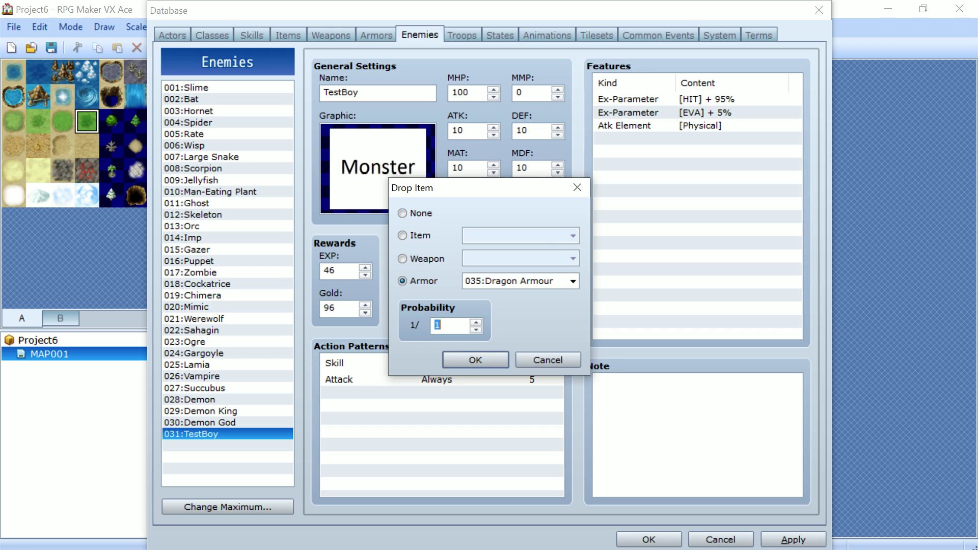
pyautogui.press('BackSpace')
pyautogui.write('365')
pyautogui.press('BackSpace')
pyautogui.press('BackSpace')
pyautogui.press('BackSpace')
pyautogui.write('50')
pyautogui.click(499, 356)
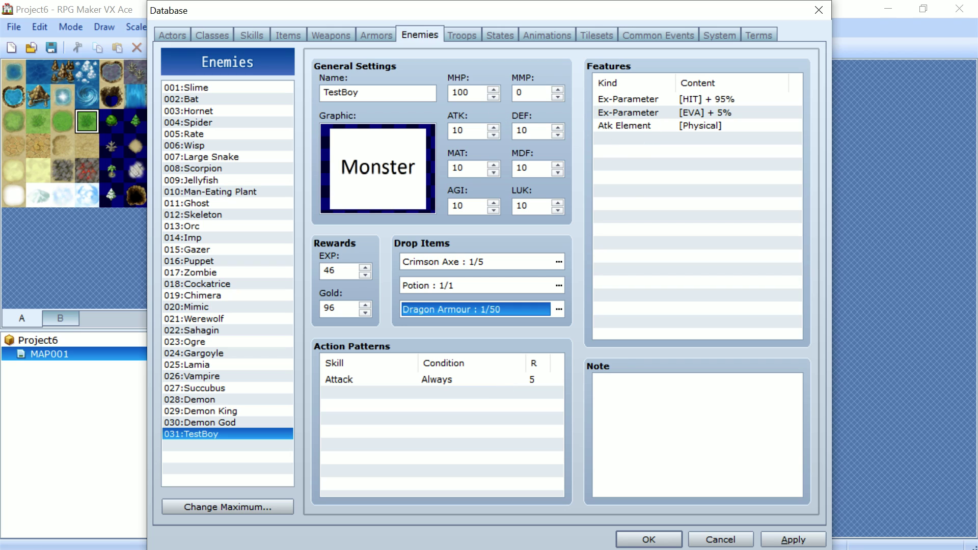
# - Compare the stats and rewards of enemies from Spider to Jellyfish with TestBoy's, looking for one with similar rewards
pyautogui.click(233, 126)
pyautogui.click(235, 135)
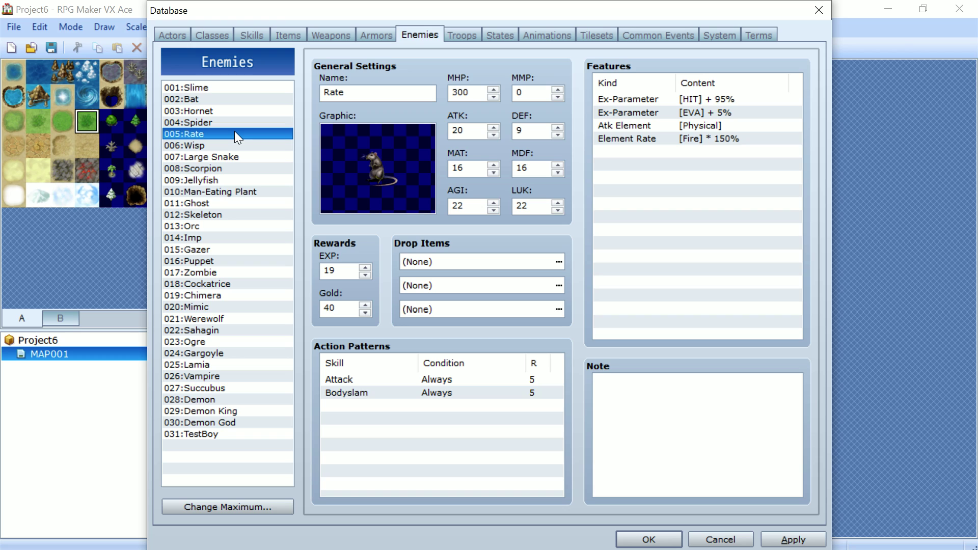
pyautogui.click(227, 145)
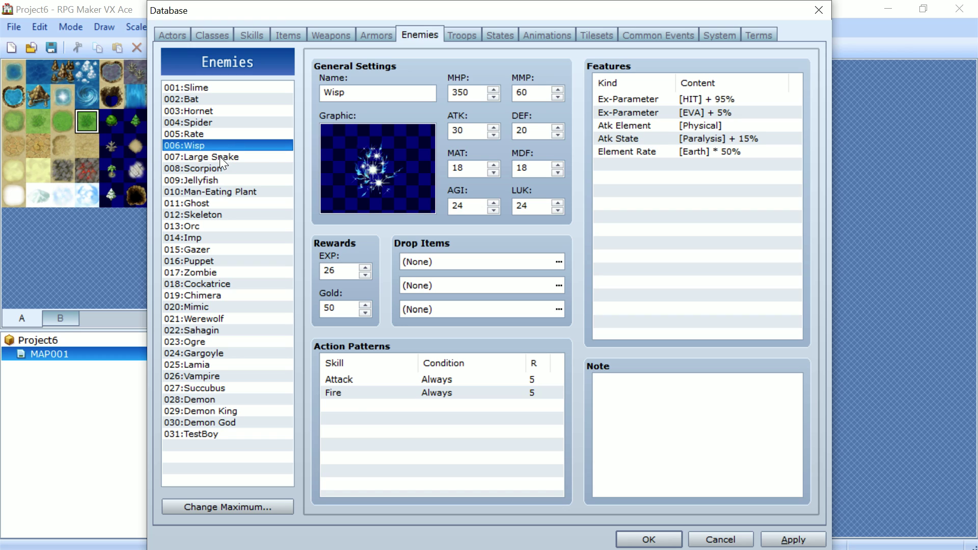
pyautogui.click(220, 157)
pyautogui.click(209, 169)
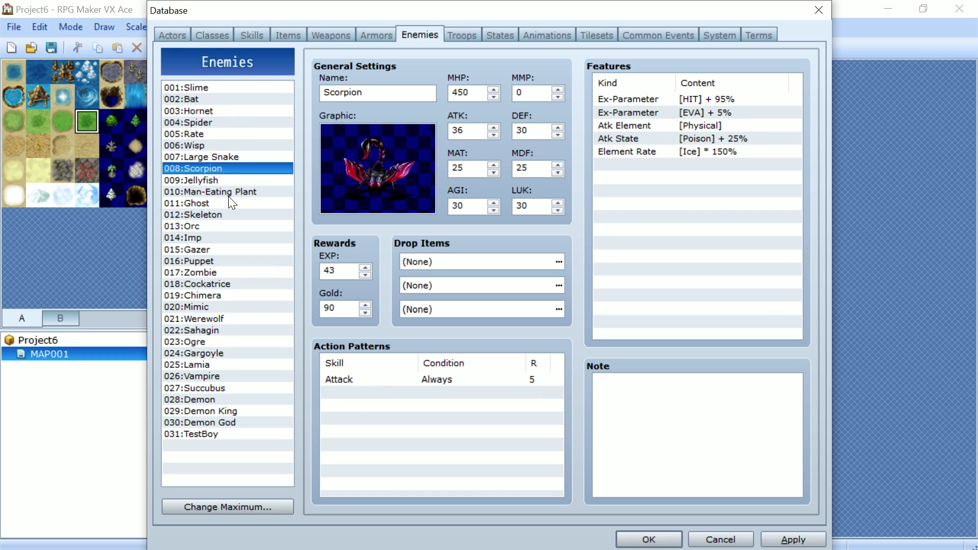
pyautogui.click(230, 435)
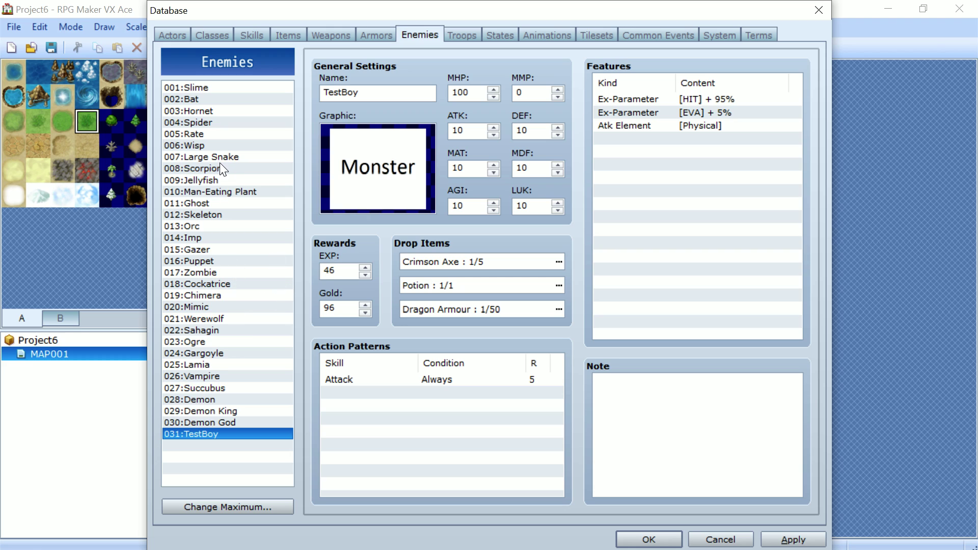
pyautogui.click(188, 144)
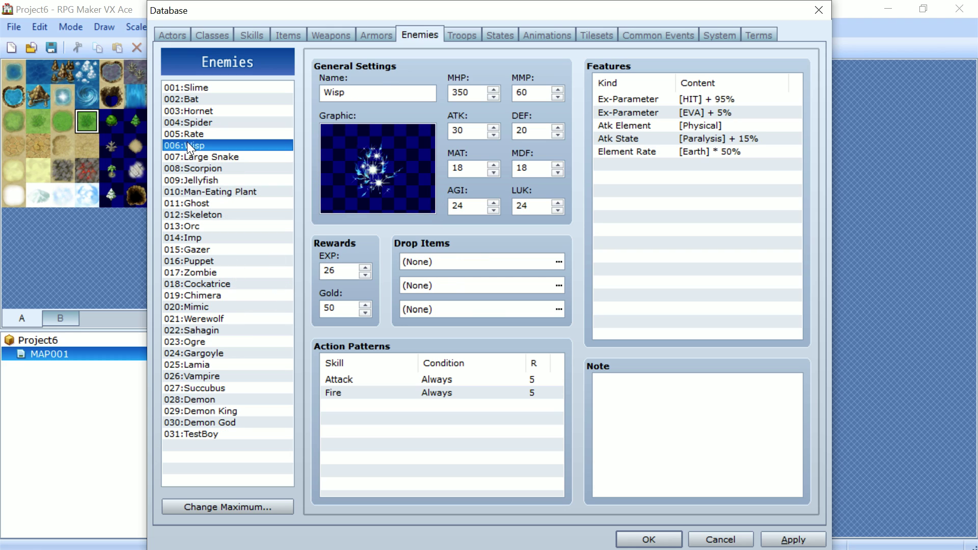
pyautogui.click(209, 169)
pyautogui.click(212, 178)
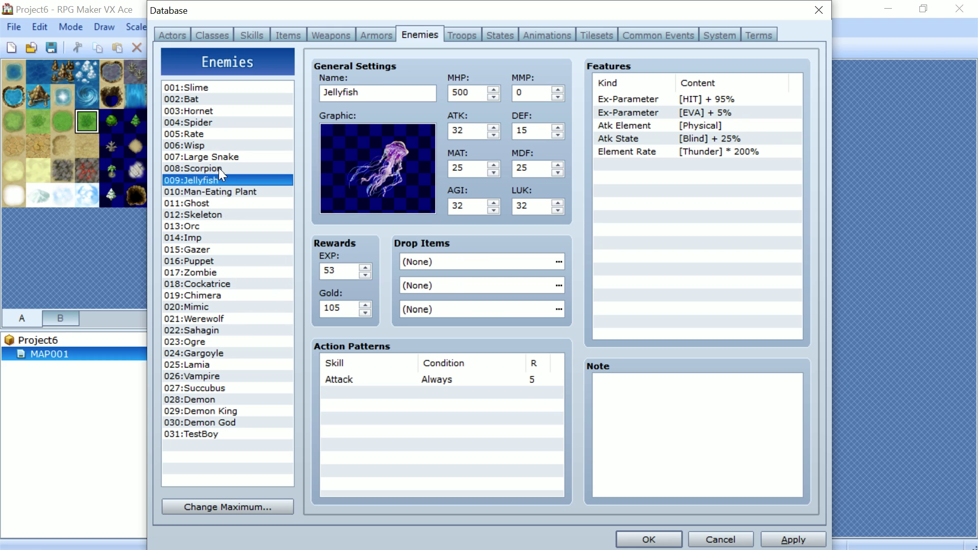
pyautogui.click(219, 169)
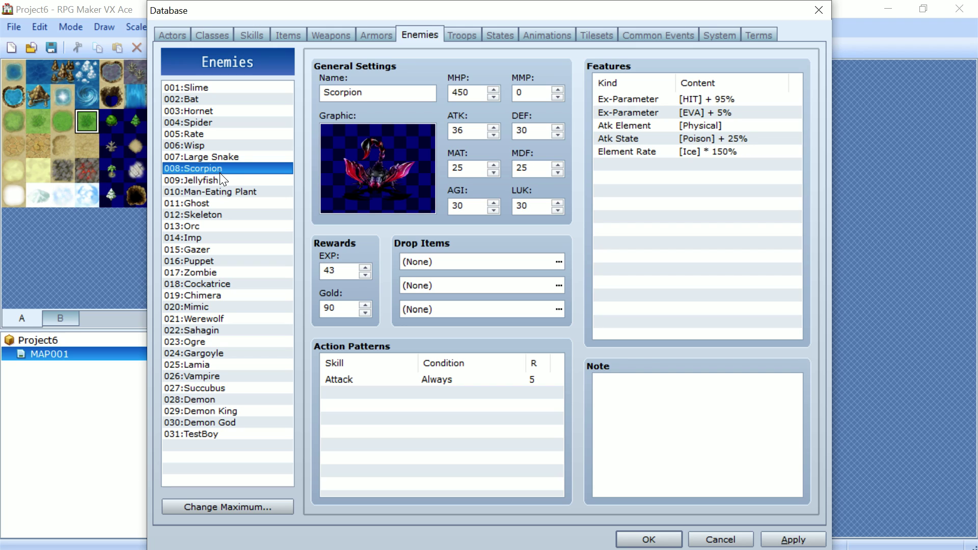
# - Set TestBoy's MHP to 460 and MMP to 69 in the general settings
pyautogui.click(244, 433)
pyautogui.press('Tab')
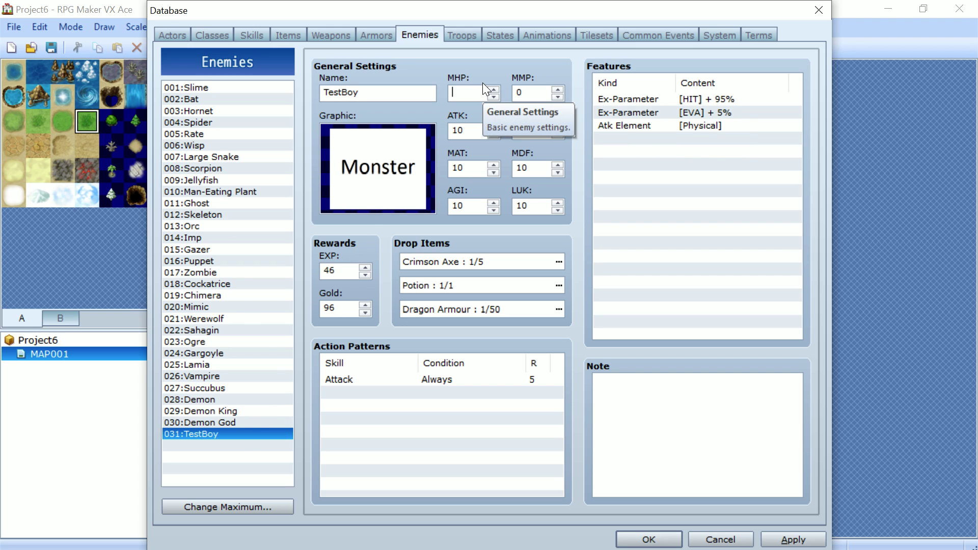
pyautogui.write('460')
pyautogui.press('Tab')
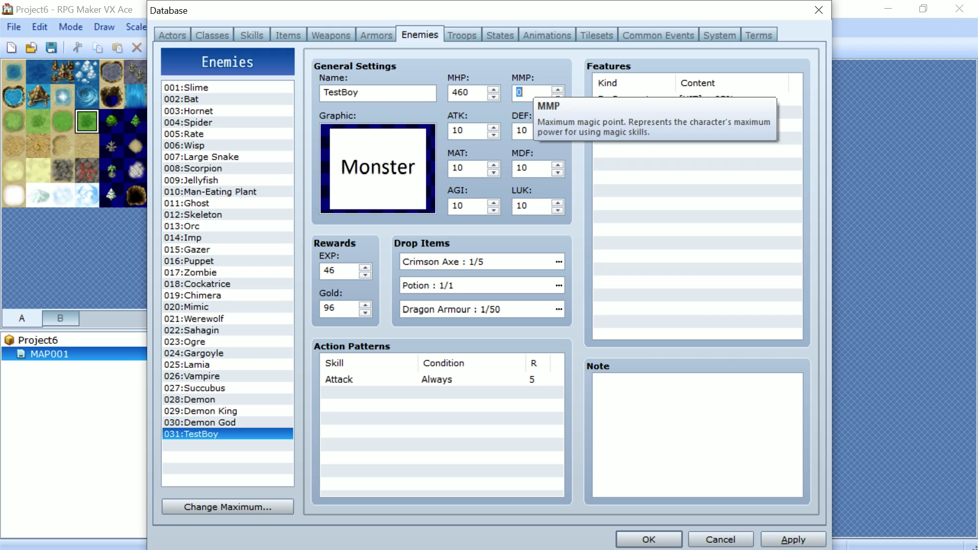
pyautogui.write('78')
pyautogui.press('BackSpace')
pyautogui.press('BackSpace')
pyautogui.write('5')
pyautogui.press('BackSpace')
pyautogui.write('69')
pyautogui.press('Tab')
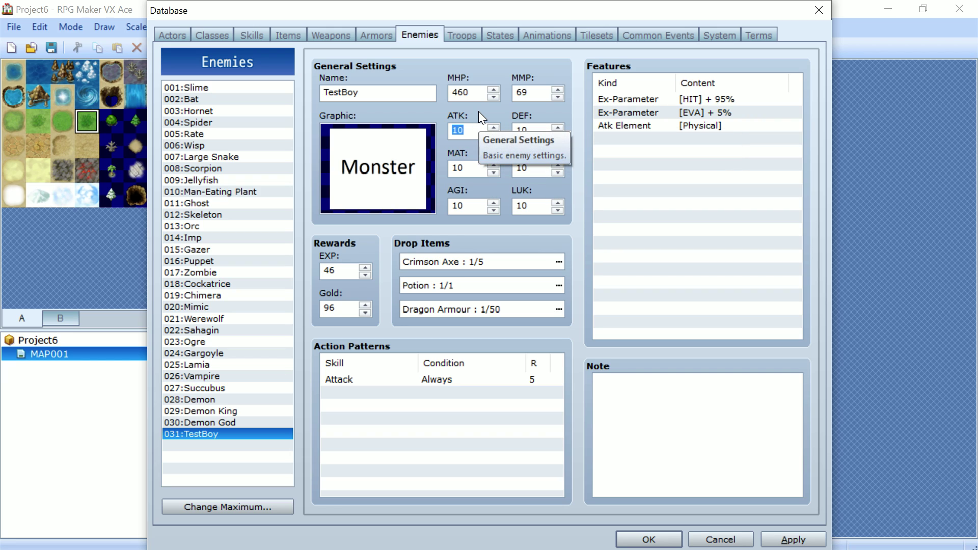
# - Set TestBoy's ATK to 78, MAT to 90 and AGI to 36
pyautogui.write('400')
pyautogui.press('BackSpace')
pyautogui.press('BackSpace')
pyautogui.press('BackSpace')
pyautogui.write('42')
pyautogui.write('78')
pyautogui.press('Tab')
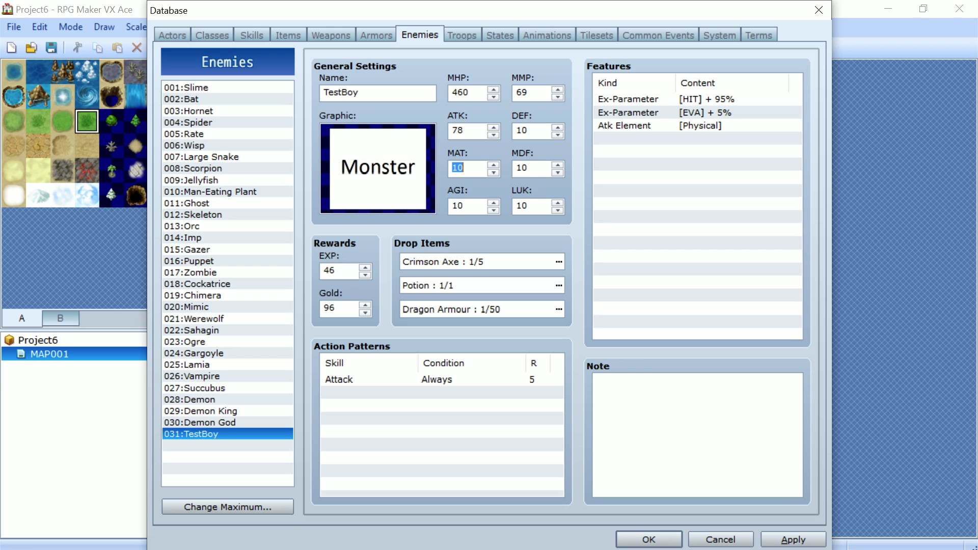
pyautogui.write('90')
pyautogui.press('Tab')
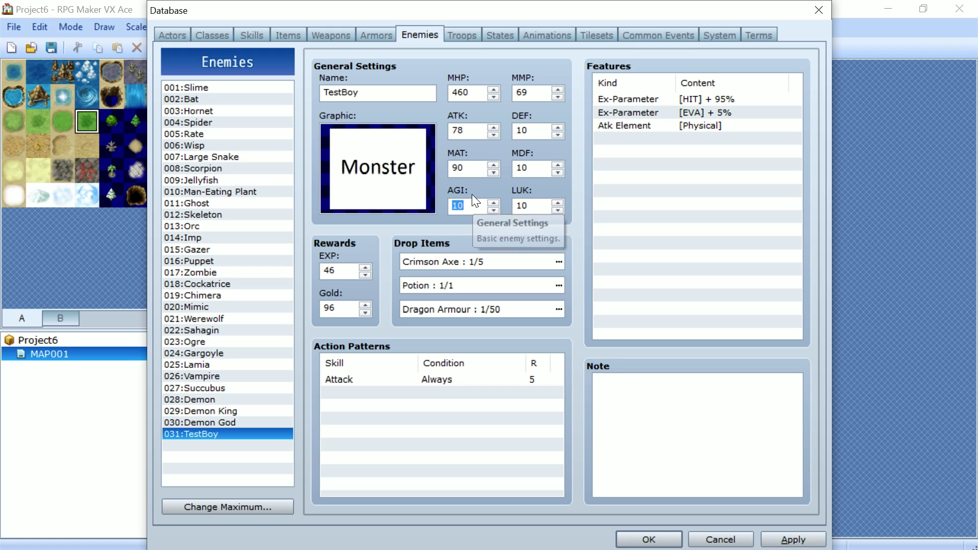
pyautogui.write('2')
pyautogui.press('BackSpace')
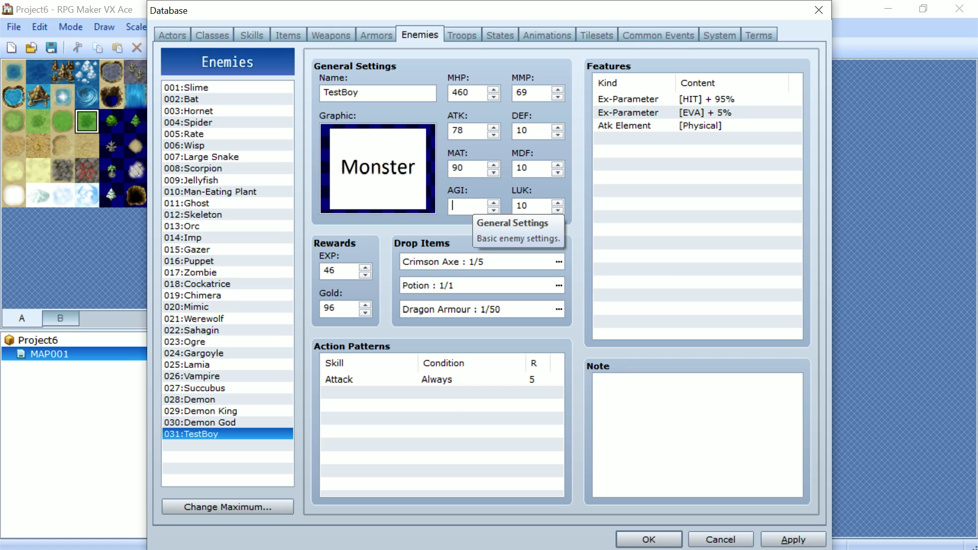
pyautogui.write('36')
# - Set TestBoy's DEF to 20, MDF to 26 and LUK to 1
pyautogui.click(522, 130)
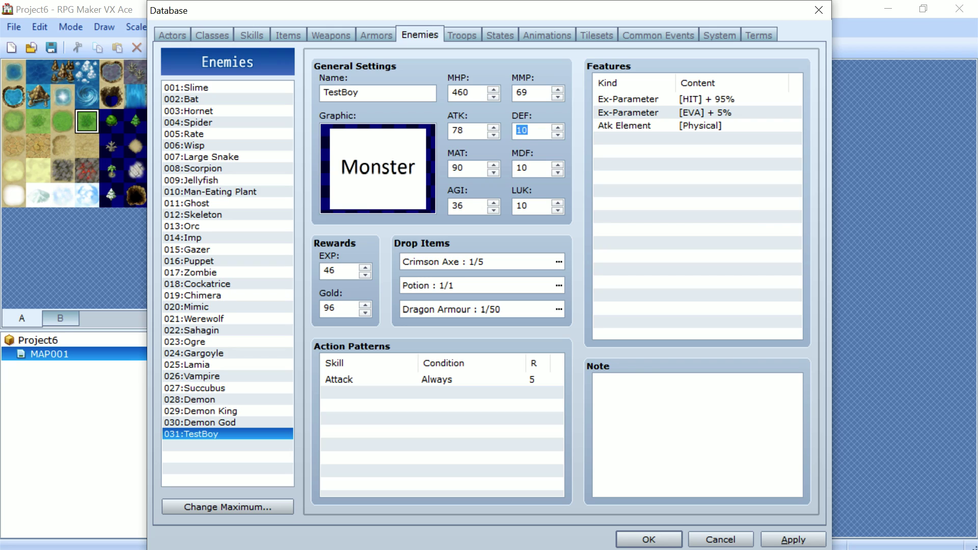
pyautogui.write('20')
pyautogui.click(521, 168)
pyautogui.write('26')
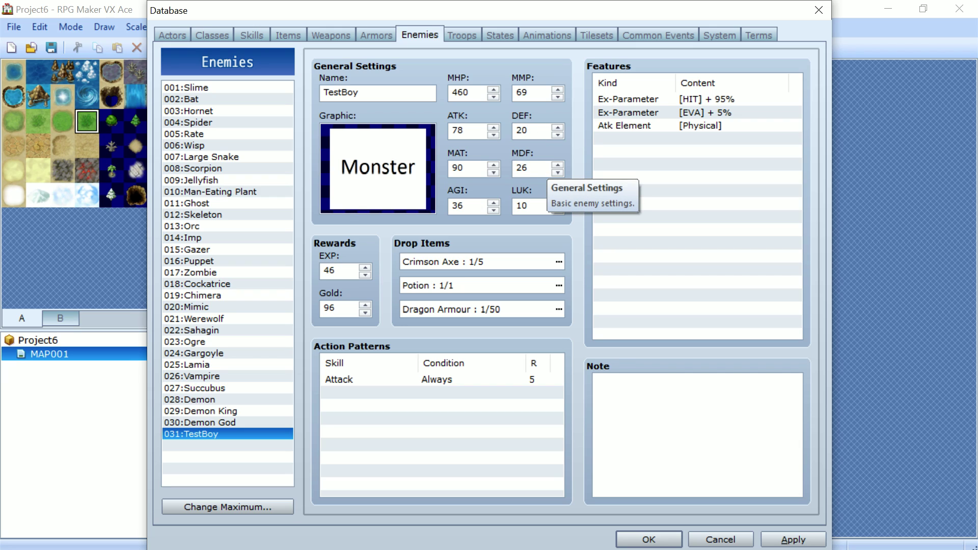
pyautogui.click(521, 205)
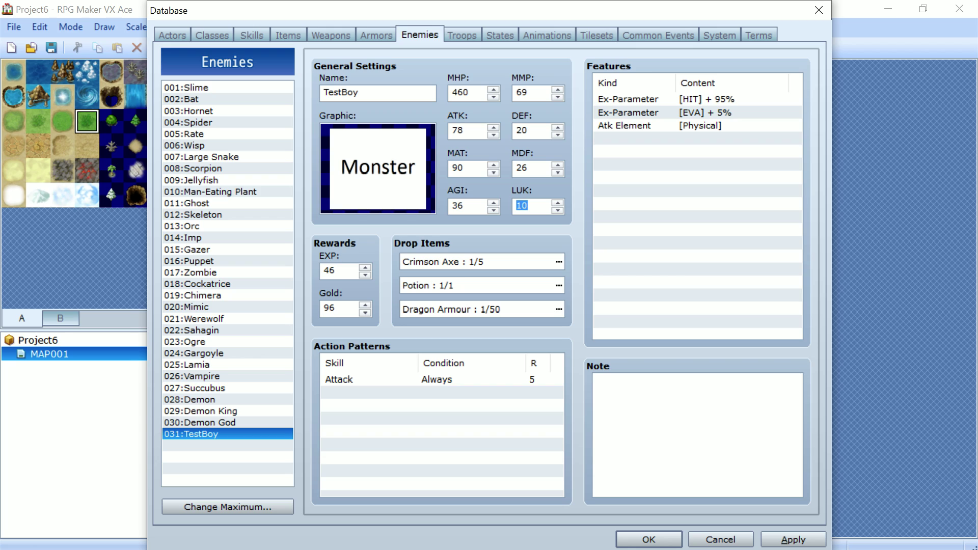
pyautogui.write('1')
pyautogui.press('Home')
pyautogui.write('-')
pyautogui.click(527, 169)
pyautogui.press('End')
pyautogui.press('Tab')
pyautogui.click(473, 36)
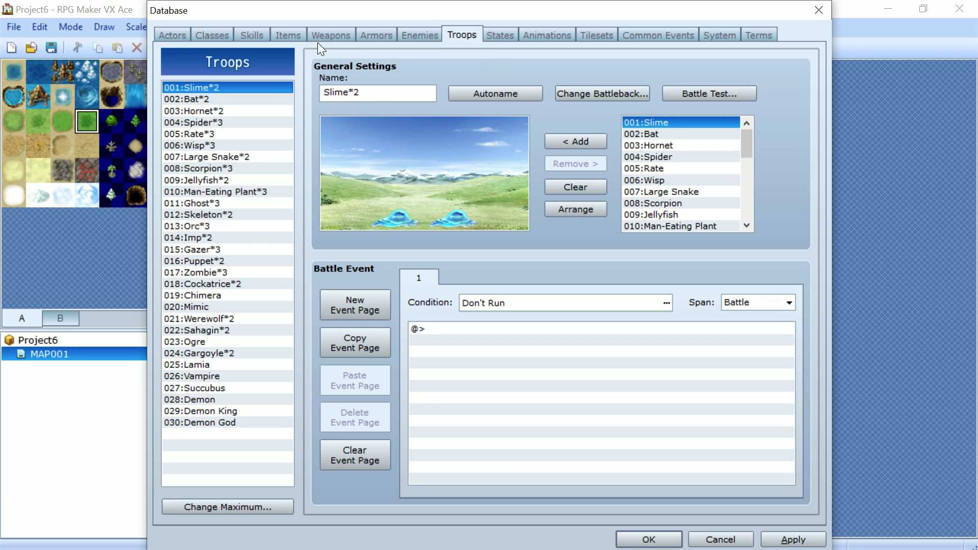
pyautogui.click(427, 35)
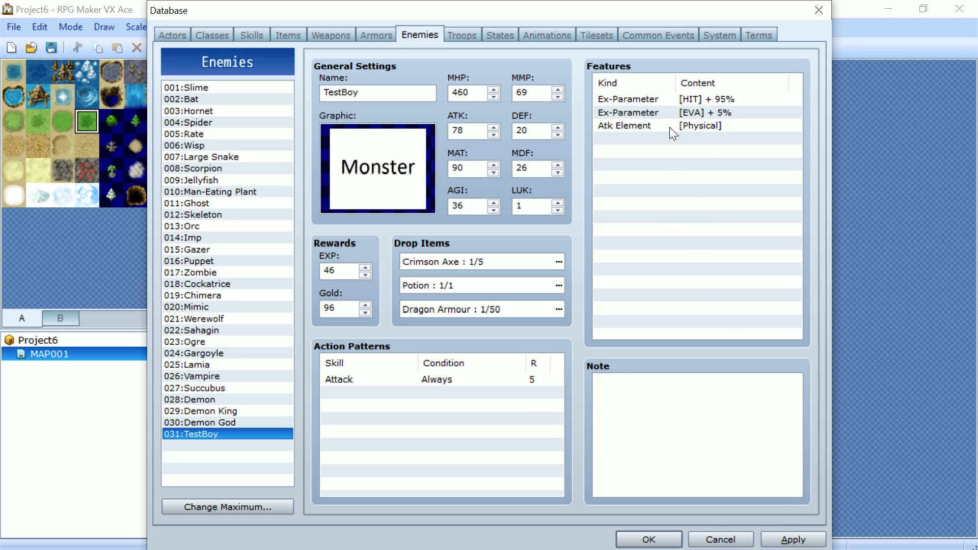
# - Start a new action pattern for TestBoy using the skill 004:Double Attack with a rating of 6
pyautogui.doubleClick(446, 388)
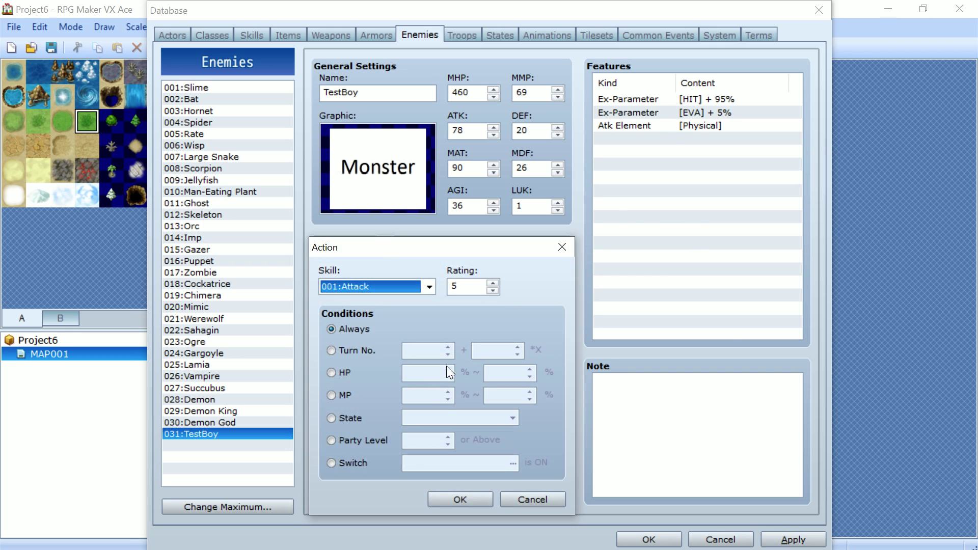
pyautogui.click(429, 287)
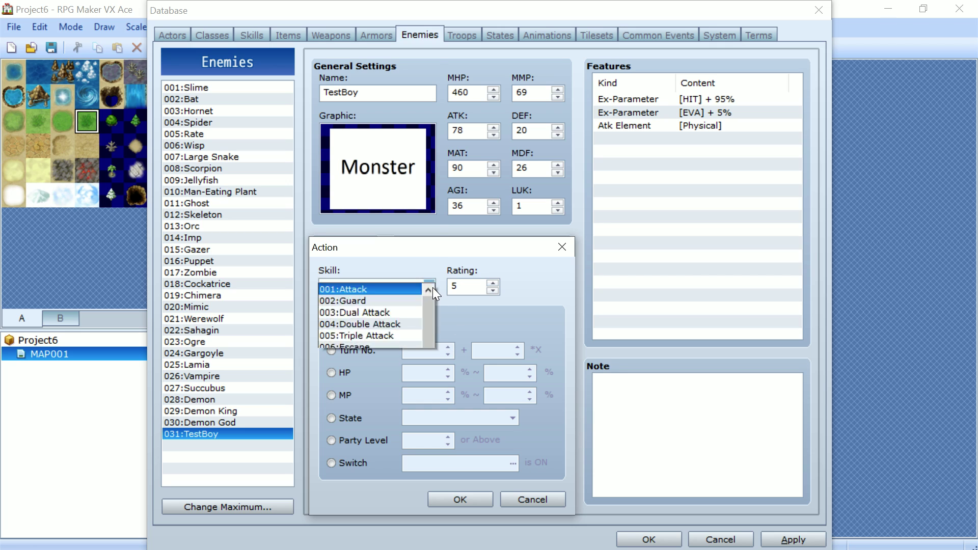
pyautogui.scroll(-2, 386, 264)
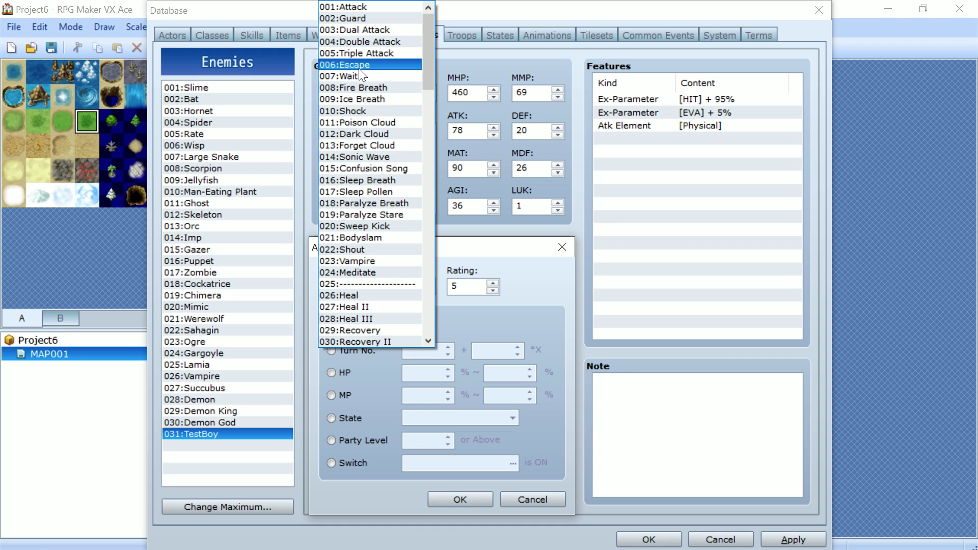
pyautogui.click(381, 41)
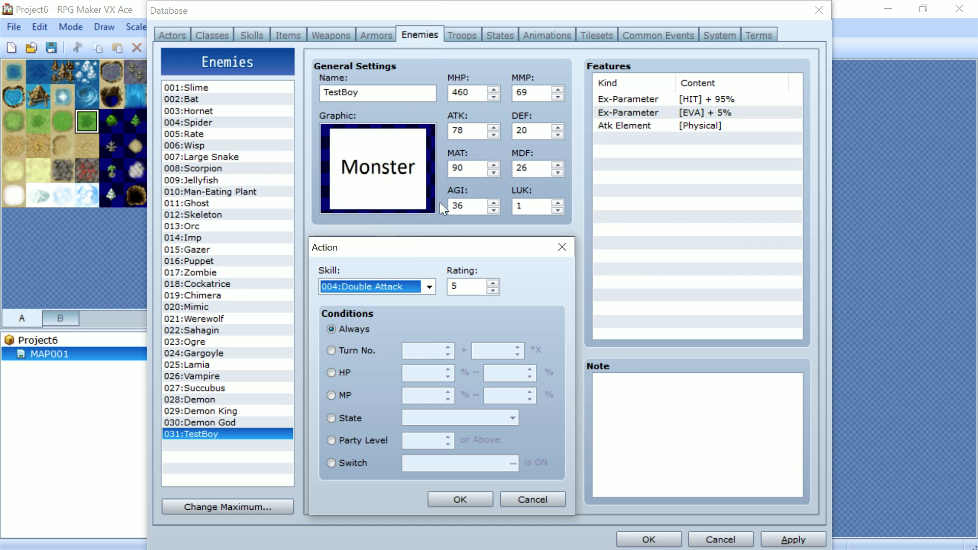
pyautogui.click(493, 283)
pyautogui.click(493, 283)
pyautogui.click(493, 290)
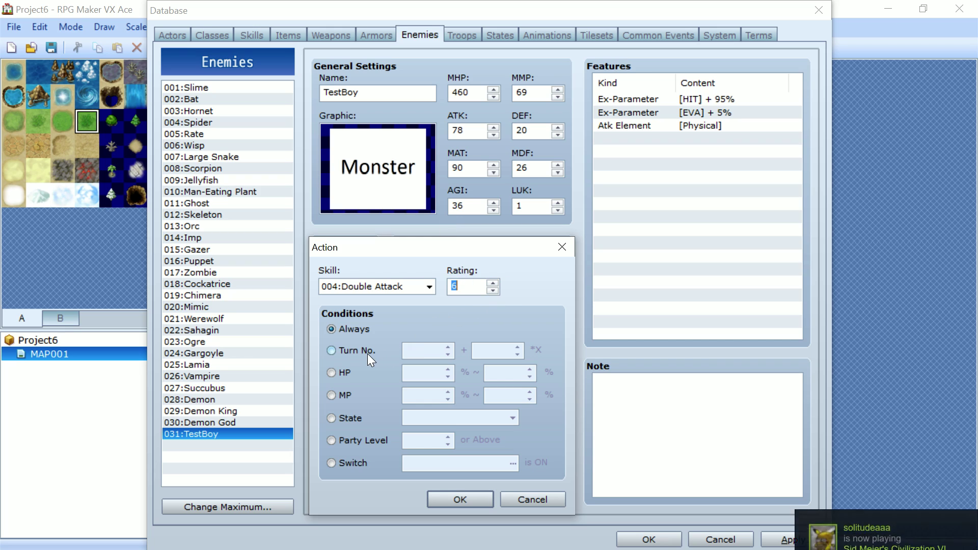
# - Try to limit Double Attack to an HP condition of 1% to 76%
pyautogui.click(390, 351)
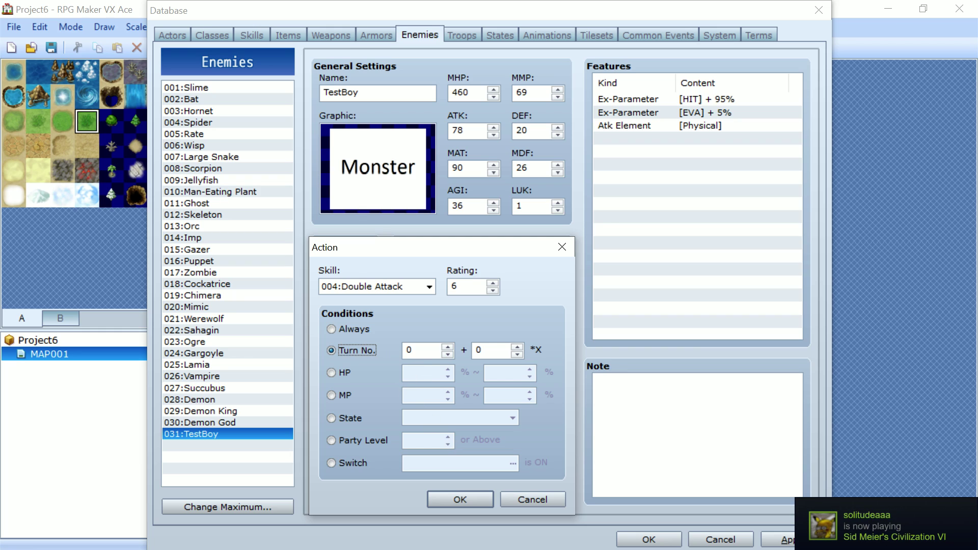
pyautogui.click(348, 375)
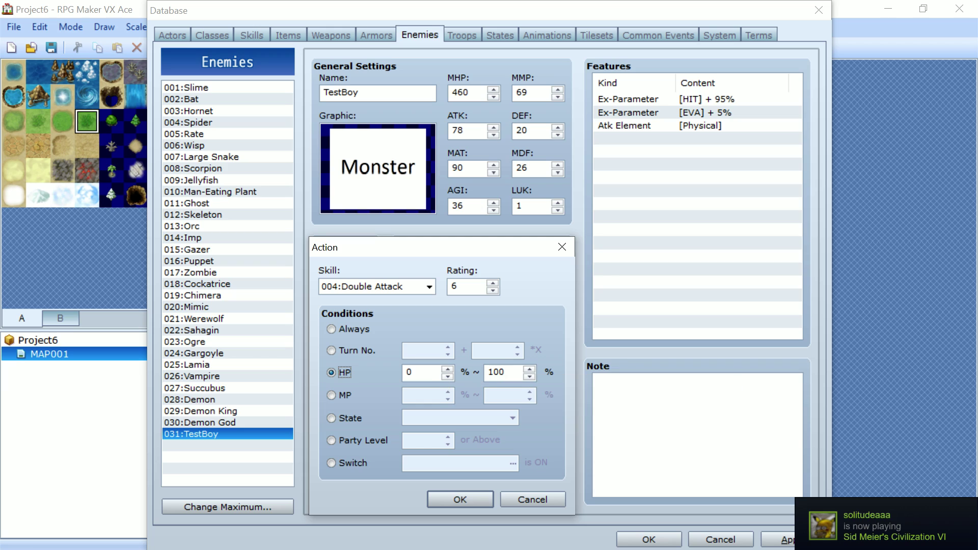
pyautogui.press('Tab')
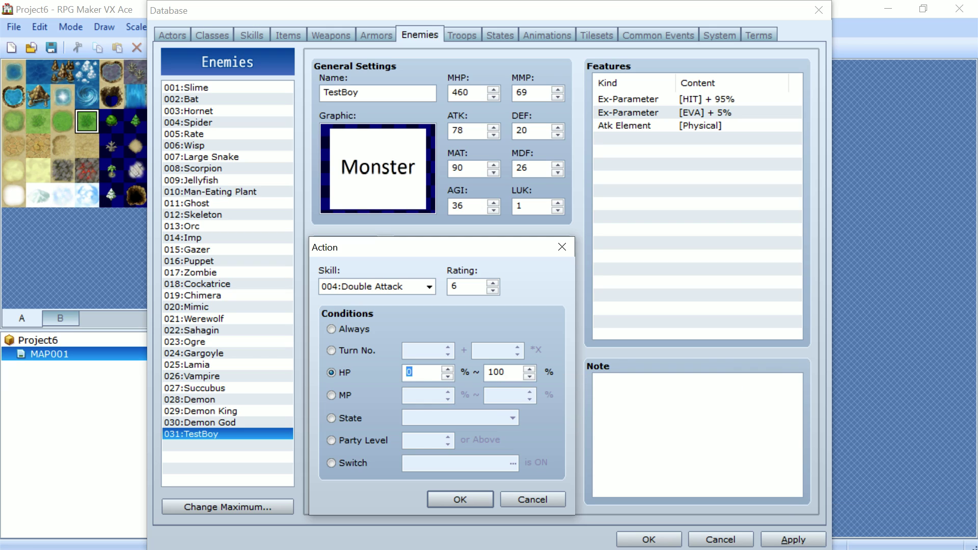
pyautogui.press('BackSpace')
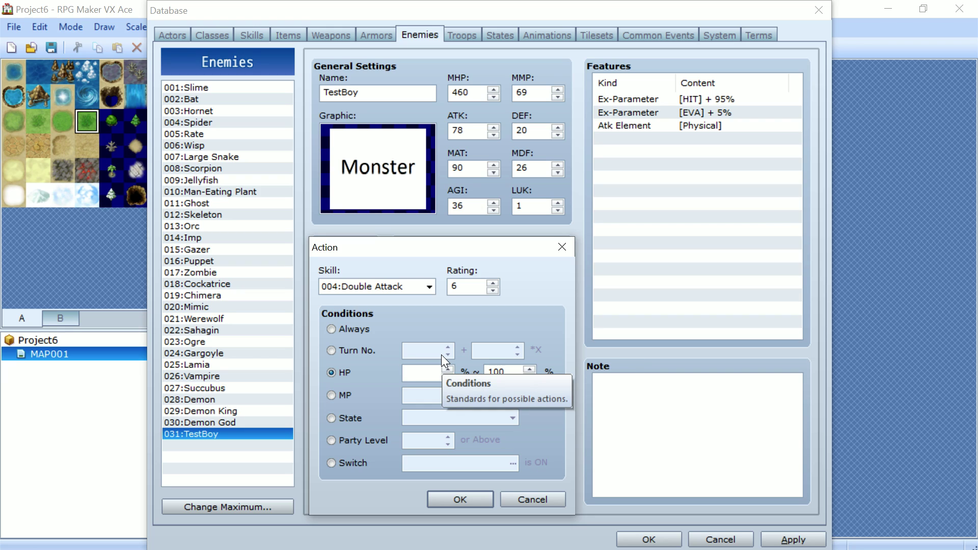
pyautogui.write('1')
pyautogui.press('Tab')
pyautogui.press('BackSpace')
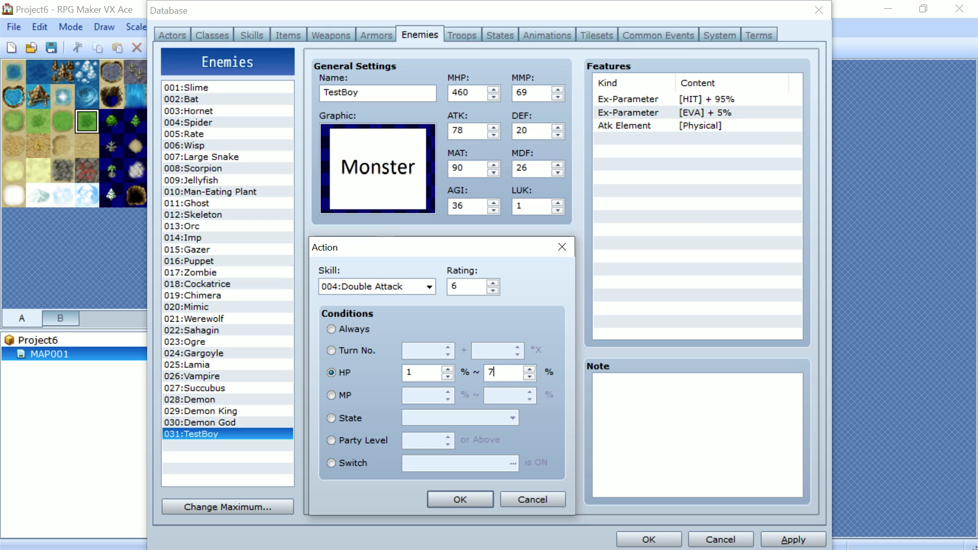
pyautogui.write('76')
# - Raise Double Attack's rating to 7, make HP its condition and accept the action
pyautogui.click(493, 282)
pyautogui.click(349, 391)
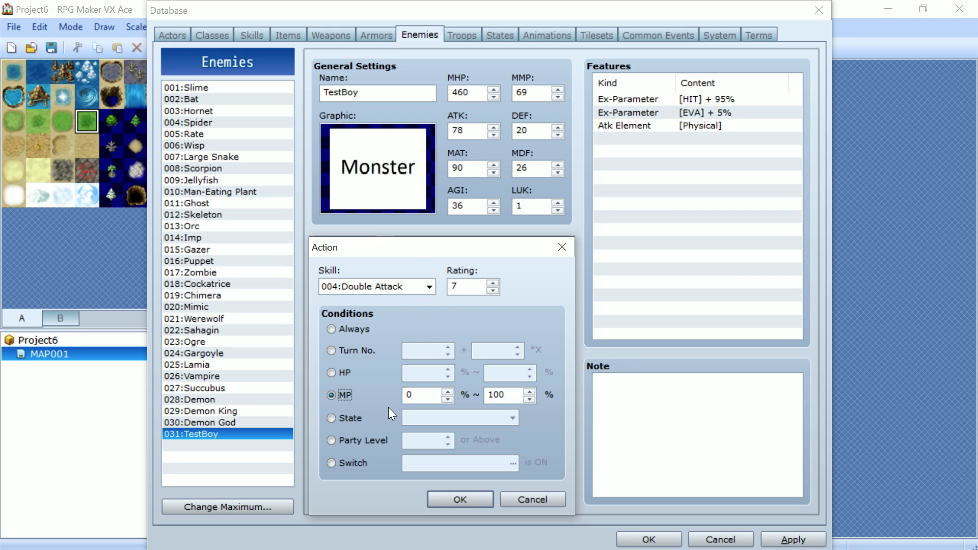
pyautogui.click(347, 372)
pyautogui.click(460, 499)
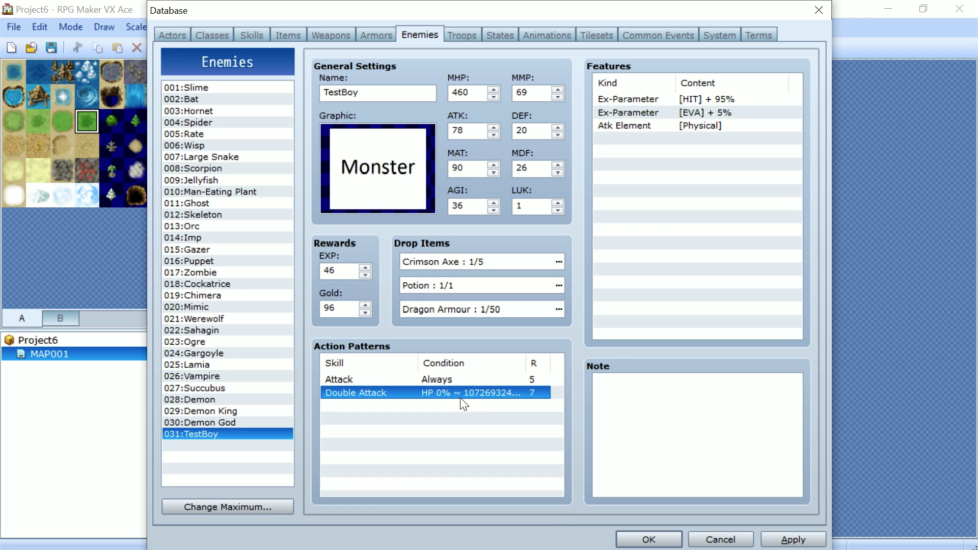
# - Start another action pattern using the skill 008:Fire Breath with HP as its condition
pyautogui.doubleClick(415, 412)
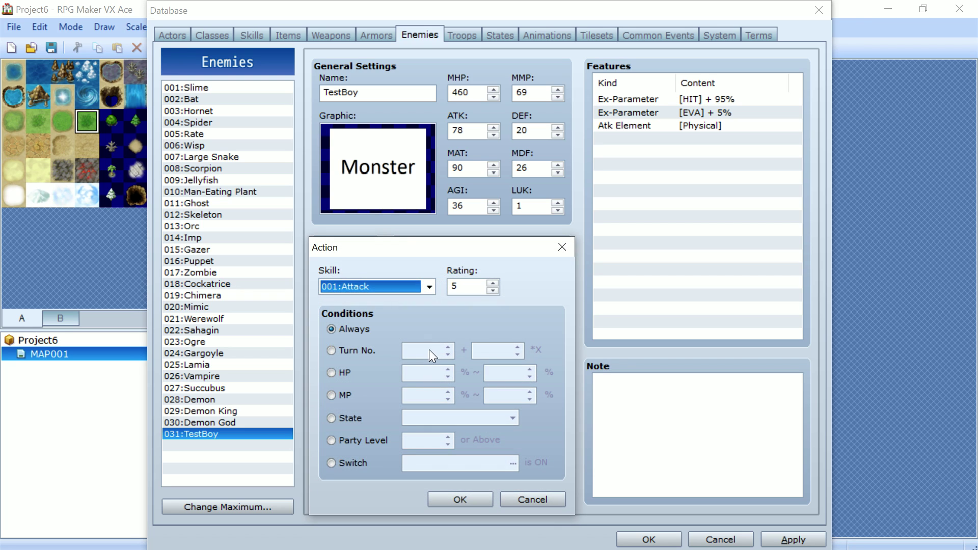
pyautogui.click(427, 289)
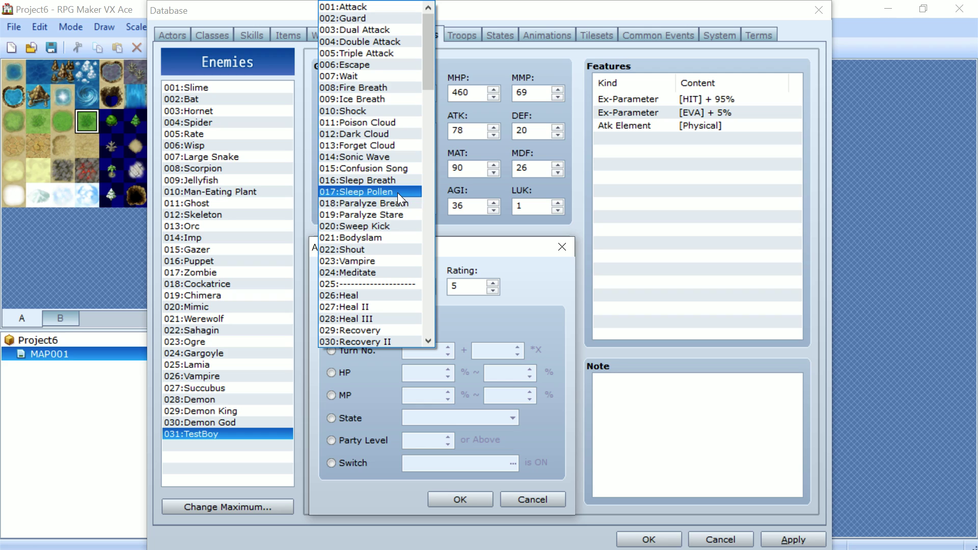
pyautogui.click(363, 86)
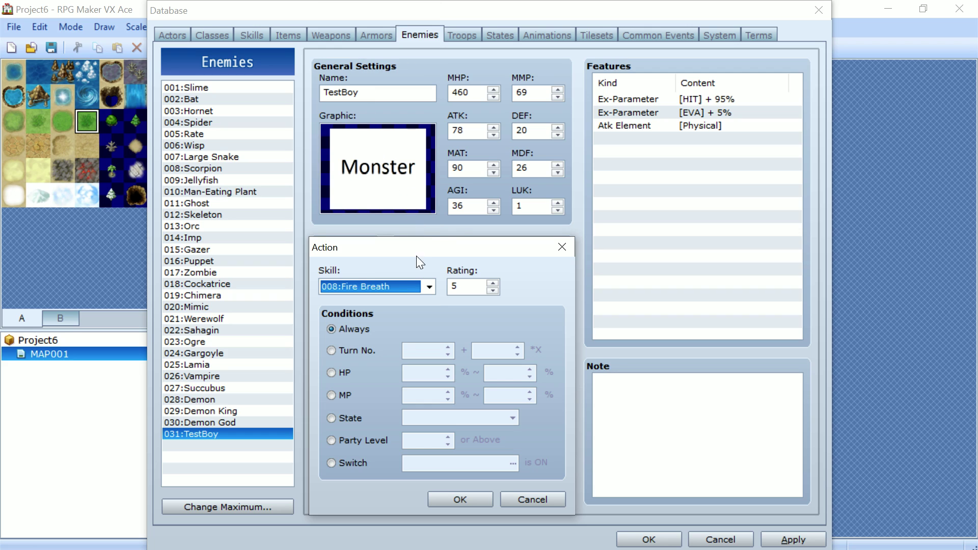
pyautogui.click(347, 352)
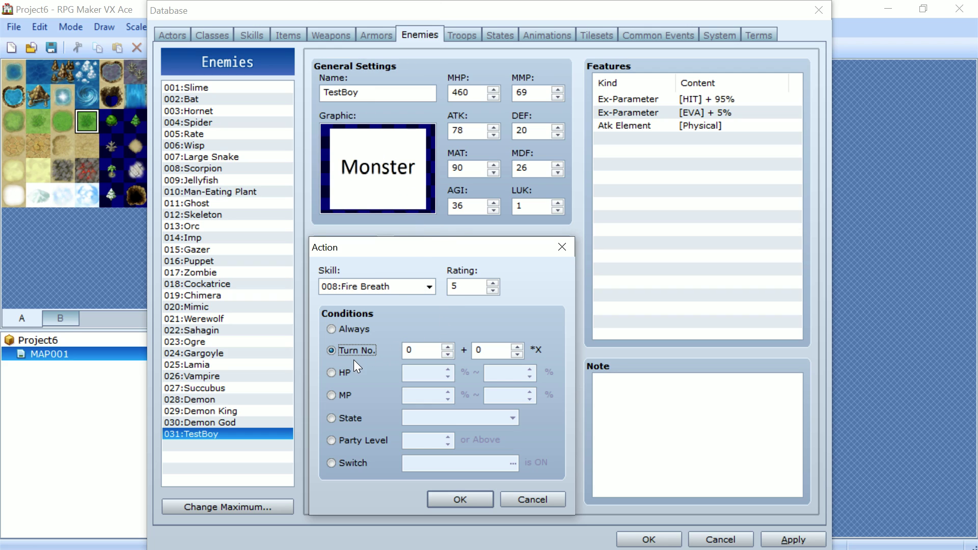
pyautogui.click(351, 372)
pyautogui.press('Tab')
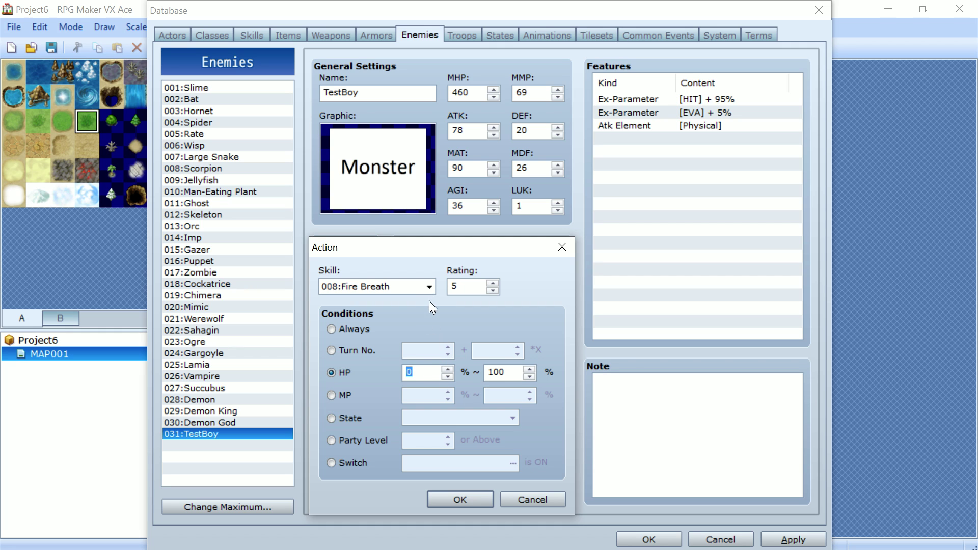
pyautogui.click(429, 287)
pyautogui.scroll(-11, 413, 292)
pyautogui.scroll(-18, 405, 291)
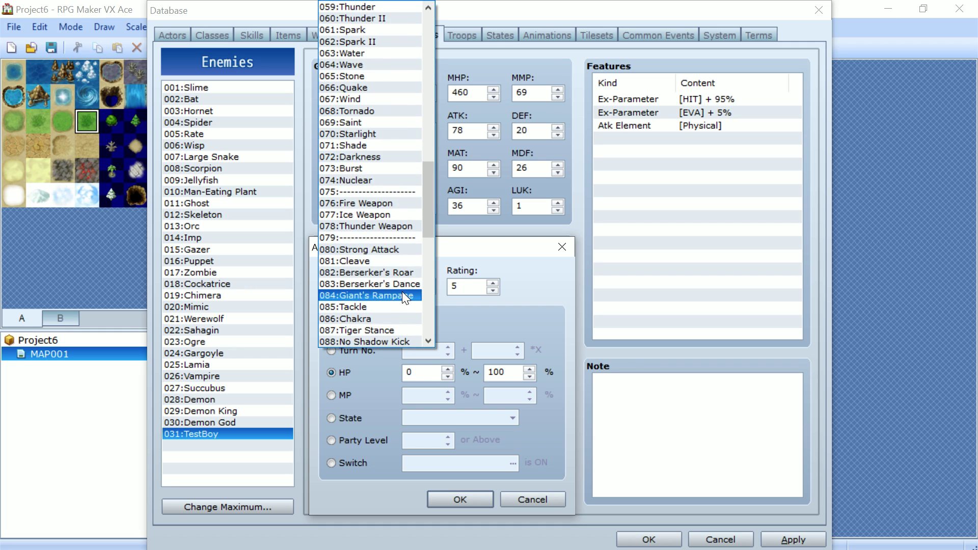
pyautogui.scroll(1, 396, 289)
pyautogui.scroll(-2, 395, 290)
pyautogui.click(521, 301)
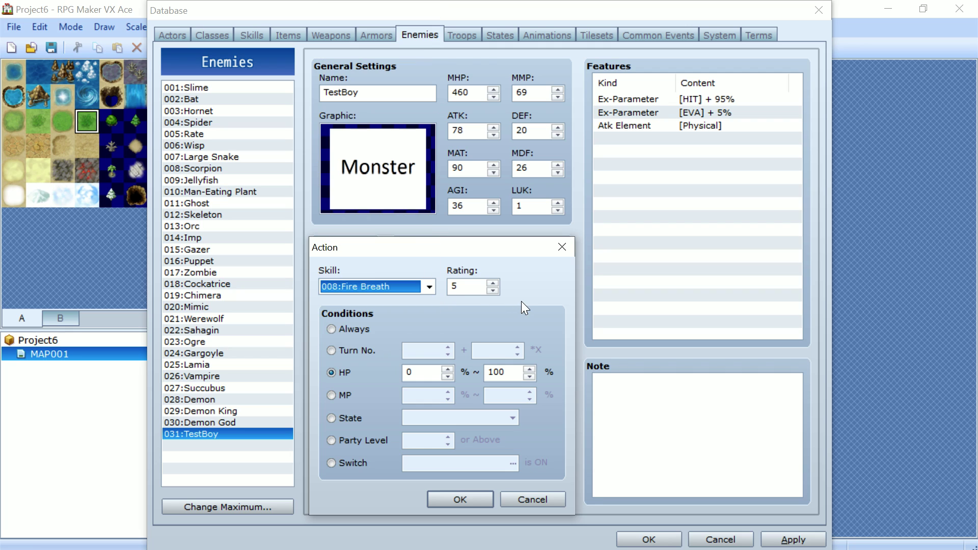
# - Try to set Fire Breath's HP range to 1% to 50% and accept the action
pyautogui.click(425, 372)
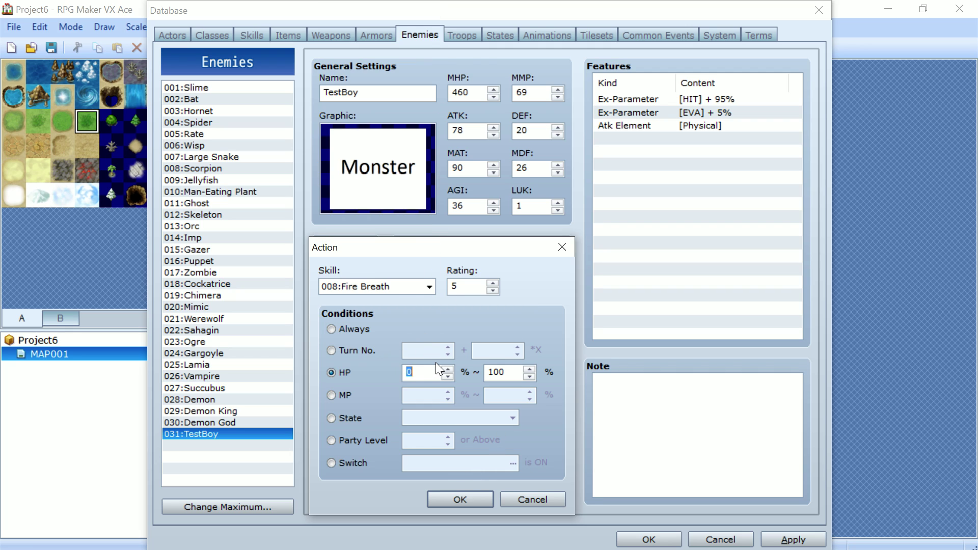
pyautogui.write('1')
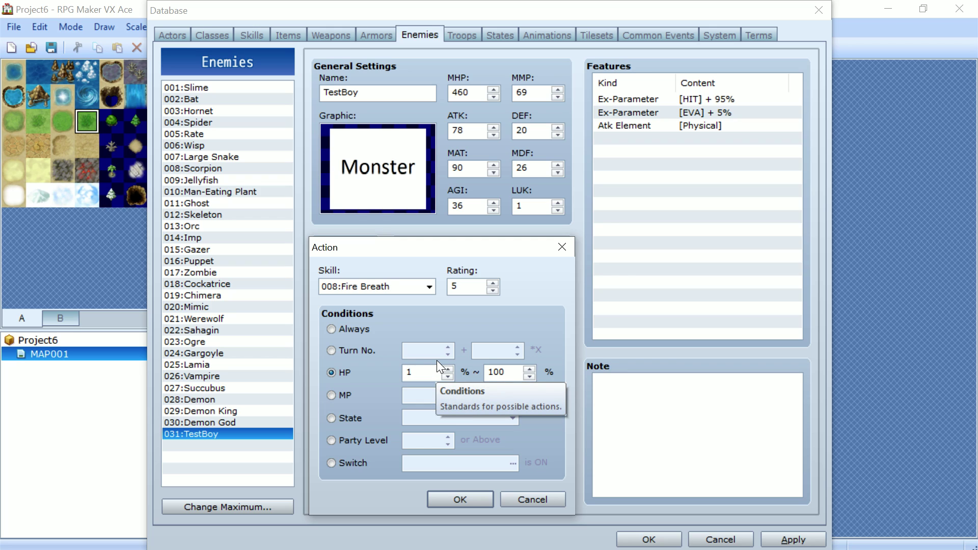
pyautogui.click(504, 367)
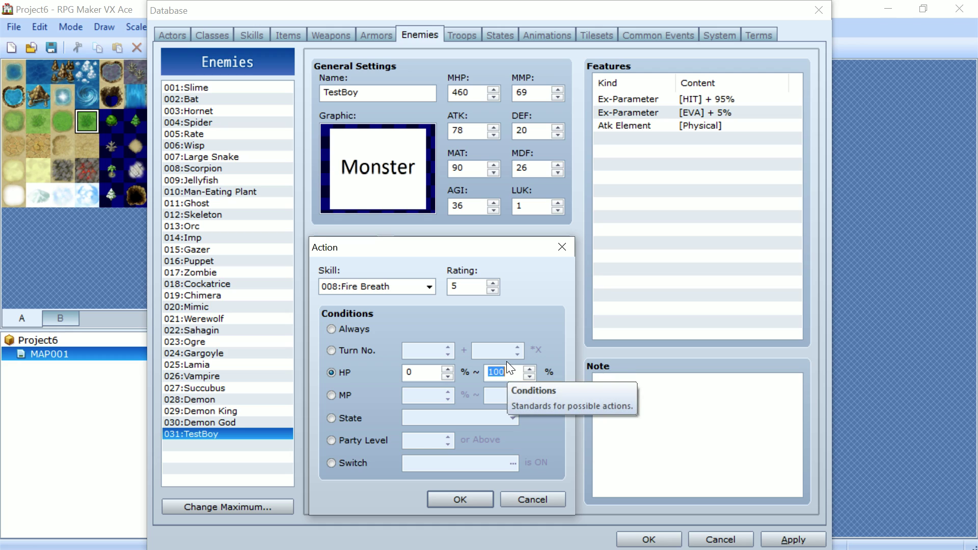
pyautogui.write('50')
pyautogui.click(470, 497)
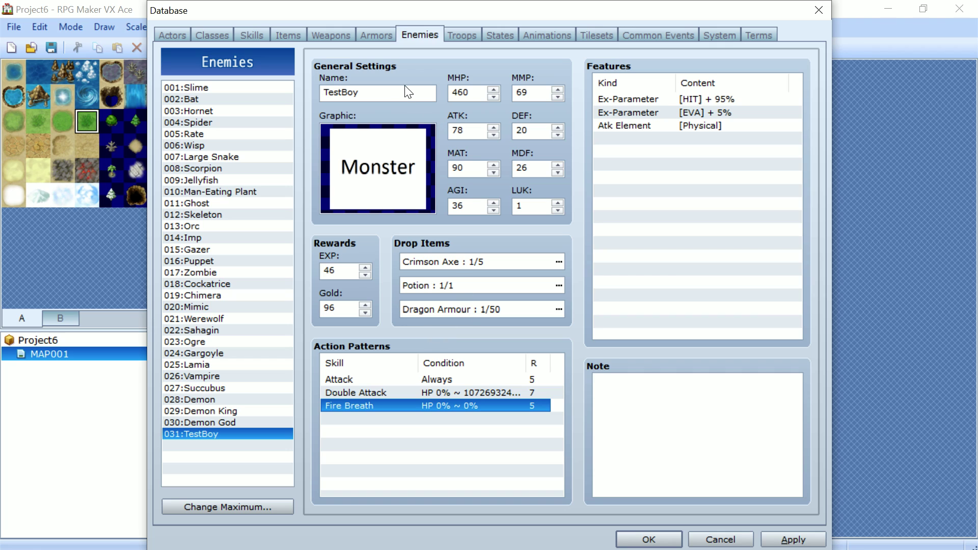
# - Raise the maximum number of troops to 31 and select the new empty troop 031
pyautogui.click(461, 35)
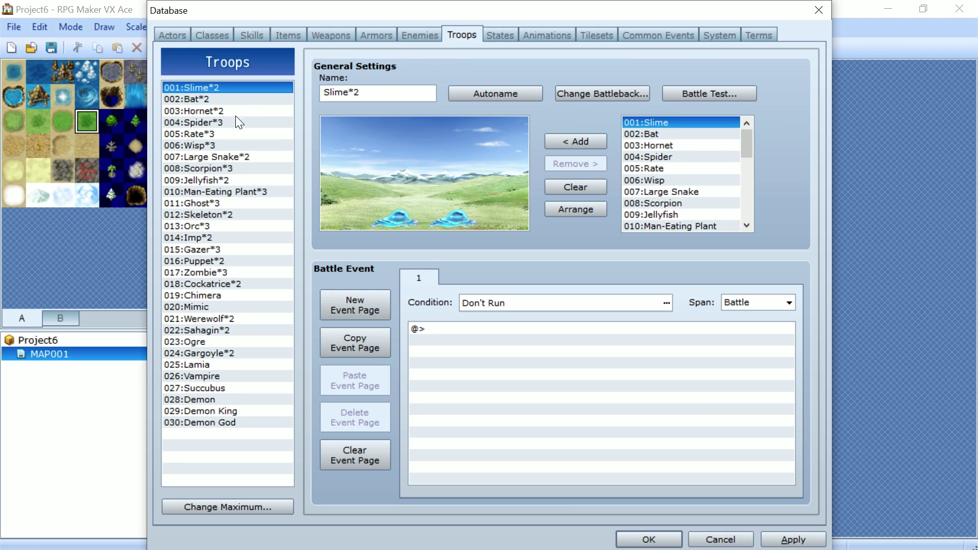
pyautogui.click(228, 503)
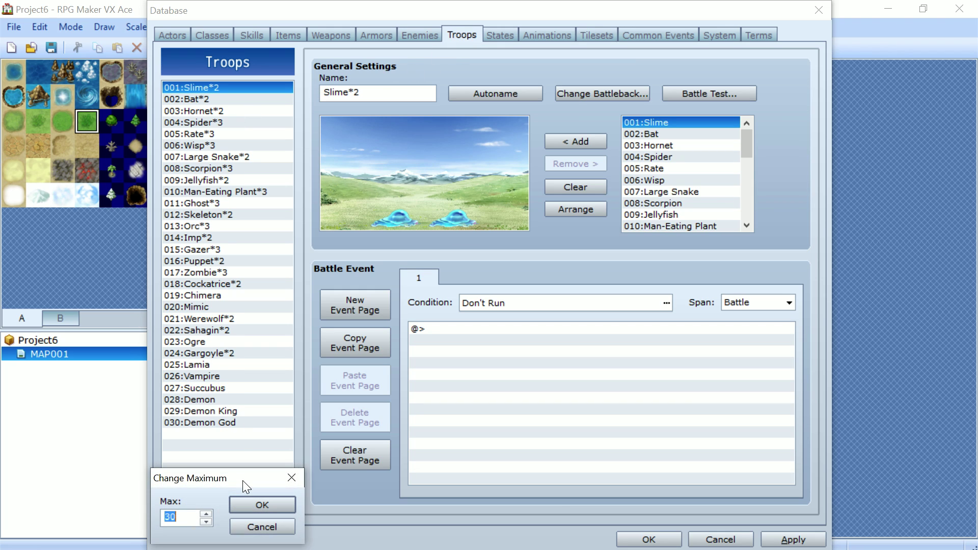
pyautogui.write('31')
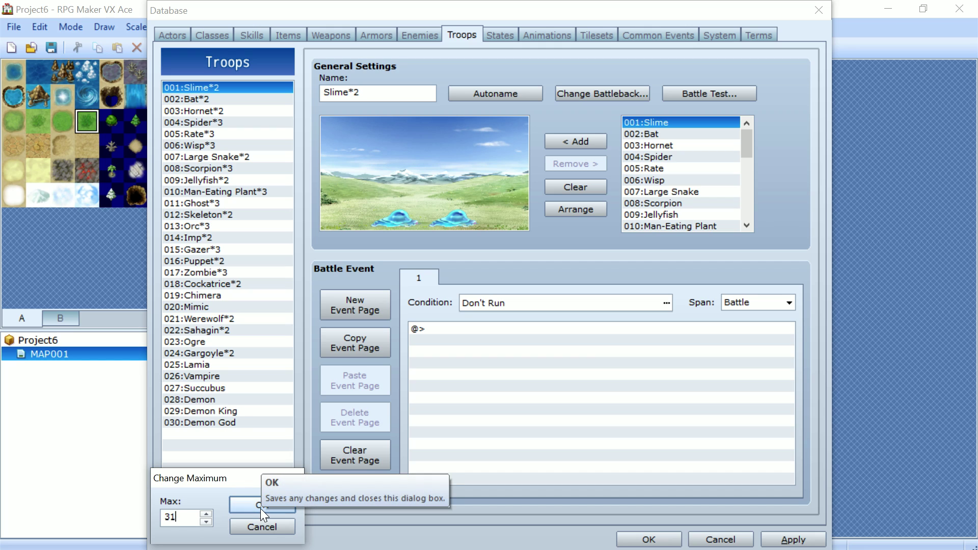
pyautogui.click(261, 509)
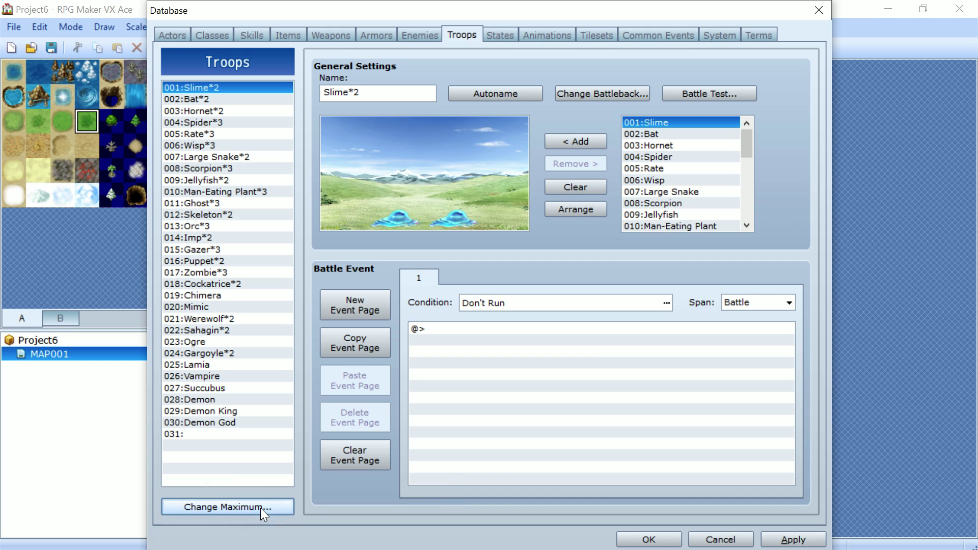
pyautogui.click(240, 434)
pyautogui.scroll(-4, 734, 178)
pyautogui.scroll(-4, 748, 176)
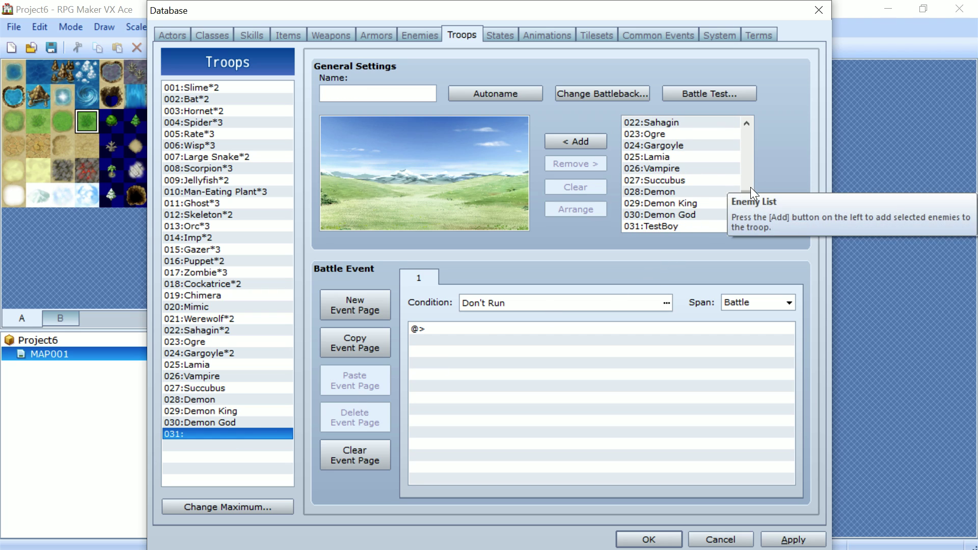
pyautogui.click(725, 225)
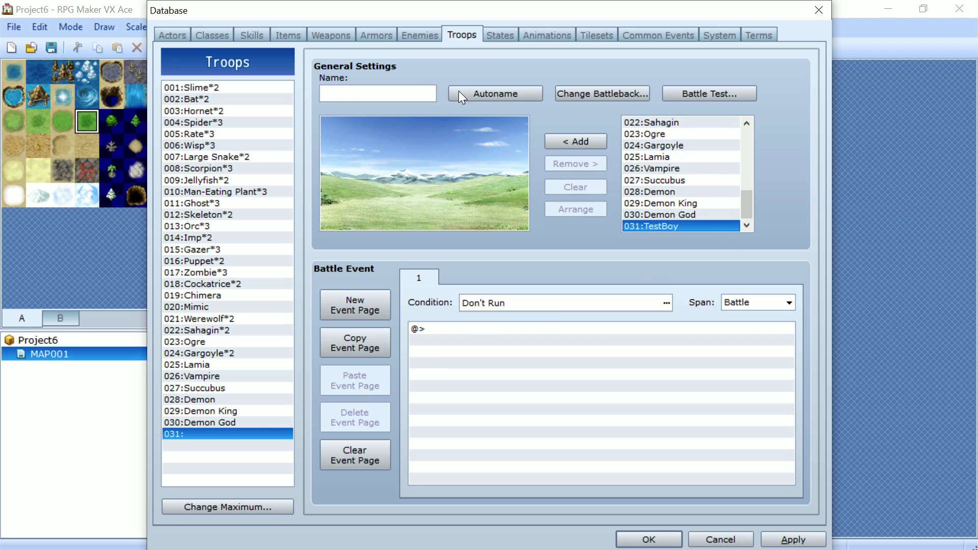
pyautogui.click(419, 36)
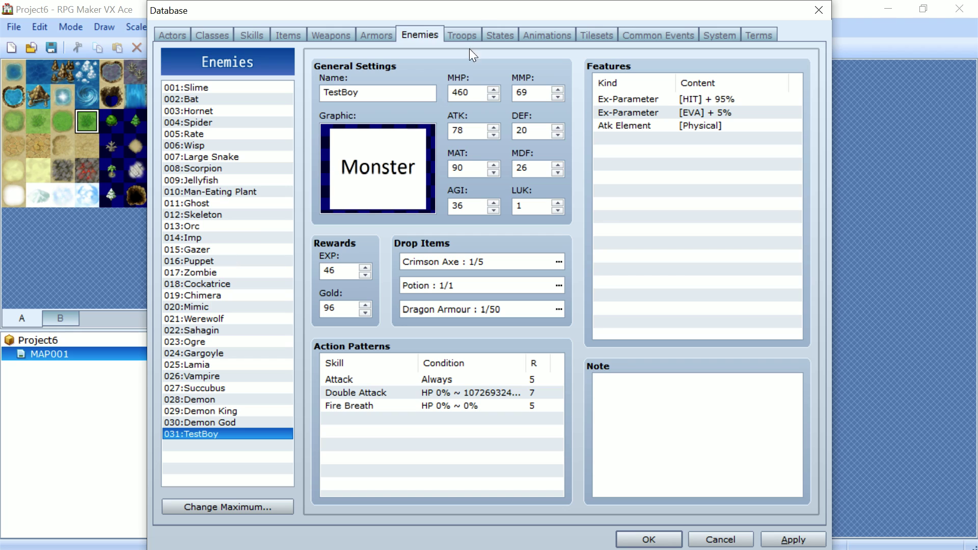
pyautogui.click(447, 38)
pyautogui.click(574, 142)
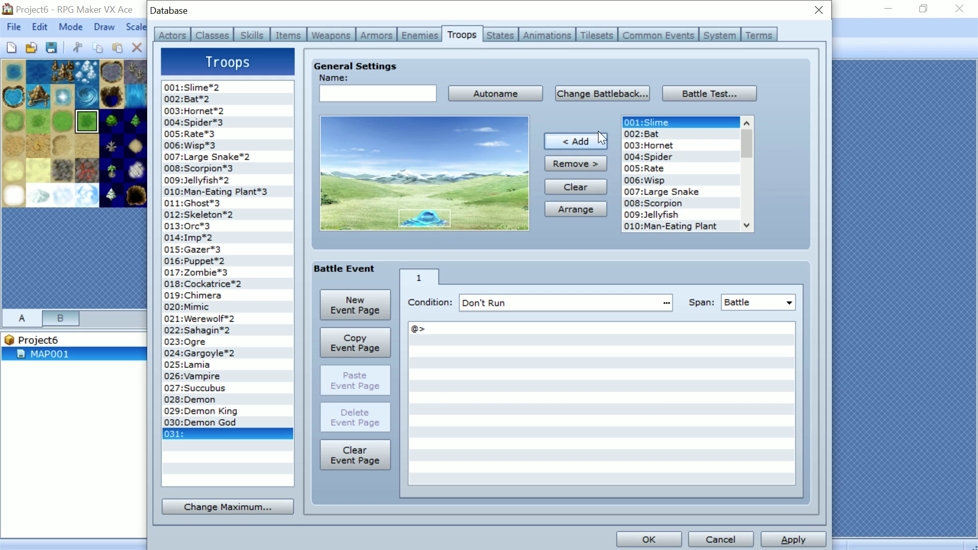
pyautogui.click(566, 185)
# - Try several 031:TestBoy copies in troop 031, clear them, and place a single TestBoy on the left side of the battle background
pyautogui.moveTo(745, 139); pyautogui.dragTo(757, 203)
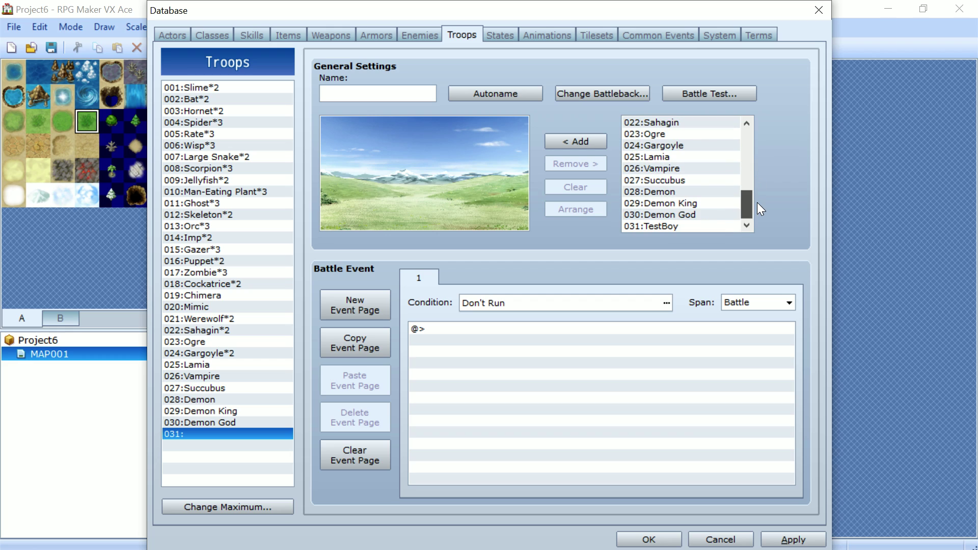
pyautogui.click(717, 224)
pyautogui.click(576, 141)
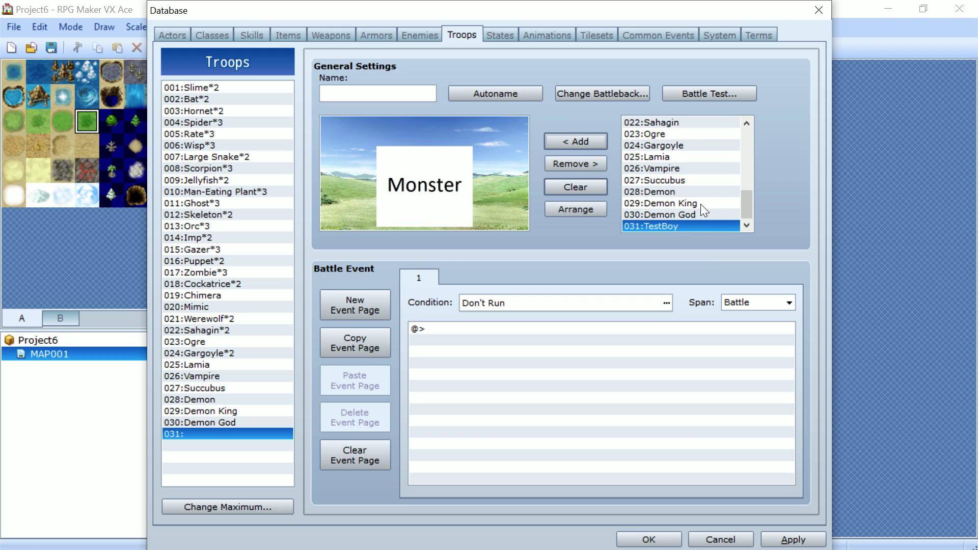
pyautogui.moveTo(439, 196); pyautogui.dragTo(440, 190)
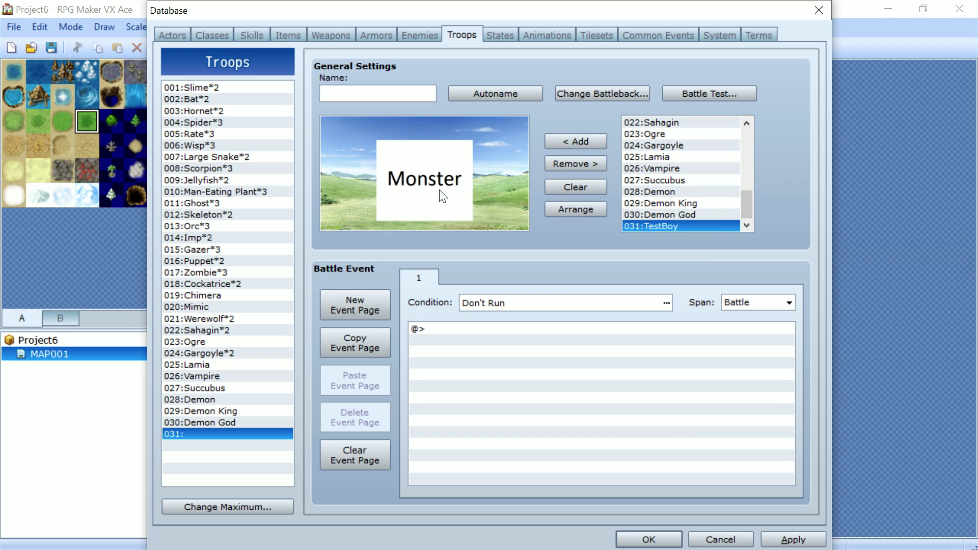
pyautogui.click(550, 144)
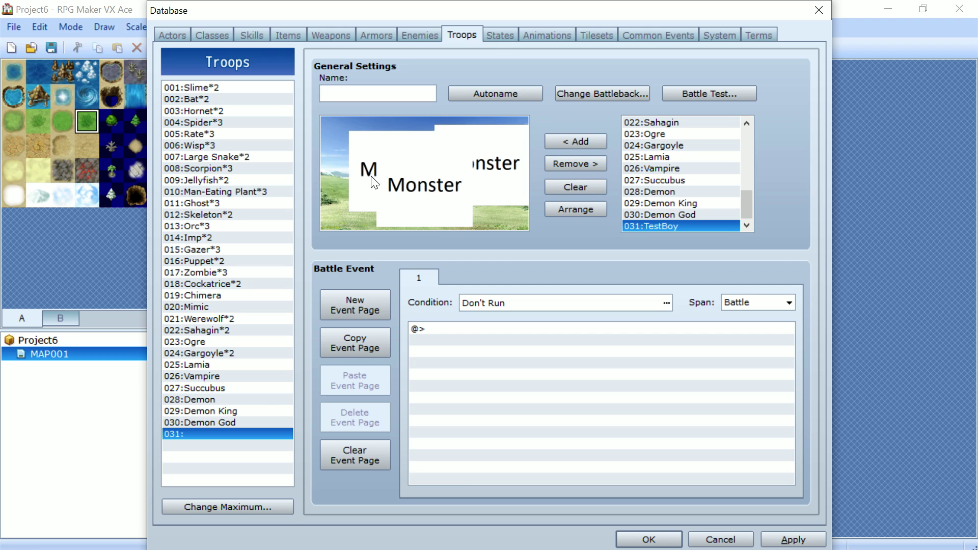
pyautogui.click(594, 185)
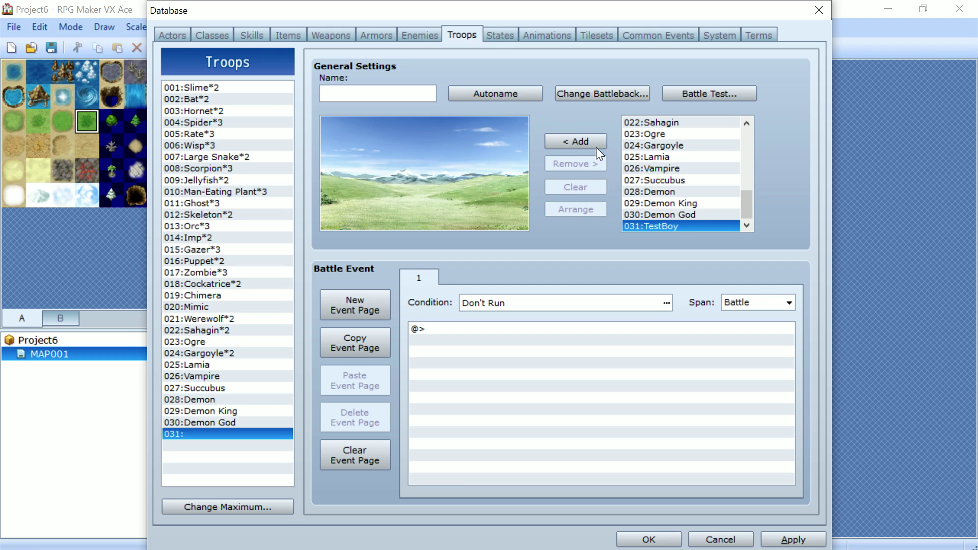
pyautogui.click(576, 143)
pyautogui.click(550, 210)
pyautogui.moveTo(438, 168); pyautogui.dragTo(416, 171)
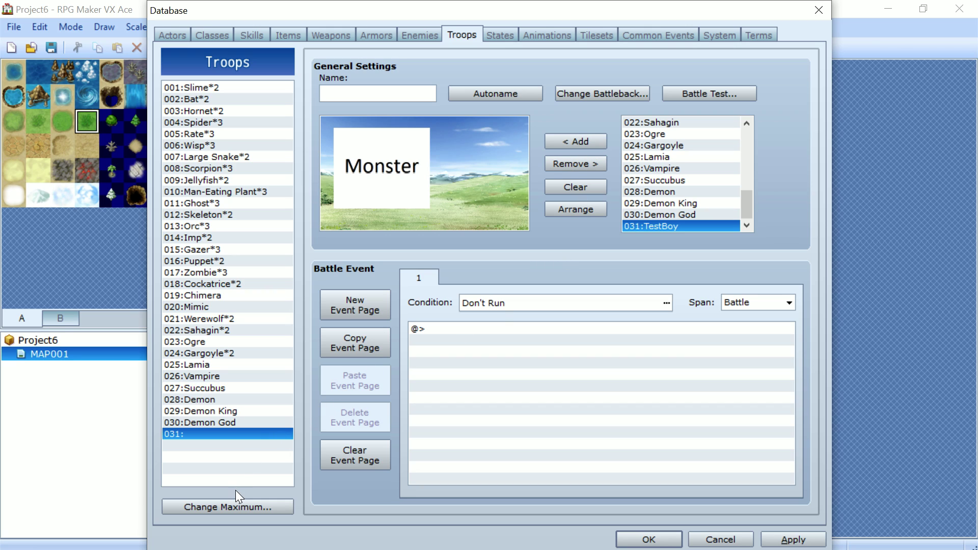
# - Name troop 031 "test boy" and raise the maximum number of troops to 32
pyautogui.click(326, 94)
pyautogui.write('test boy')
pyautogui.click(246, 508)
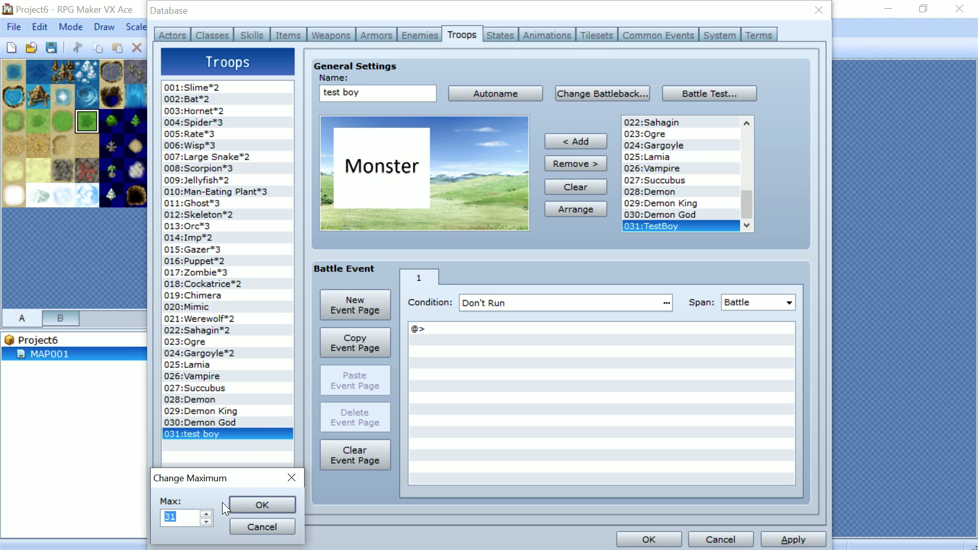
pyautogui.click(205, 514)
pyautogui.click(262, 505)
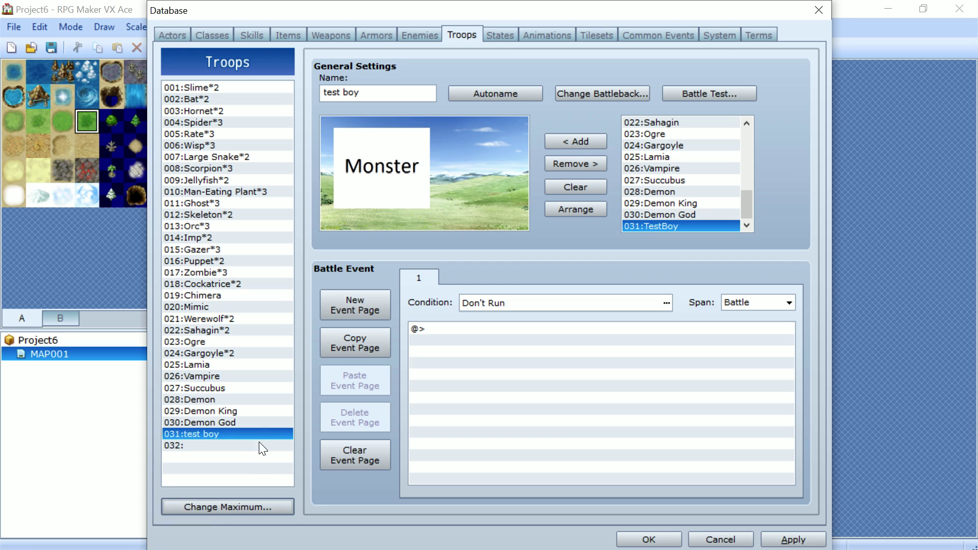
# - Add three TestBoy enemies to the empty troop 032 and name it "test bois"
pyautogui.click(203, 445)
pyautogui.click(565, 141)
pyautogui.click(565, 141)
pyautogui.click(566, 141)
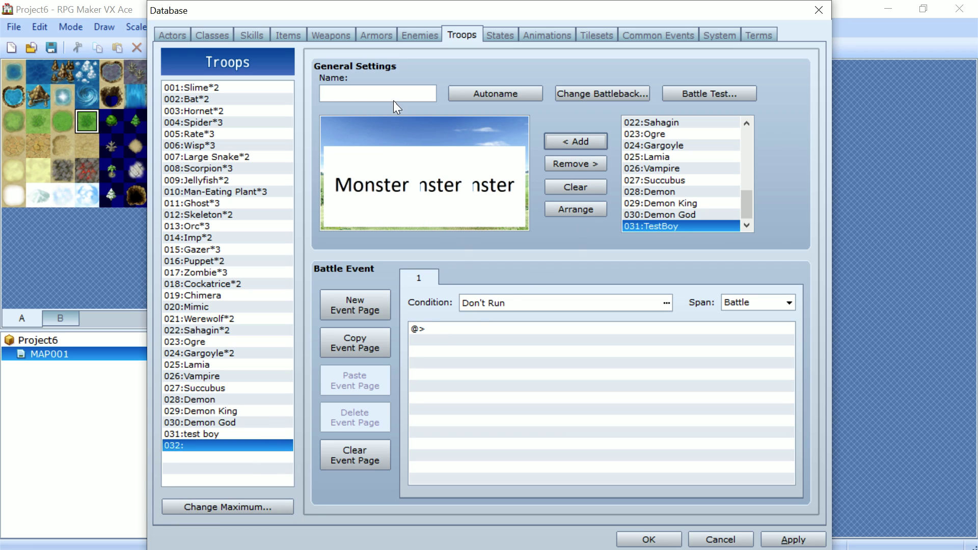
pyautogui.click(409, 93)
pyautogui.write('te')
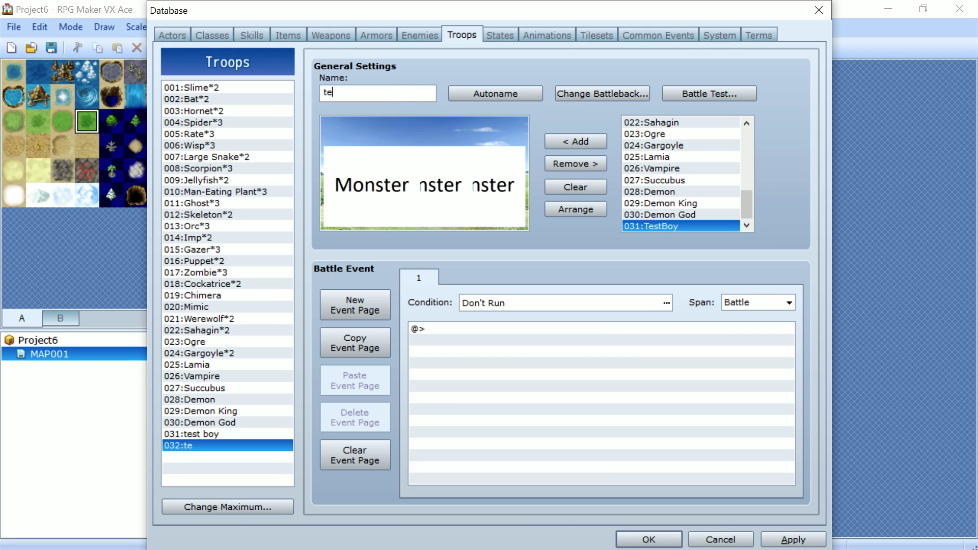
pyautogui.write('st bois')
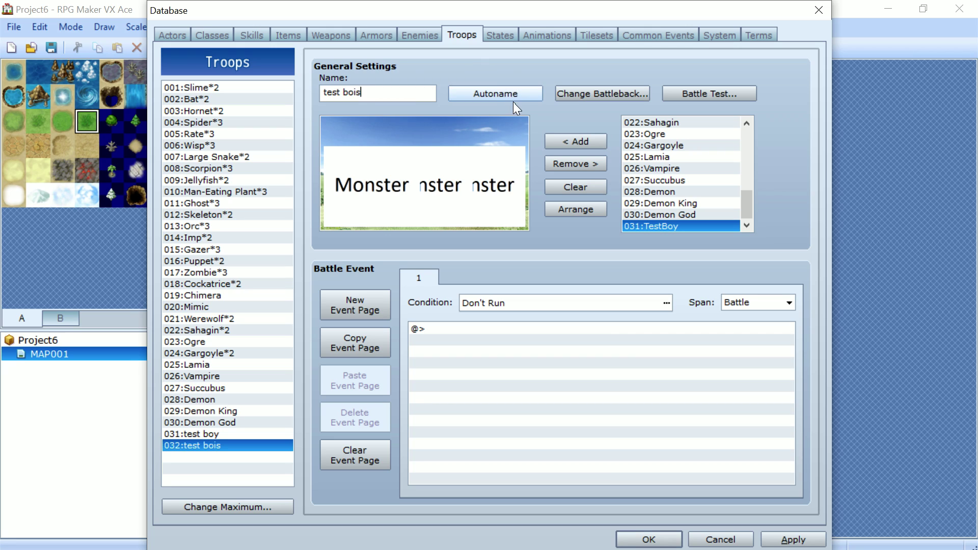
# - Raise the maximum number of animations to 112 and select the empty animation 111
pyautogui.click(498, 34)
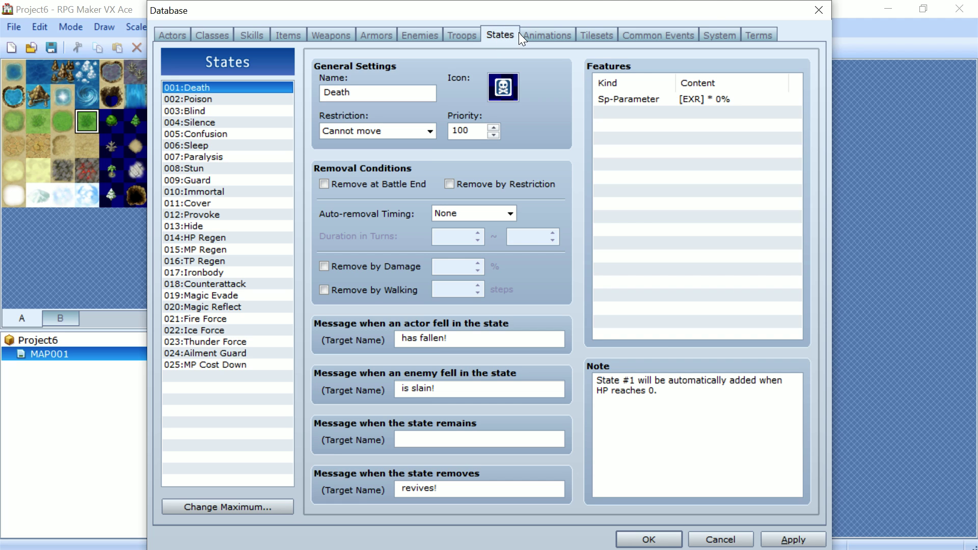
pyautogui.click(522, 36)
pyautogui.scroll(-20, 207, 283)
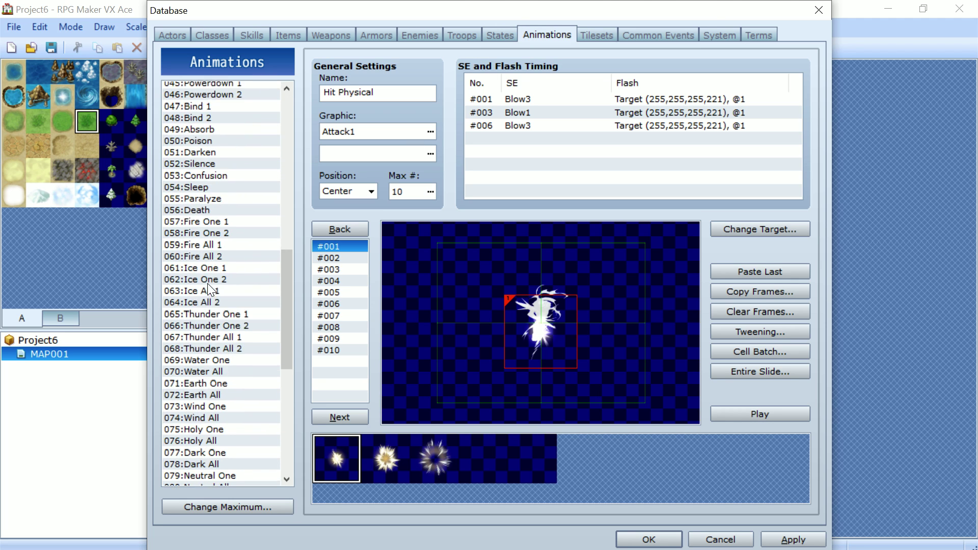
pyautogui.scroll(-3, 219, 403)
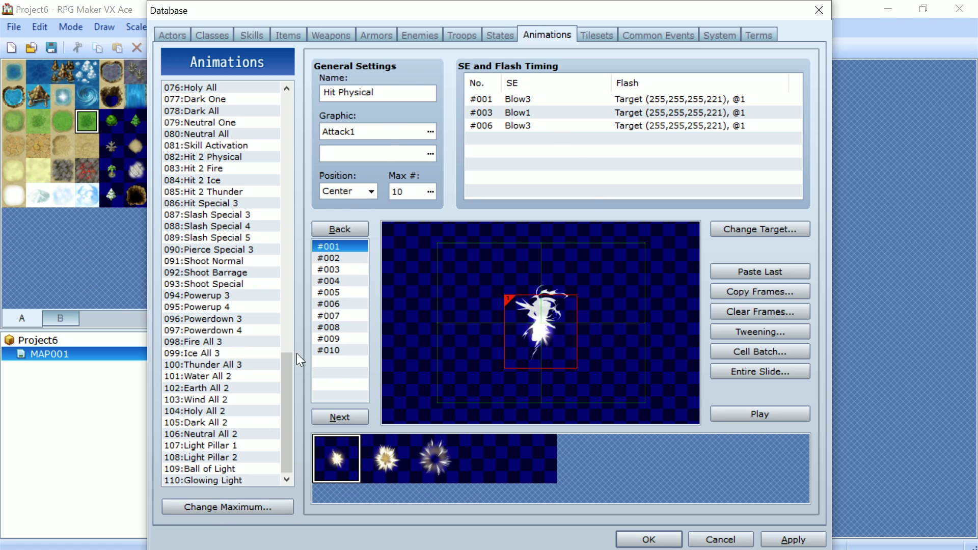
pyautogui.click(218, 509)
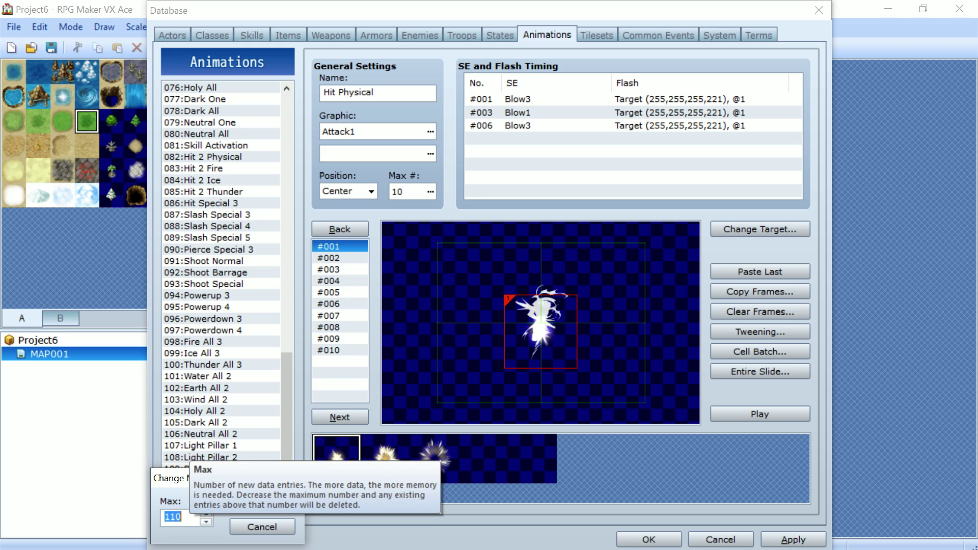
pyautogui.click(206, 514)
pyautogui.click(206, 514)
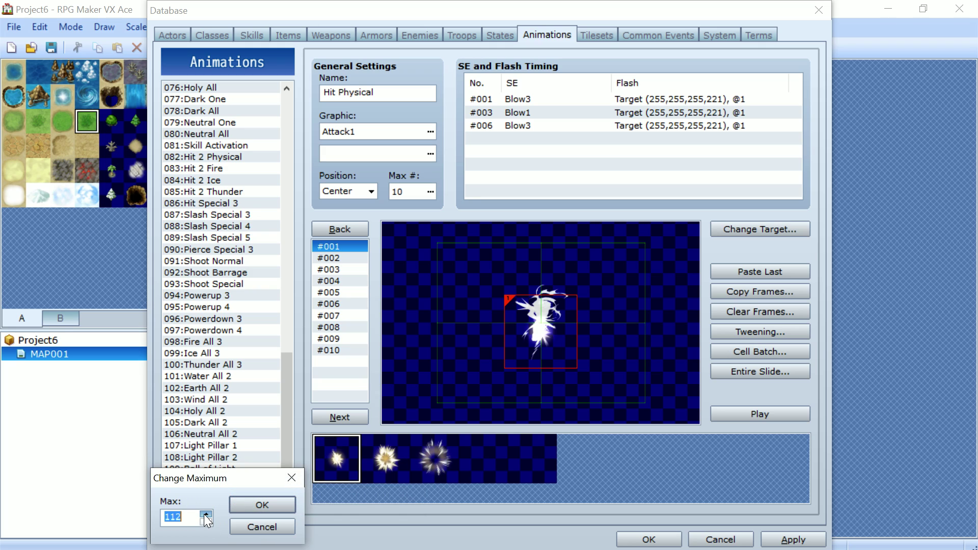
pyautogui.click(265, 505)
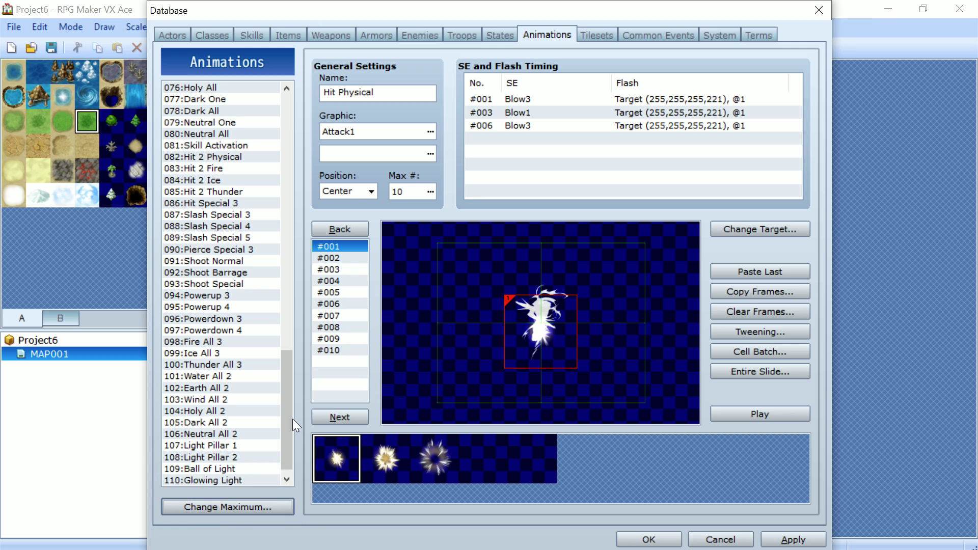
pyautogui.scroll(-1, 293, 419)
pyautogui.click(246, 479)
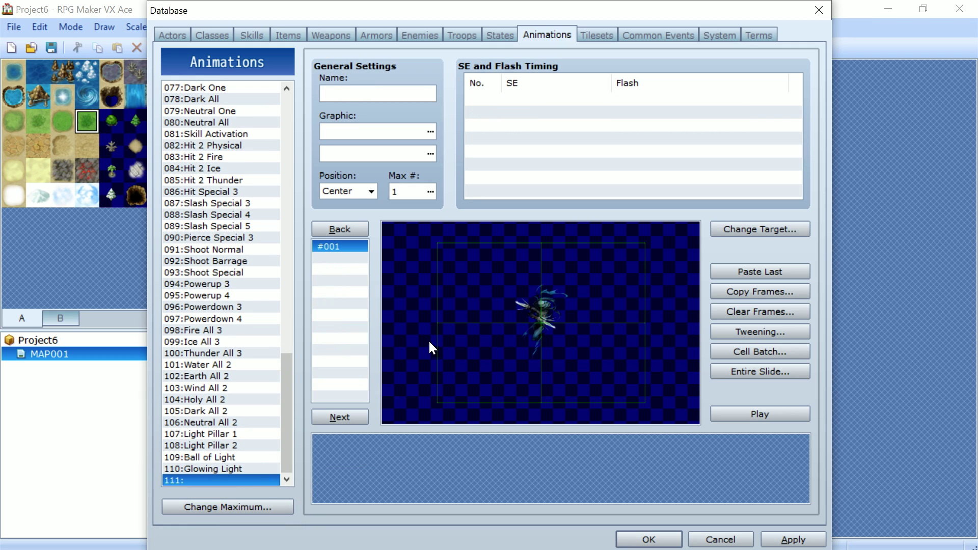
pyautogui.click(542, 312)
pyautogui.moveTo(542, 311); pyautogui.dragTo(463, 308)
pyautogui.rightClick(463, 308)
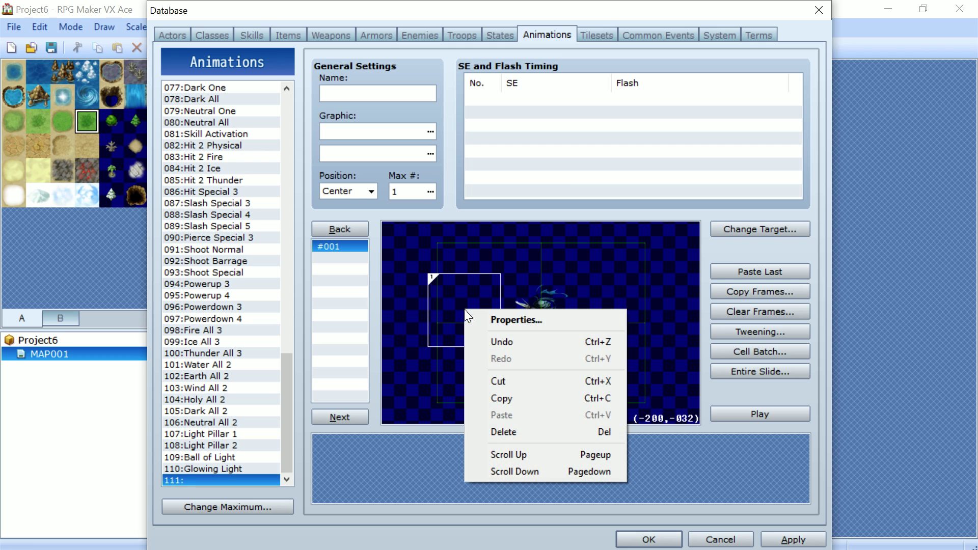
pyautogui.click(500, 432)
# - Assign the graphic "animation place holder" to animation 111 and place its cell in frame 1 at about (-216, -32)
pyautogui.doubleClick(426, 129)
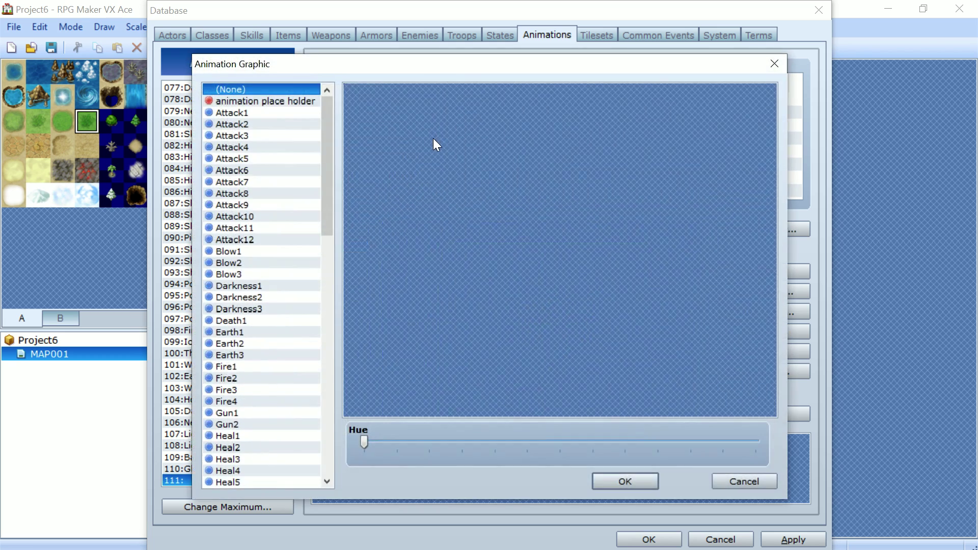
pyautogui.click(295, 102)
pyautogui.click(603, 479)
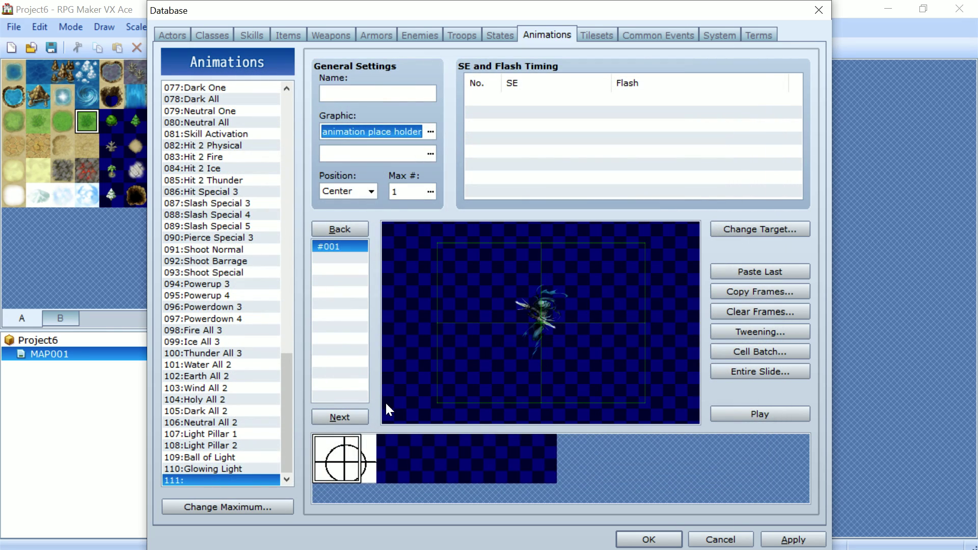
pyautogui.click(342, 456)
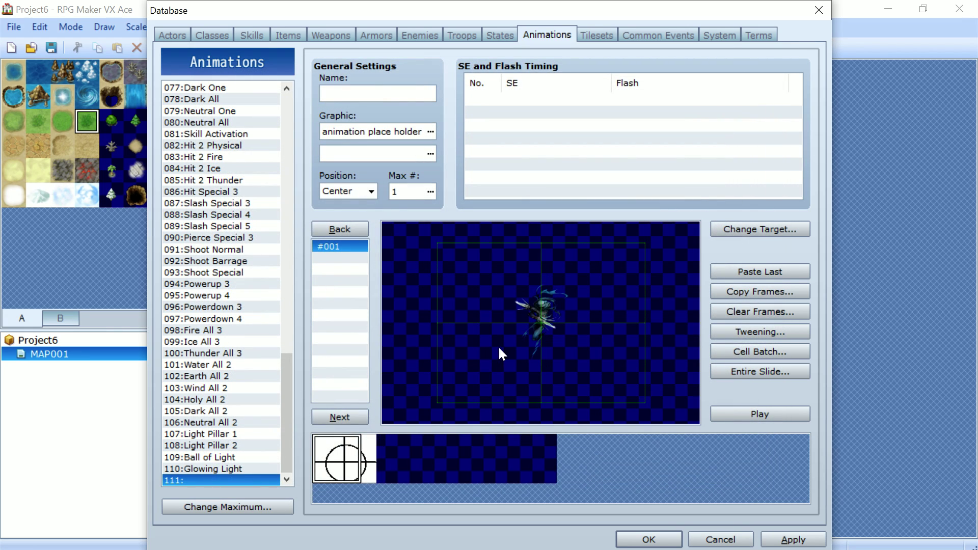
pyautogui.click(541, 288)
pyautogui.moveTo(546, 310); pyautogui.dragTo(465, 329)
# - Insert two additional frames into animation 111
pyautogui.click(366, 414)
pyautogui.rightClick(341, 258)
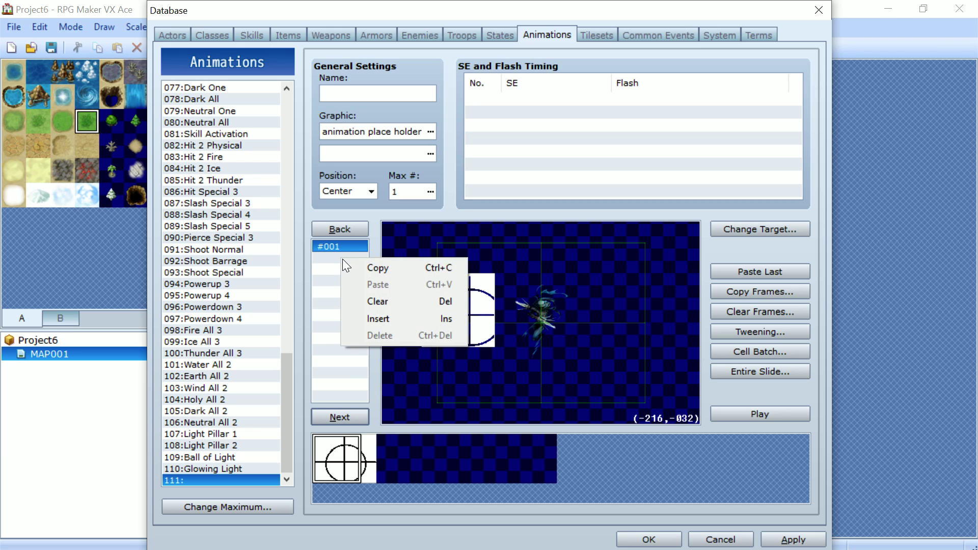
pyautogui.click(351, 316)
pyautogui.rightClick(349, 310)
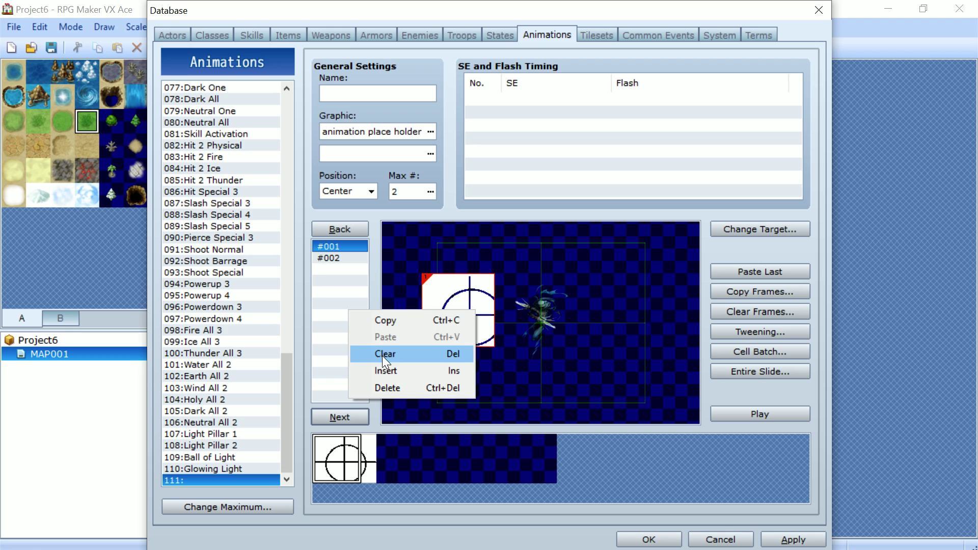
pyautogui.click(381, 369)
# - Set the maximum number of frames of animation 111 to 6
pyautogui.rightClick(353, 336)
pyautogui.click(429, 196)
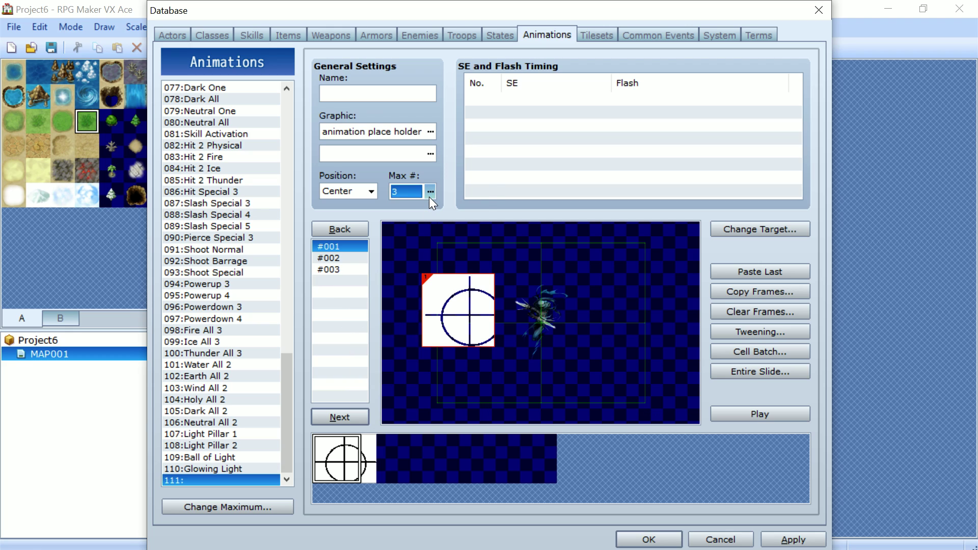
pyautogui.click(391, 198)
pyautogui.click(391, 198)
pyautogui.click(392, 198)
pyautogui.click(432, 187)
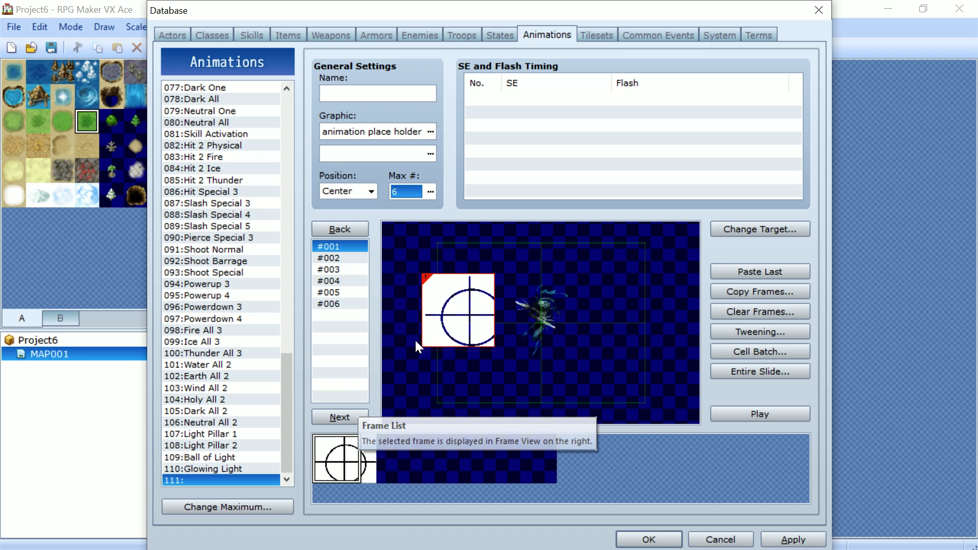
# - Place the animation cell in frames 2, 3 and 4, with frame 3 at (-72, -32) and frame 4 at (-24, -24)
pyautogui.click(357, 258)
pyautogui.moveTo(478, 325); pyautogui.dragTo(513, 298)
pyautogui.click(358, 274)
pyautogui.moveTo(528, 306); pyautogui.dragTo(526, 303)
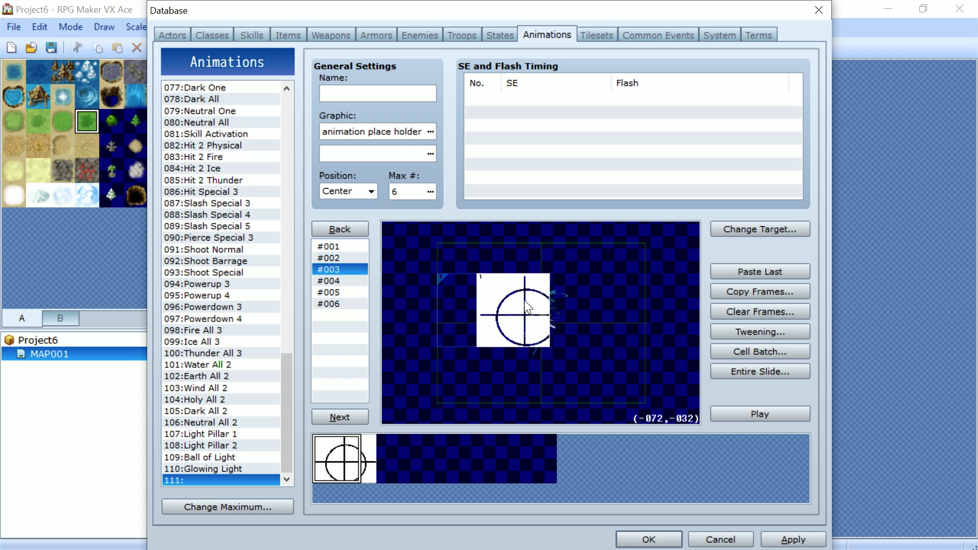
pyautogui.click(358, 284)
pyautogui.moveTo(508, 302); pyautogui.dragTo(530, 311)
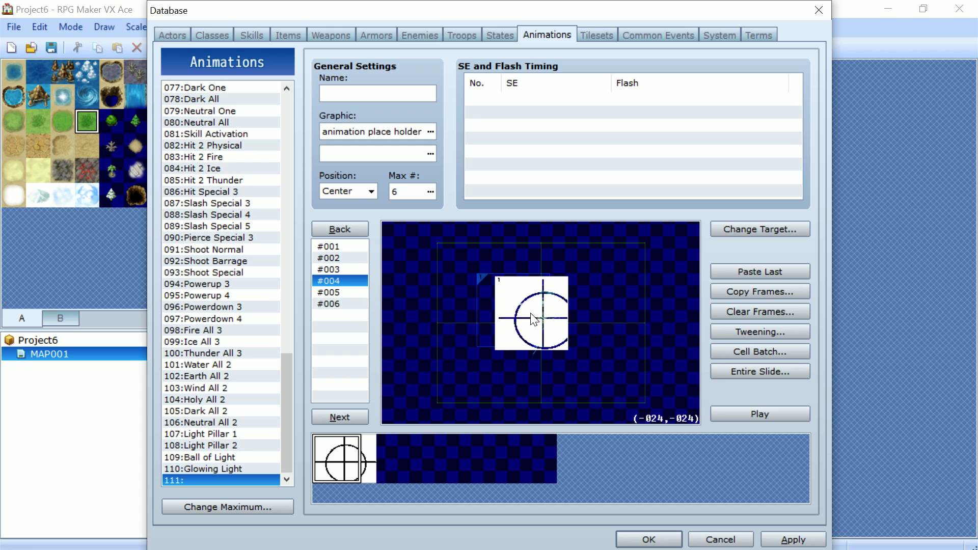
# - Place the cell in frames 5 and 6 near the target's centre, with frame 6 at (-24, -24)
pyautogui.click(365, 292)
pyautogui.click(497, 313)
pyautogui.moveTo(497, 313); pyautogui.dragTo(535, 319)
pyautogui.click(340, 304)
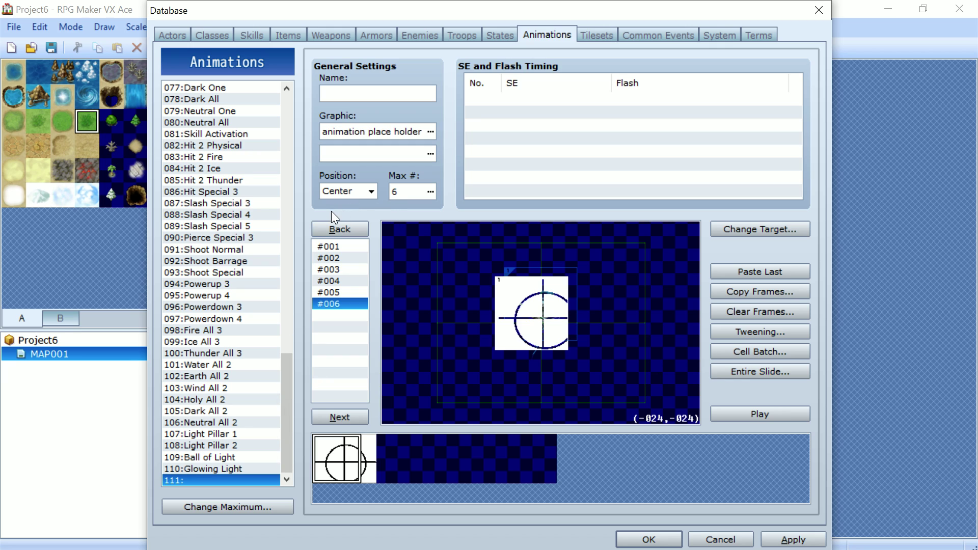
# - Set the maximum number of frames of animation 111 to 9
pyautogui.click(428, 192)
pyautogui.click(391, 200)
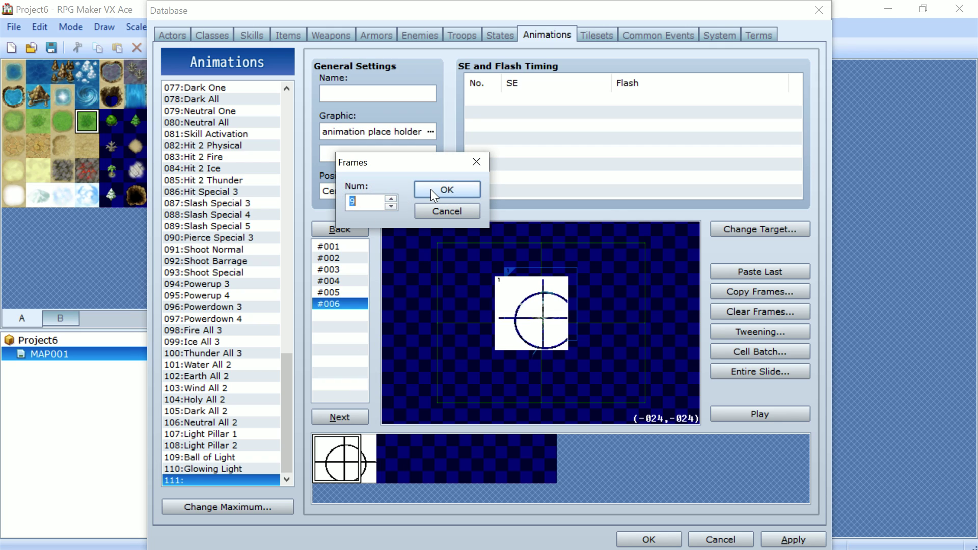
pyautogui.click(430, 189)
# - Place the cell in frames 7, 8 and 9, with frame 9 at (-24, -32), and play the animation
pyautogui.click(339, 316)
pyautogui.click(538, 322)
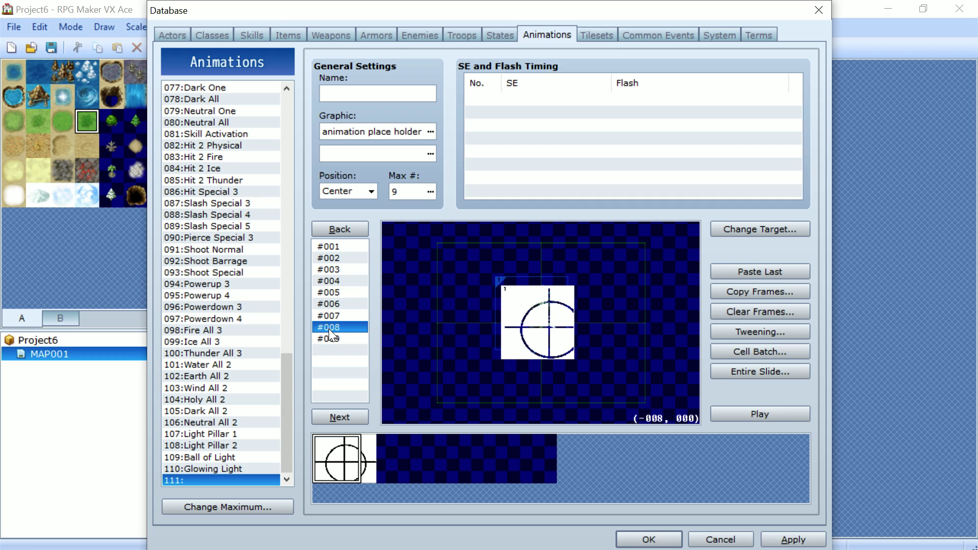
pyautogui.click(328, 328)
pyautogui.click(541, 329)
pyautogui.moveTo(541, 329); pyautogui.dragTo(532, 322)
pyautogui.click(338, 339)
pyautogui.click(601, 289)
pyautogui.moveTo(601, 288); pyautogui.dragTo(533, 315)
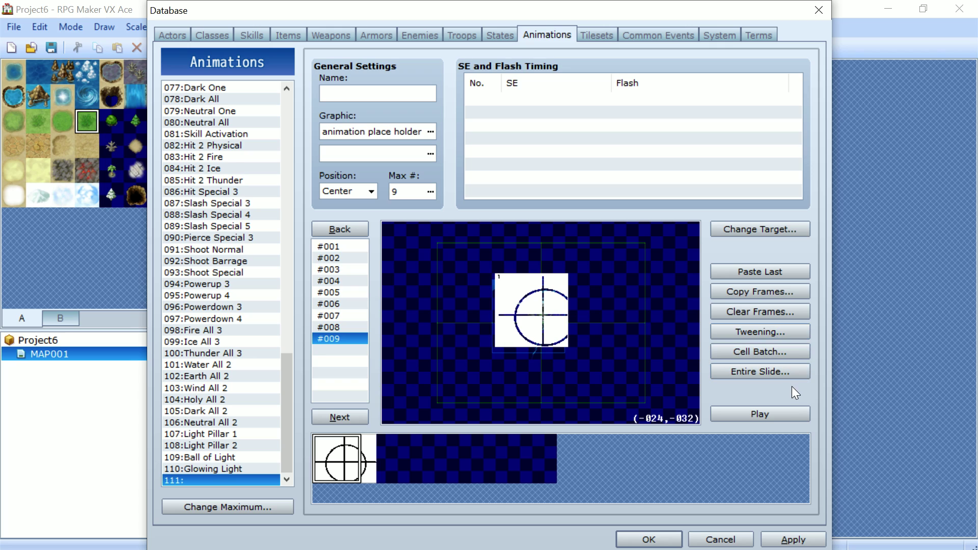
pyautogui.click(739, 413)
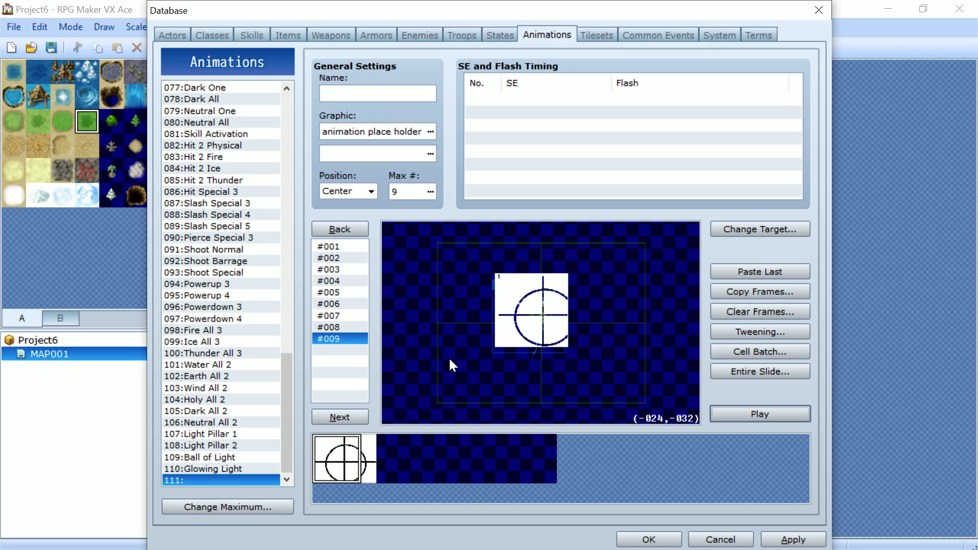
pyautogui.click(755, 422)
# - Create an SE and flash timing entry for animation 111 with the sound effect Gun1
pyautogui.doubleClick(483, 100)
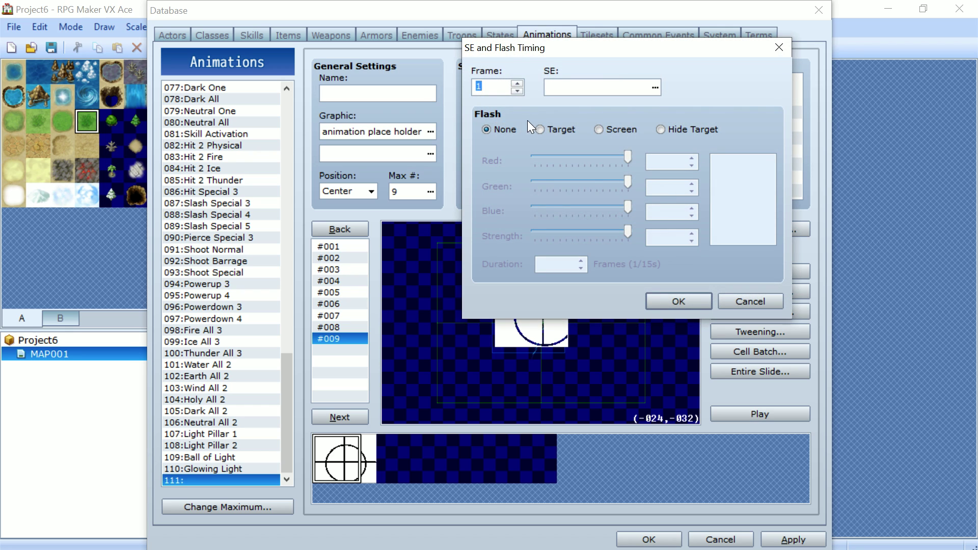
pyautogui.click(655, 87)
pyautogui.scroll(-8, 606, 155)
pyautogui.scroll(-20, 619, 203)
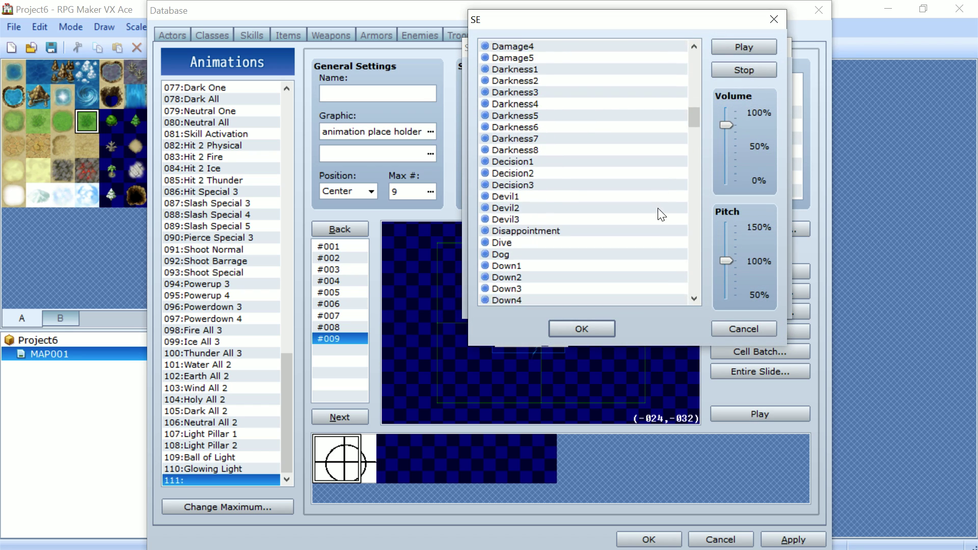
pyautogui.scroll(7, 584, 212)
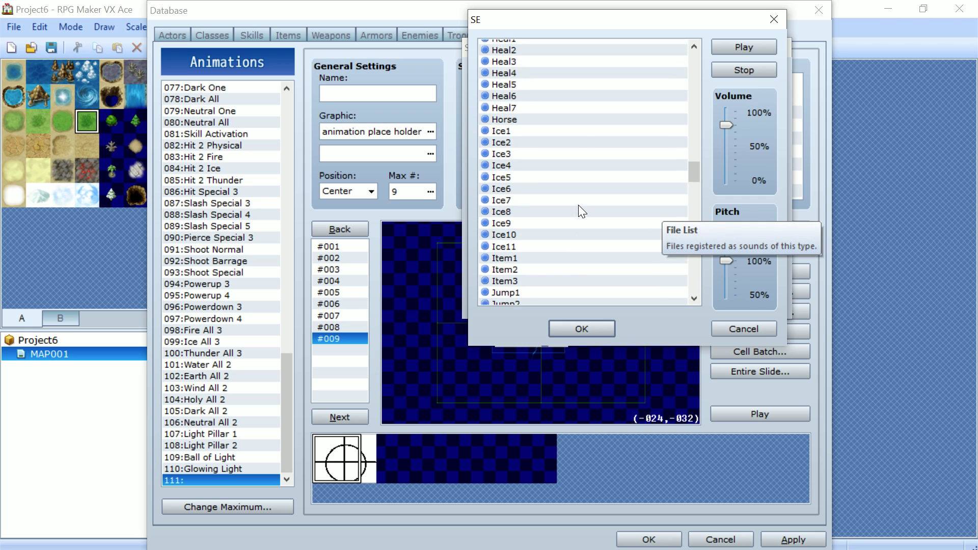
pyautogui.click(545, 161)
pyautogui.click(552, 149)
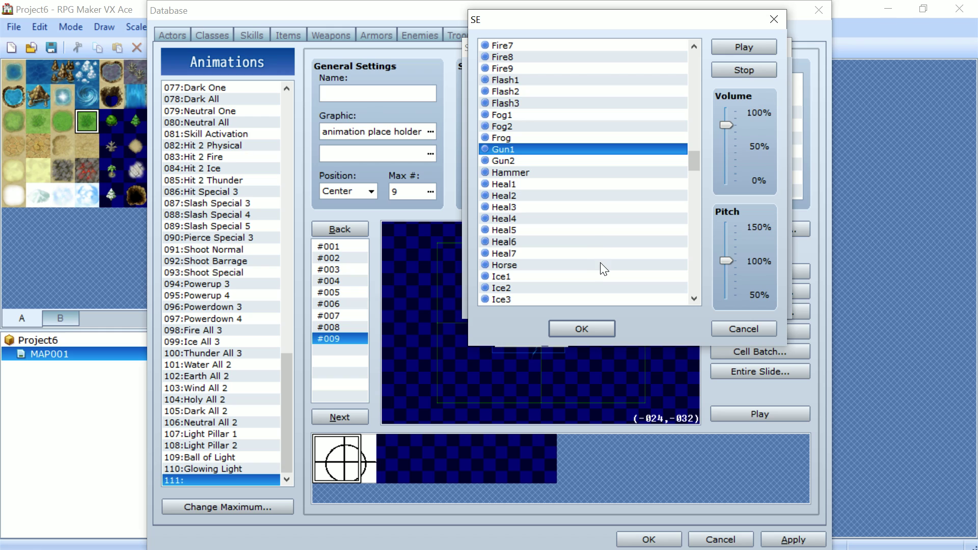
pyautogui.click(600, 333)
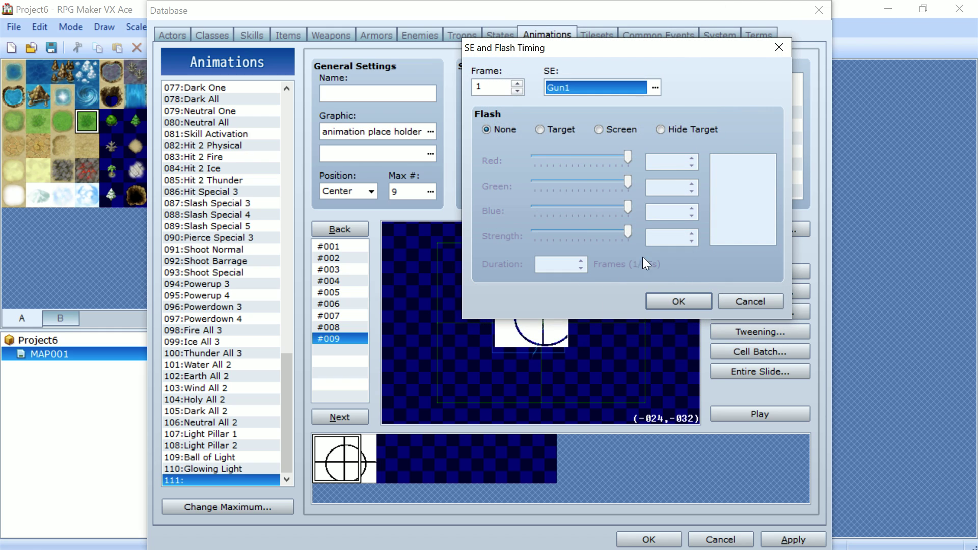
# - Set the Gun1 timing entry to frame 9 and confirm the entry
pyautogui.click(517, 83)
pyautogui.click(517, 82)
pyautogui.click(517, 82)
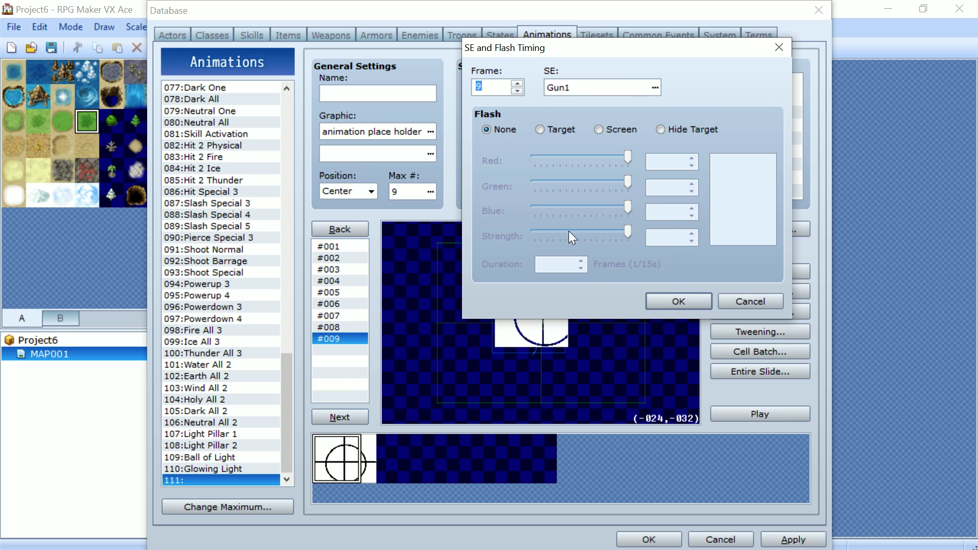
pyautogui.click(682, 297)
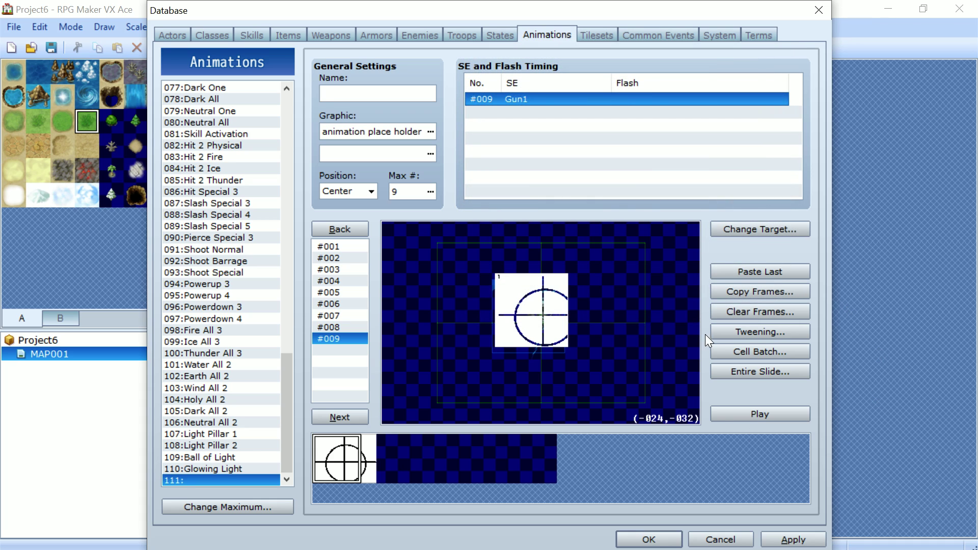
# - Play animation 111 with its sound, and save the database changes and reopen the database
pyautogui.click(728, 414)
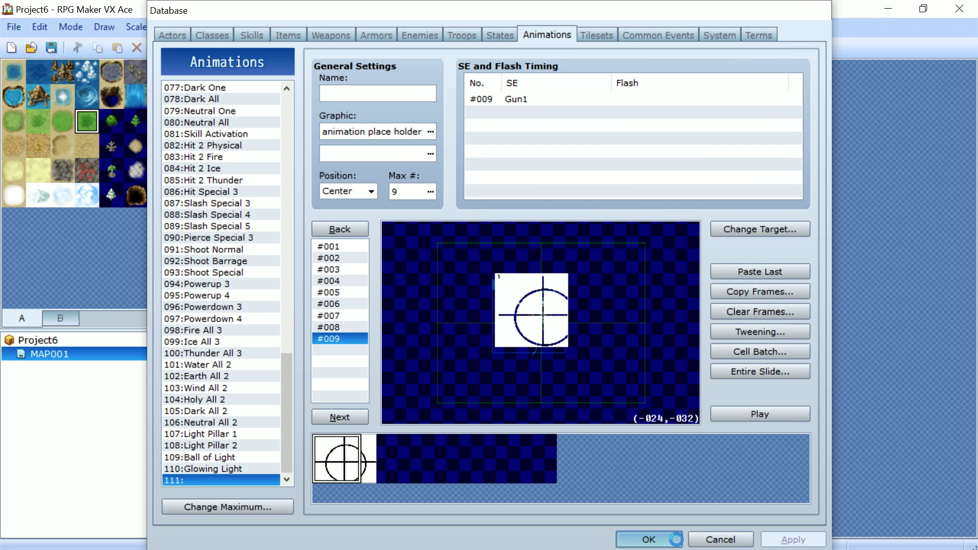
pyautogui.click(648, 539)
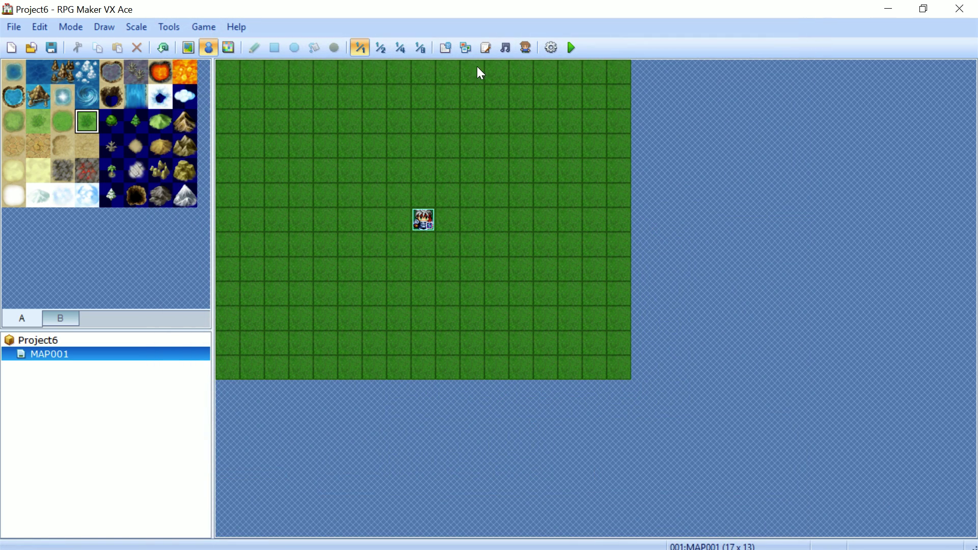
pyautogui.click(448, 46)
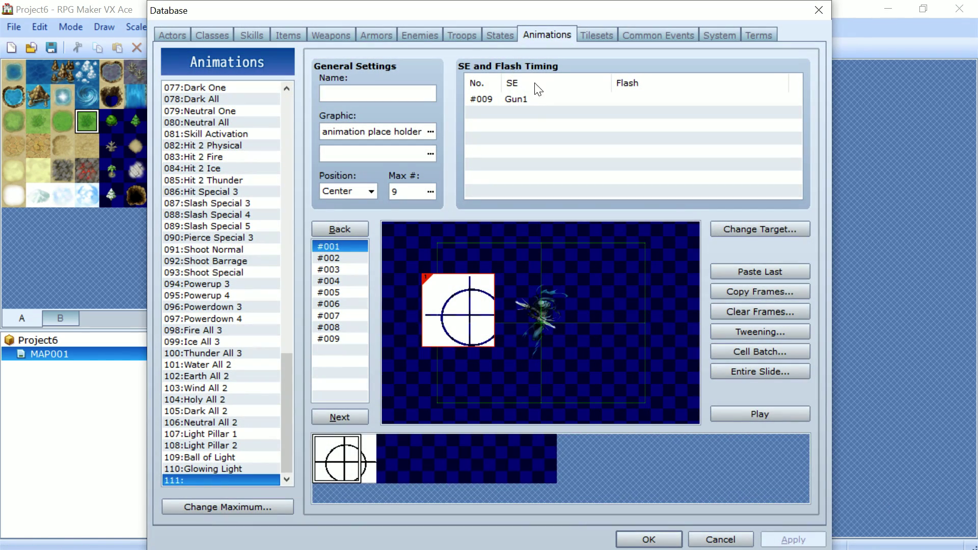
pyautogui.click(461, 36)
pyautogui.click(420, 35)
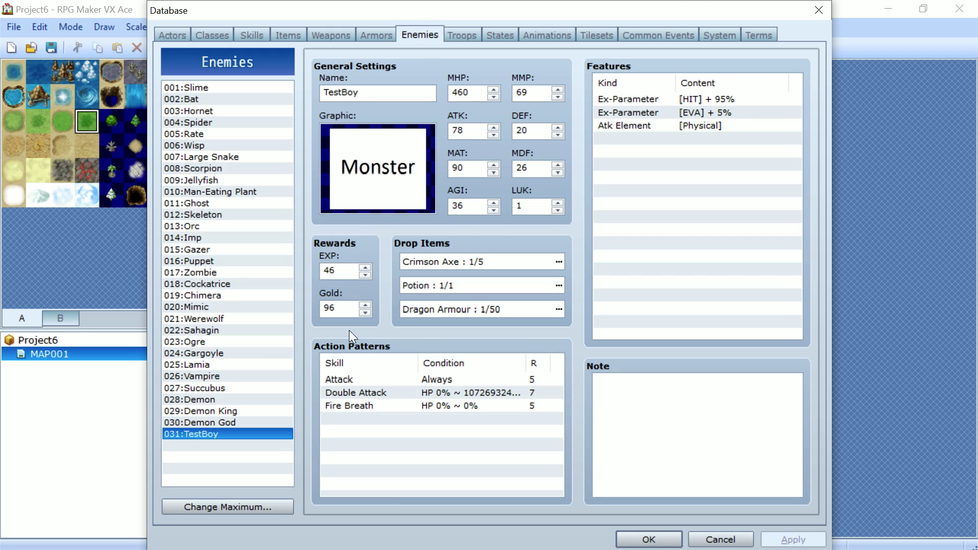
pyautogui.doubleClick(414, 418)
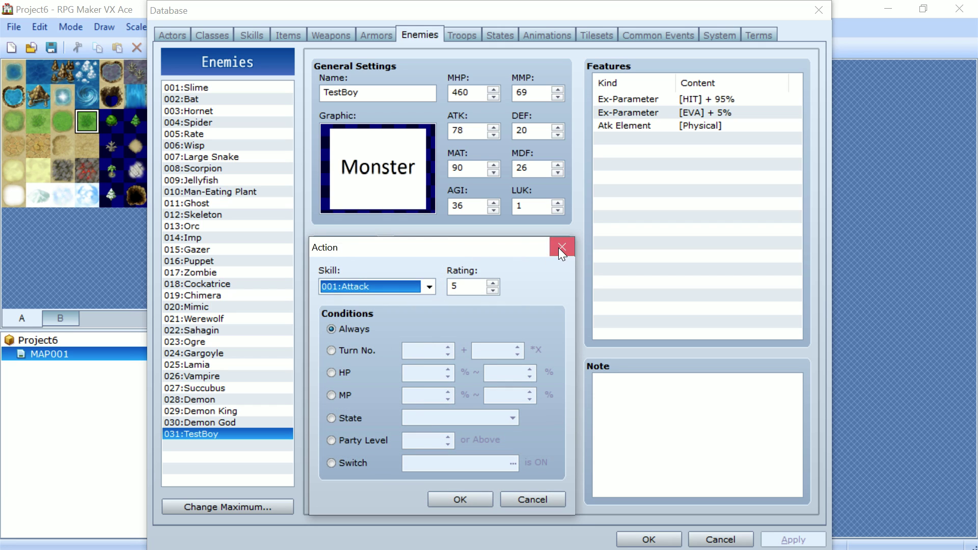
pyautogui.click(561, 248)
# - Raise the maximum number of skills to 127
pyautogui.click(245, 34)
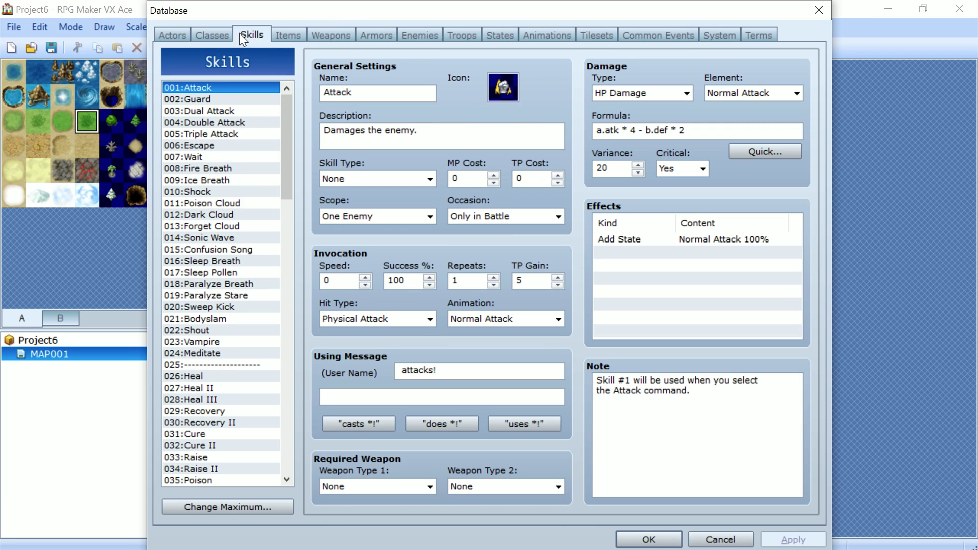
pyautogui.click(212, 34)
pyautogui.click(244, 34)
pyautogui.scroll(-1, 240, 243)
pyautogui.scroll(-20, 252, 204)
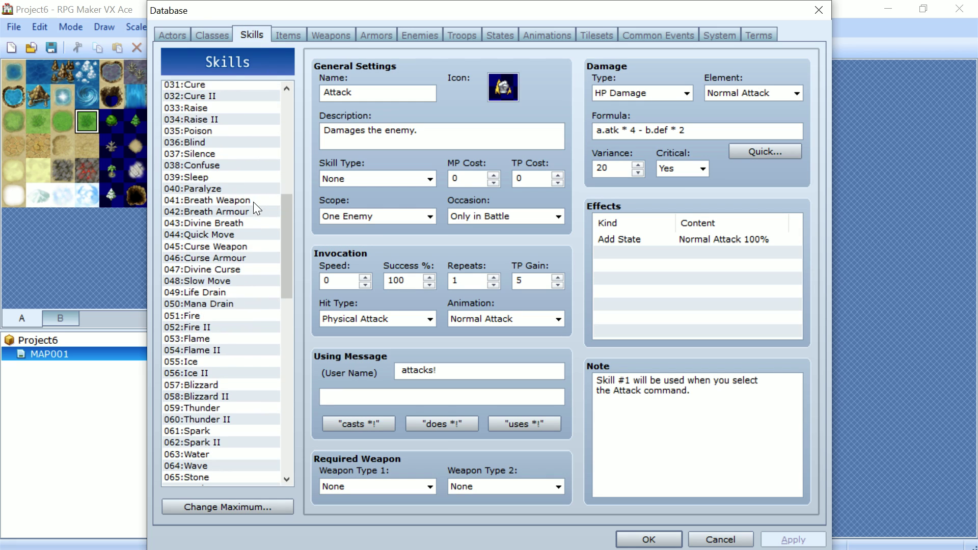
pyautogui.click(250, 512)
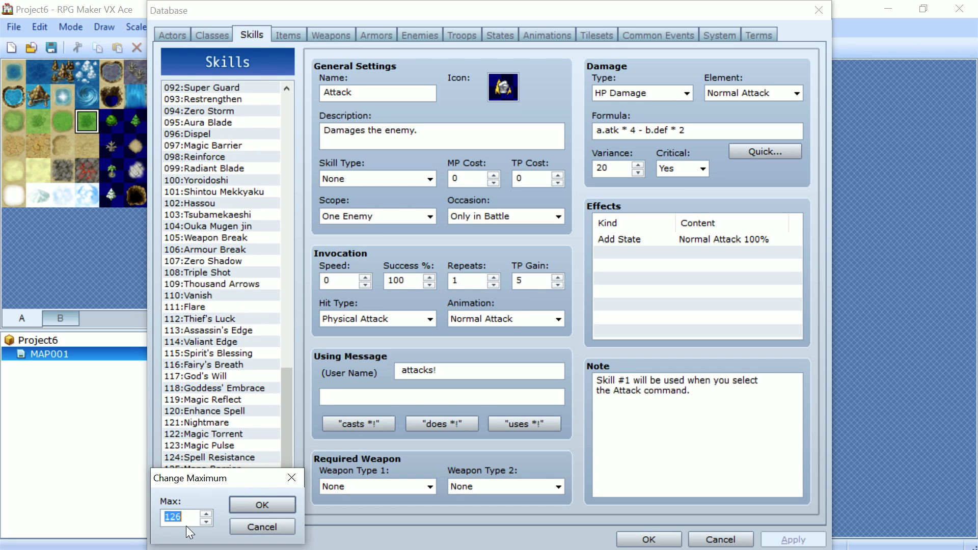
pyautogui.press('End')
pyautogui.press('BackSpace')
pyautogui.write('7')
pyautogui.click(257, 507)
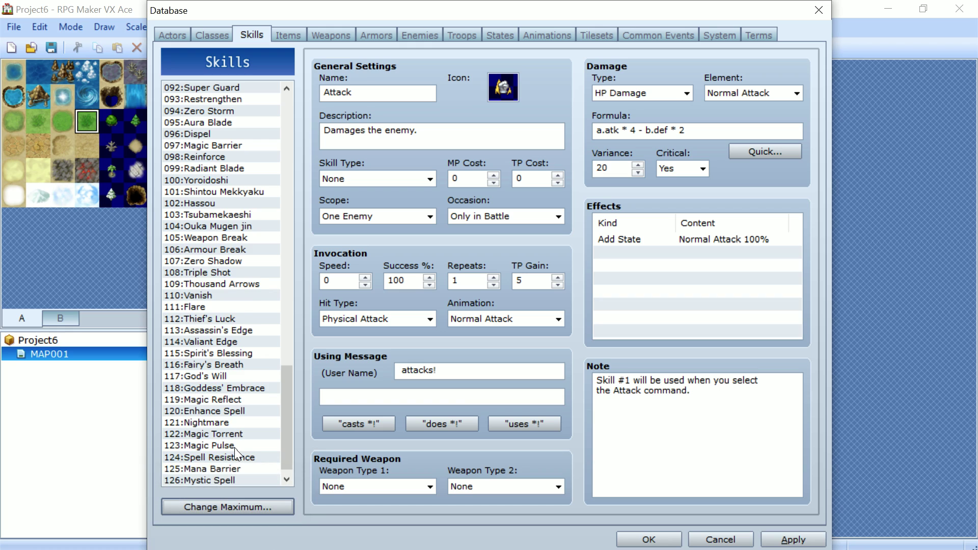
# - Name the empty skill 127 "gun boi" and enter the description "he does it"
pyautogui.scroll(-1, 230, 460)
pyautogui.click(218, 479)
pyautogui.click(356, 93)
pyautogui.write('gun boi')
pyautogui.click(436, 130)
pyautogui.write('h')
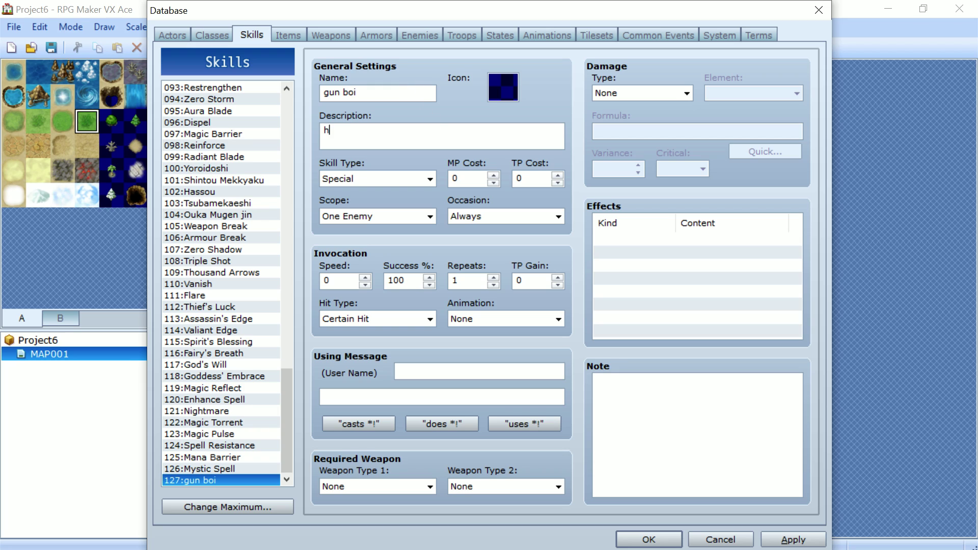
pyautogui.write('e does it')
# - Keep the skill type of gun boi as Special and set its scope to None
pyautogui.click(369, 179)
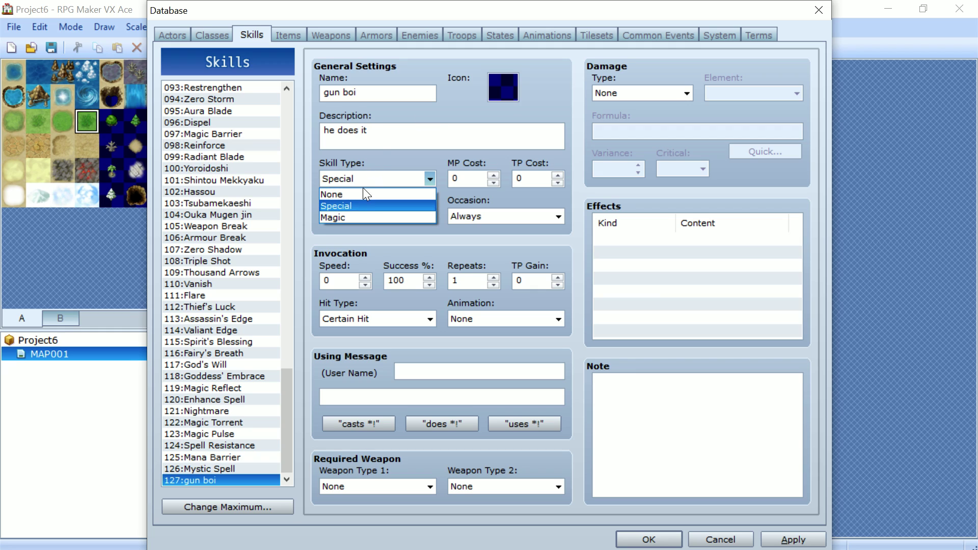
pyautogui.click(399, 205)
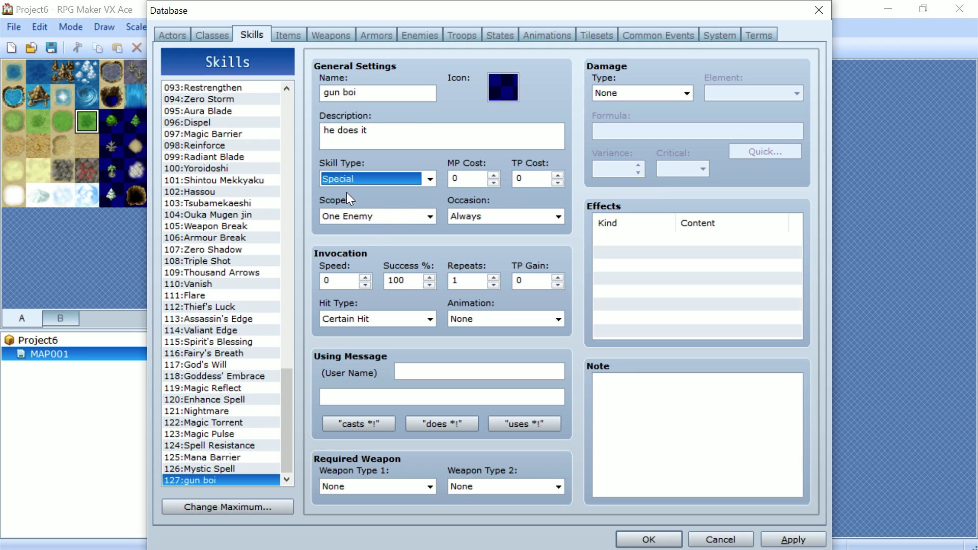
pyautogui.click(351, 216)
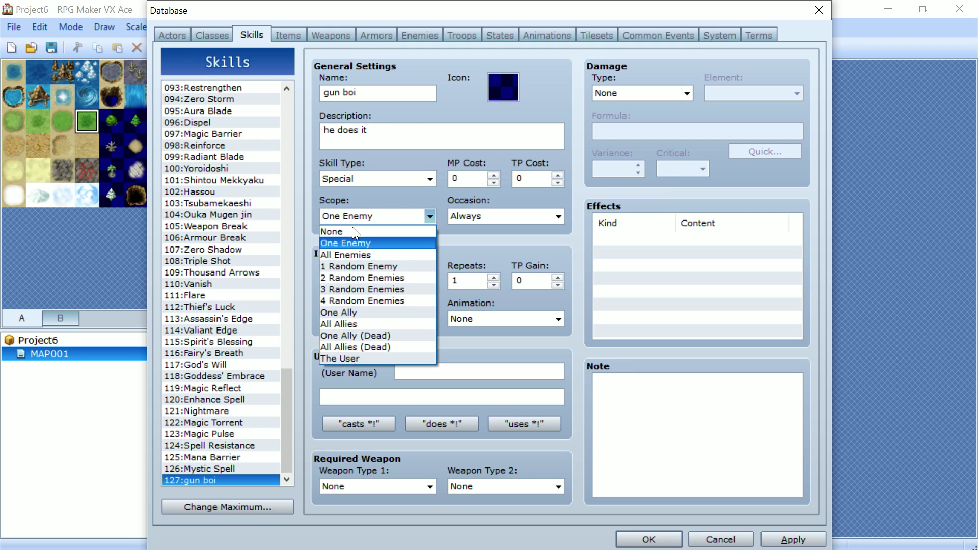
pyautogui.click(386, 227)
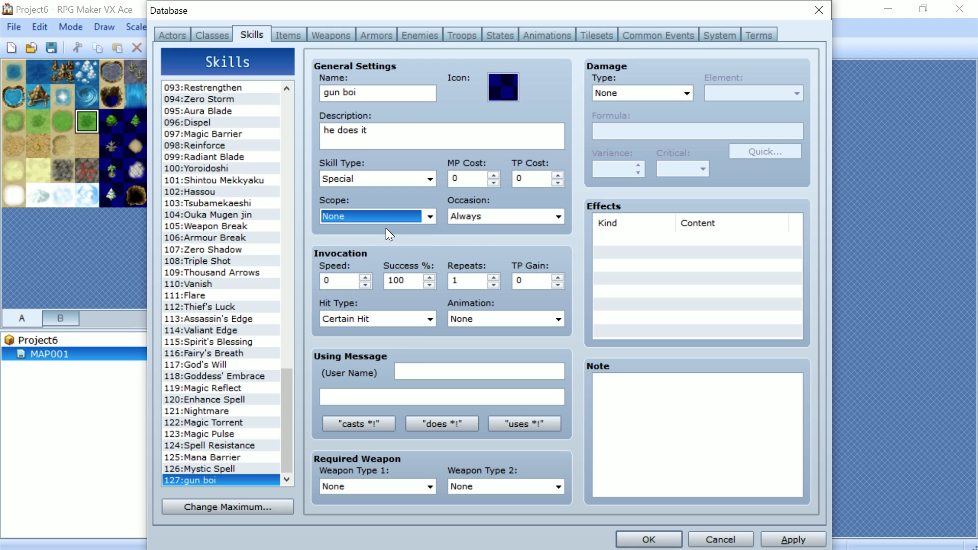
# - Set the invocation speed of gun boi to 23 and its hit type to Magical Attack
pyautogui.click(336, 281)
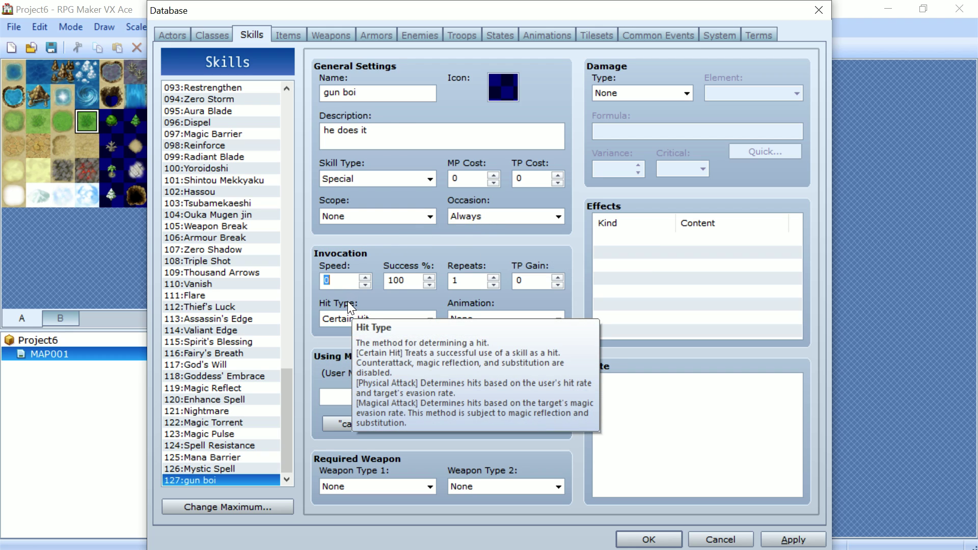
pyautogui.write('23')
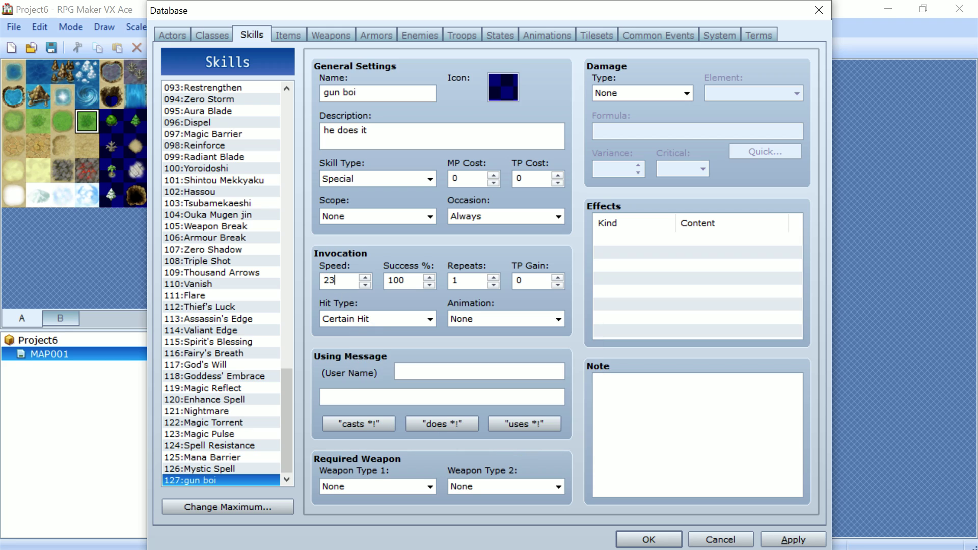
pyautogui.click(393, 319)
pyautogui.click(393, 319)
pyautogui.click(389, 328)
pyautogui.click(390, 328)
pyautogui.click(388, 353)
# - Assign the custom animation 111 to the gun boi skill
pyautogui.click(479, 319)
pyautogui.scroll(-10, 509, 245)
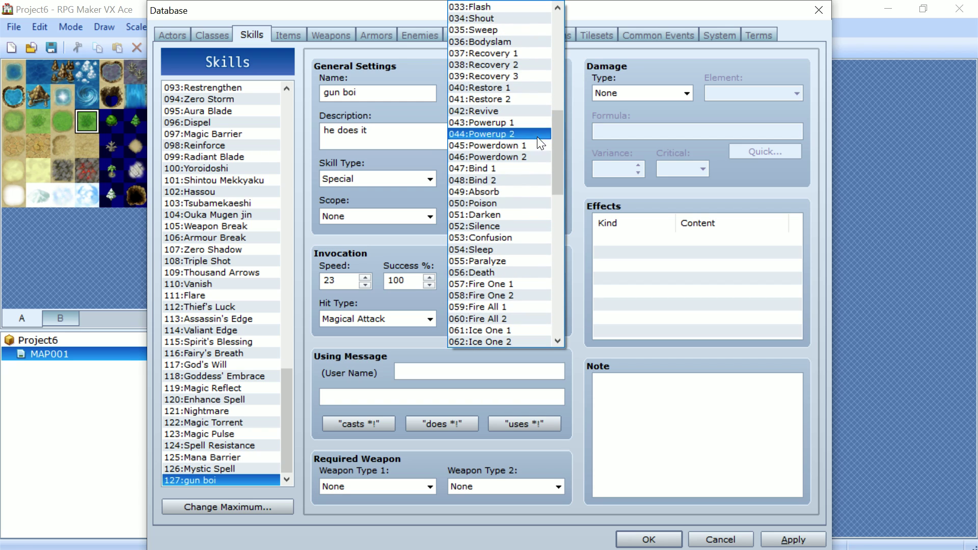
pyautogui.click(567, 164)
pyautogui.click(559, 319)
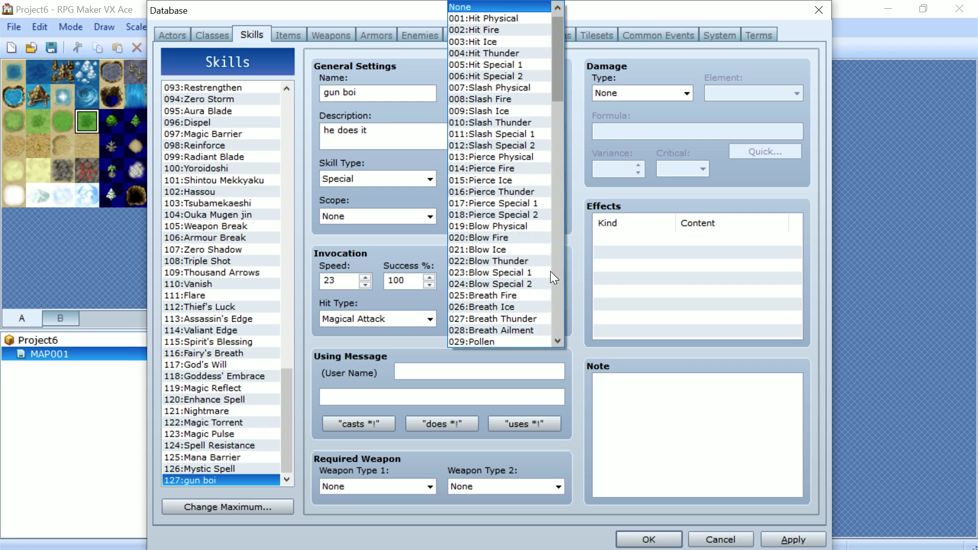
pyautogui.scroll(-20, 560, 244)
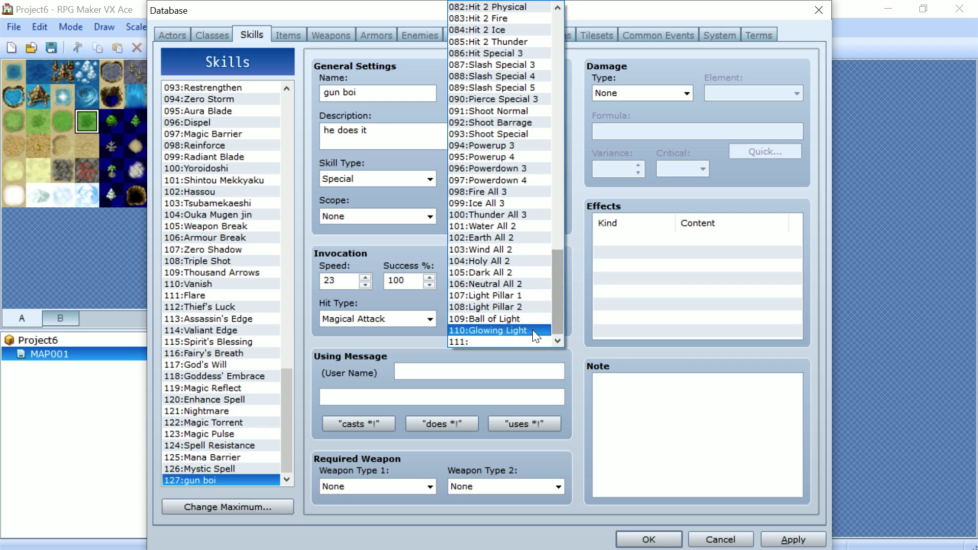
pyautogui.click(528, 342)
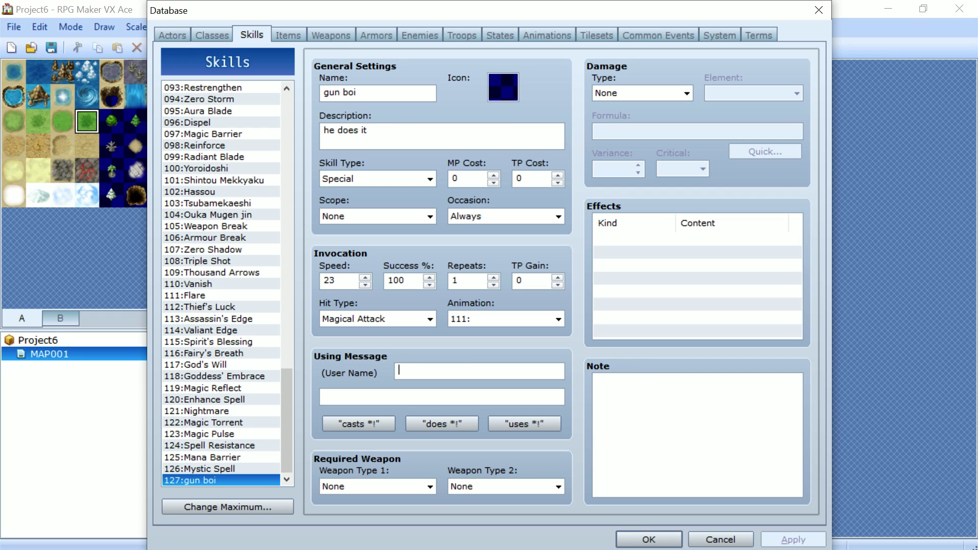
# - Set the using message of gun boi to "does it" and leave its first required weapon type at None
pyautogui.write('deoe')
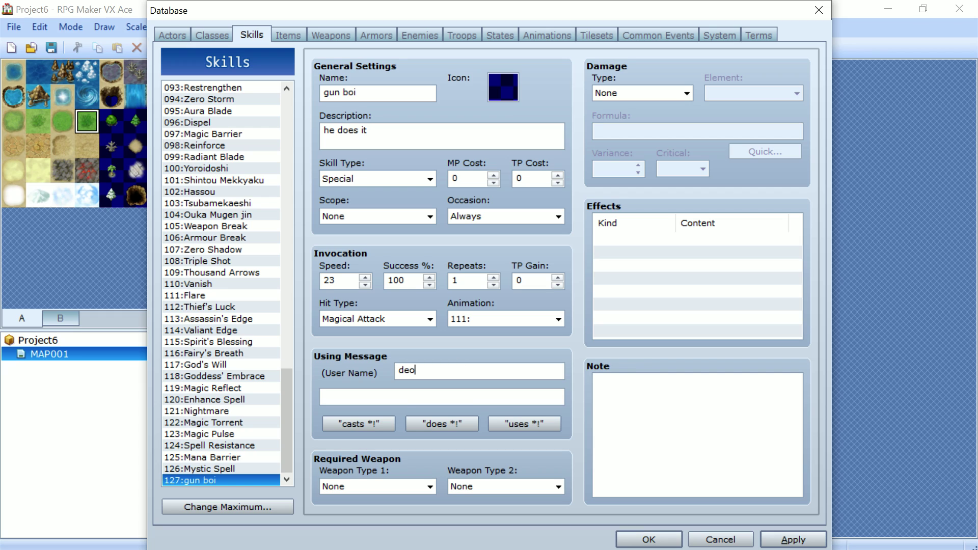
pyautogui.press('BackSpace')
pyautogui.press('BackSpace')
pyautogui.press('BackSpace')
pyautogui.write('oes it')
pyautogui.click(424, 487)
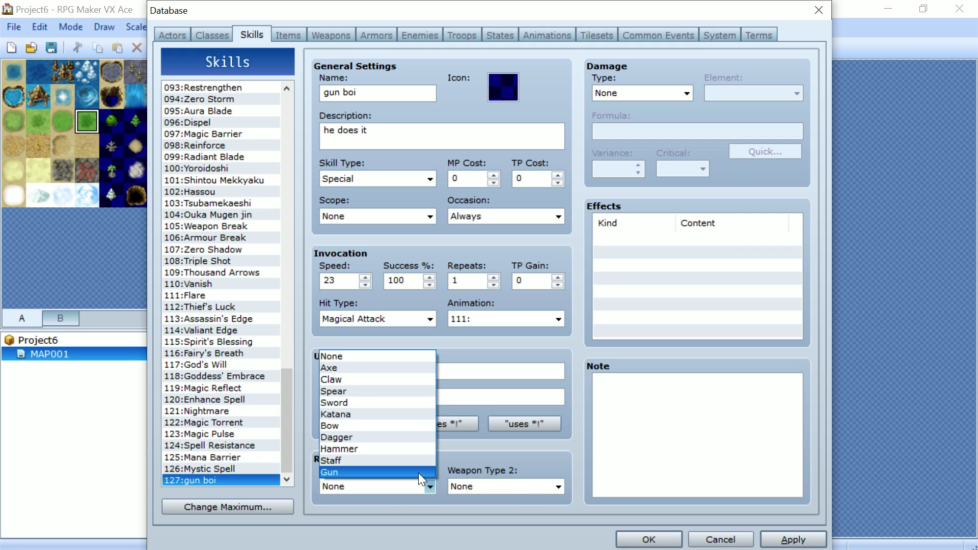
pyautogui.click(418, 484)
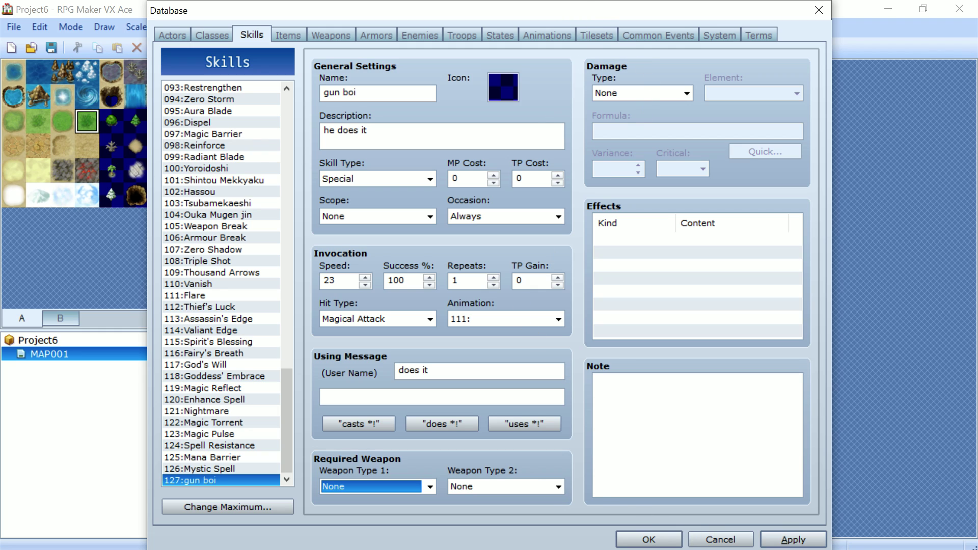
# - Give gun boi HP Damage with element None and the damage formula 360, and apply the changes
pyautogui.click(624, 94)
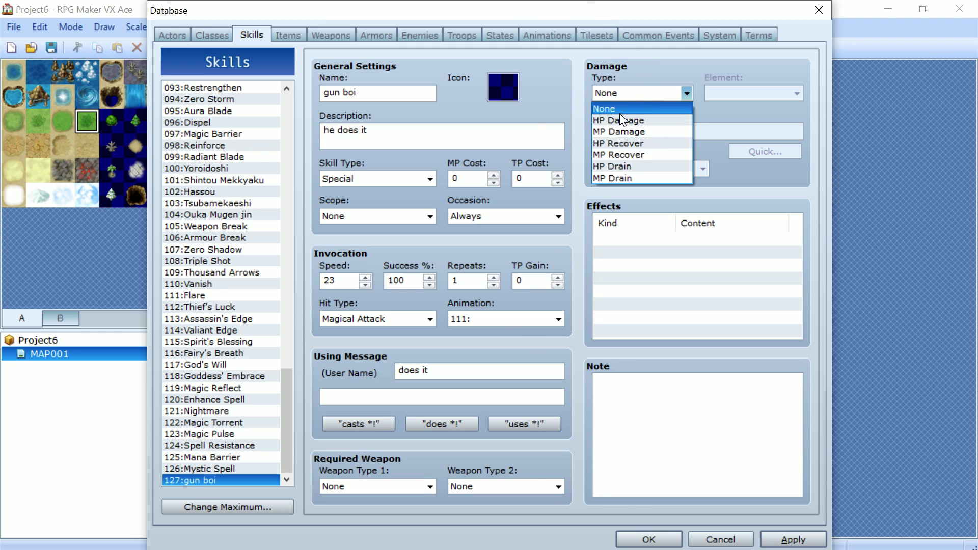
pyautogui.click(623, 113)
pyautogui.click(626, 93)
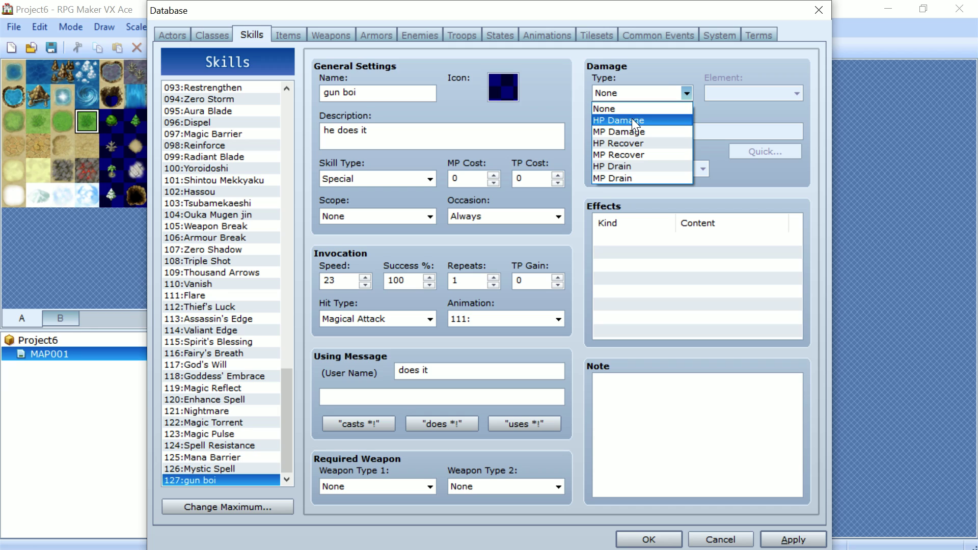
pyautogui.click(632, 120)
pyautogui.click(744, 92)
pyautogui.click(721, 100)
pyautogui.press('Tab')
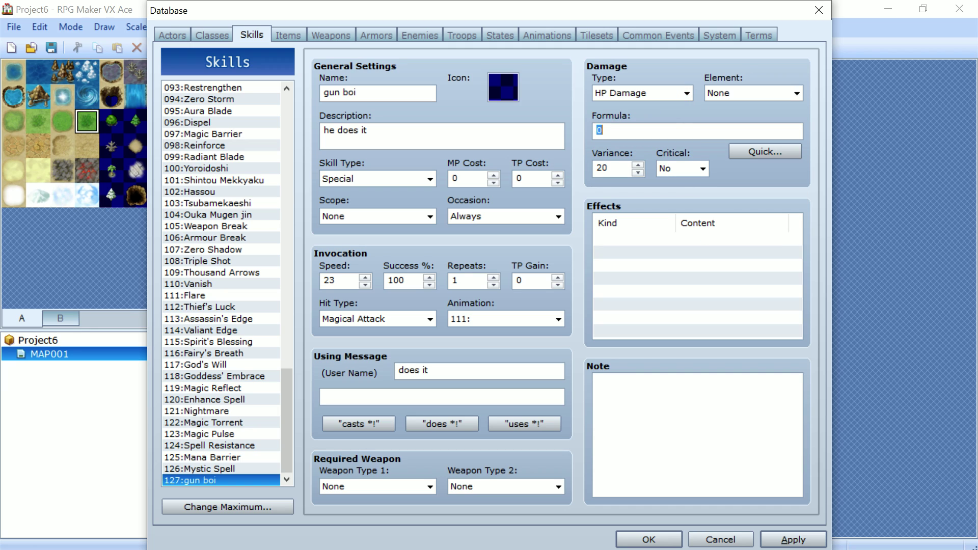
pyautogui.write('36')
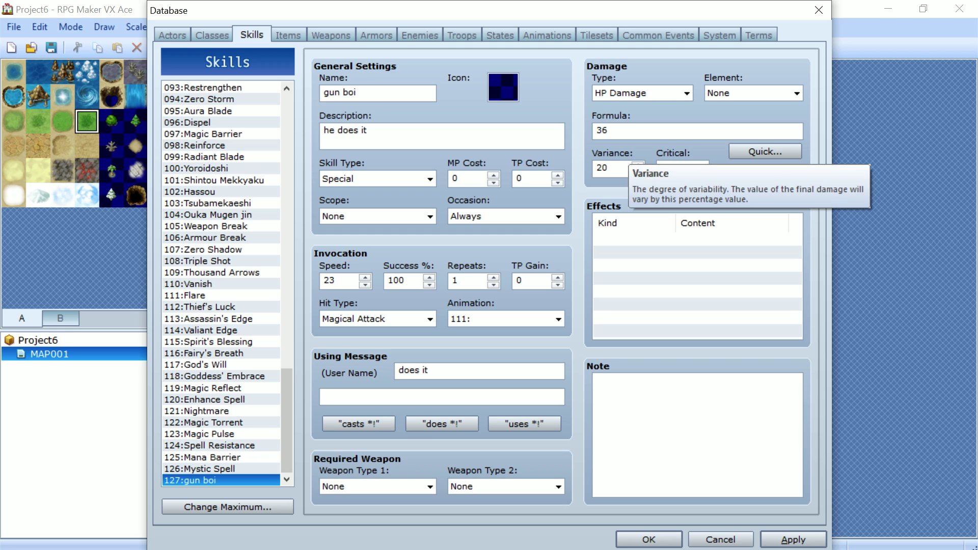
pyautogui.write('0')
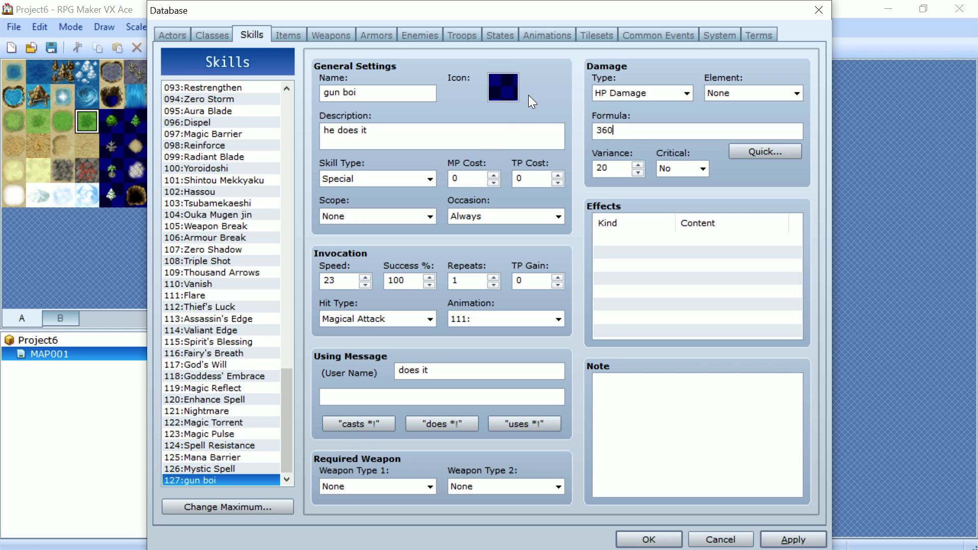
pyautogui.click(794, 540)
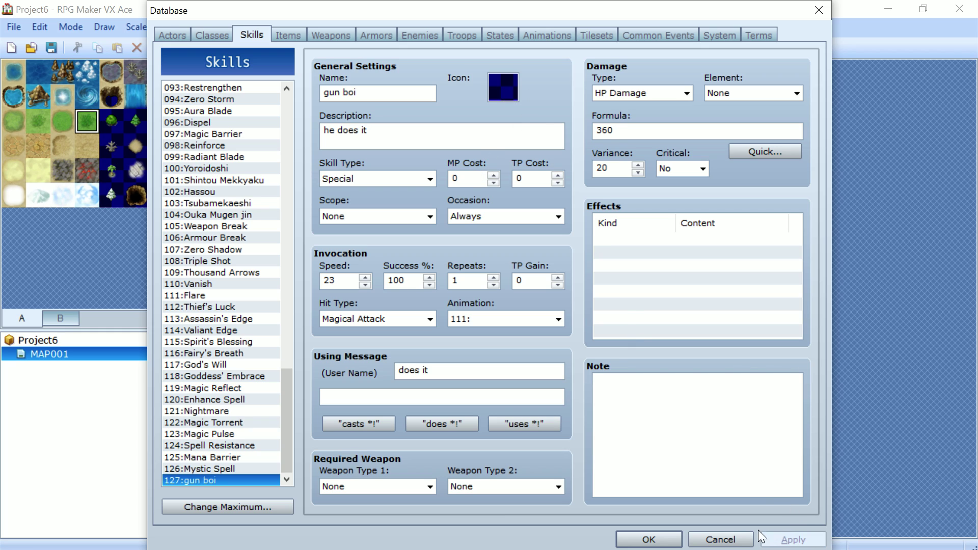
# - Add the gun boi skill to TestBoy's action patterns with the condition Always, entering 69 as its rating
pyautogui.click(439, 34)
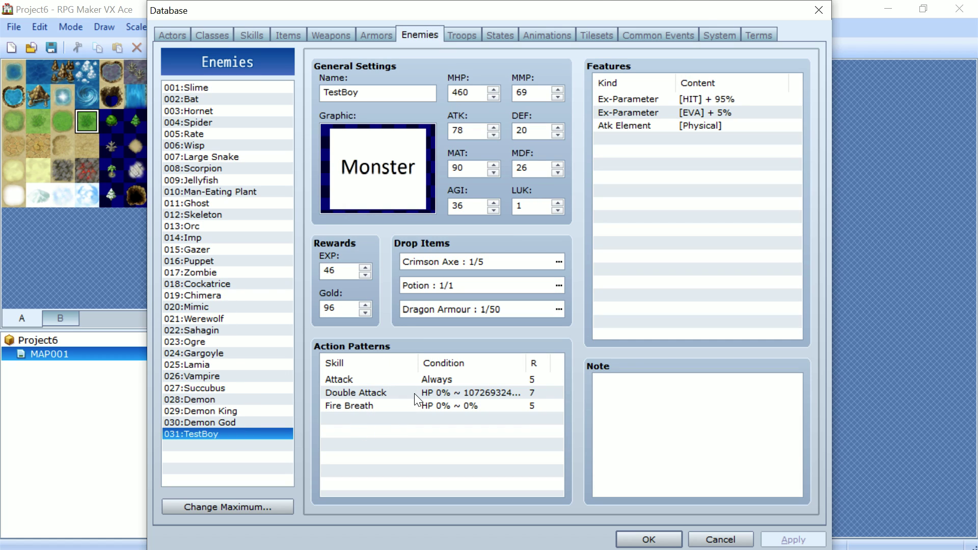
pyautogui.doubleClick(387, 417)
pyautogui.click(396, 288)
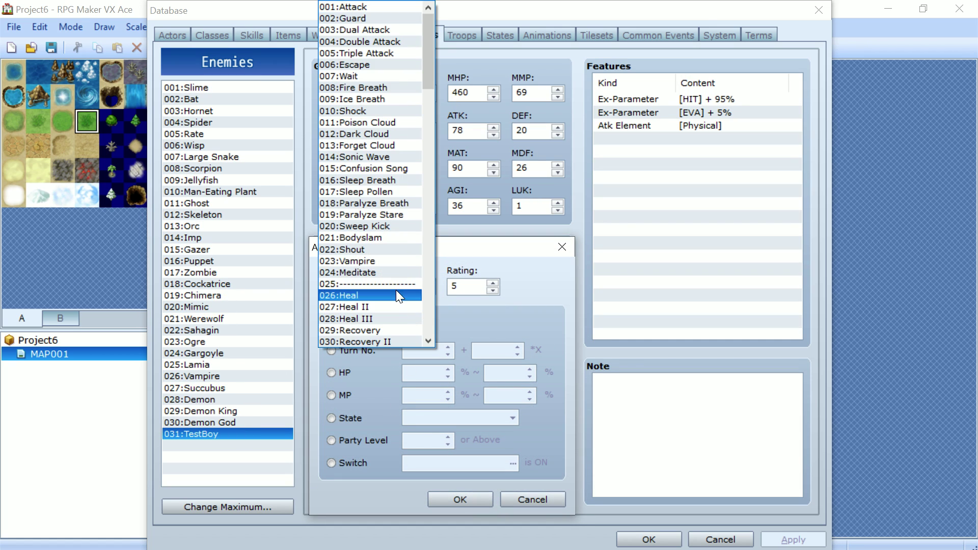
pyautogui.scroll(-13, 402, 281)
pyautogui.moveTo(423, 157); pyautogui.dragTo(421, 326)
pyautogui.click(414, 338)
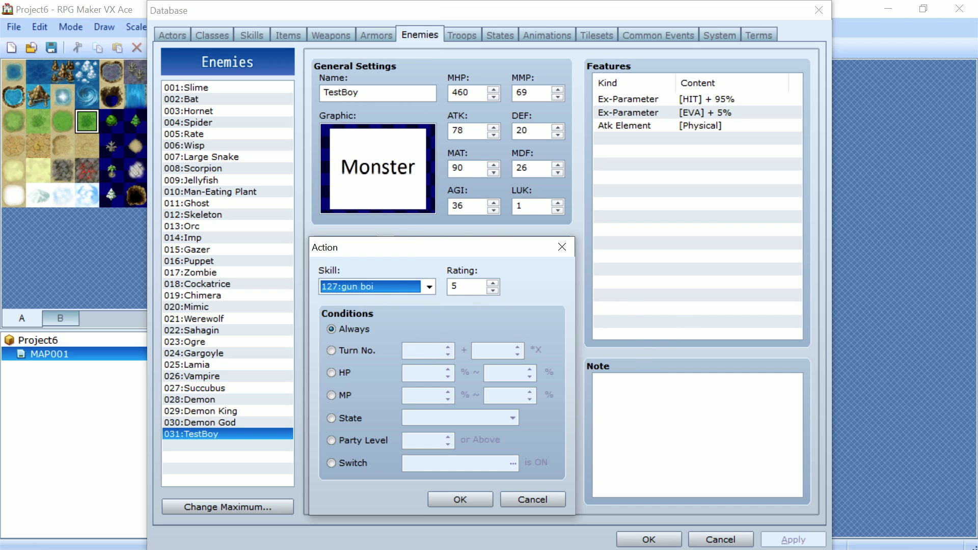
pyautogui.press('Tab')
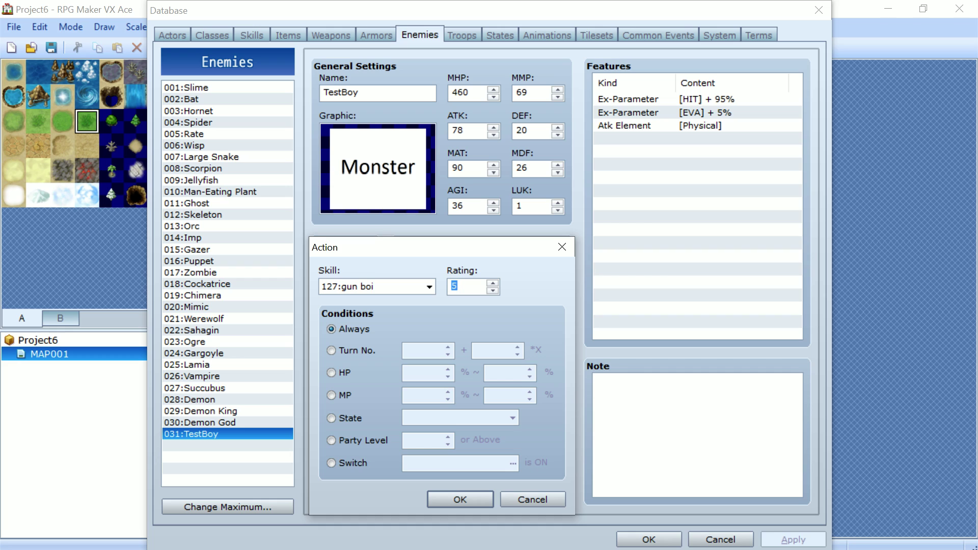
pyautogui.write('69')
pyautogui.click(733, 534)
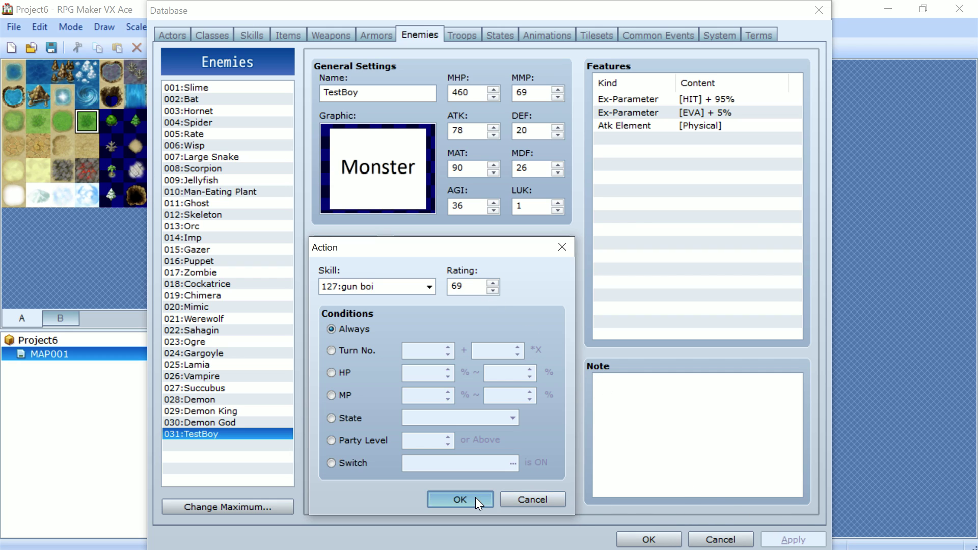
pyautogui.click(477, 500)
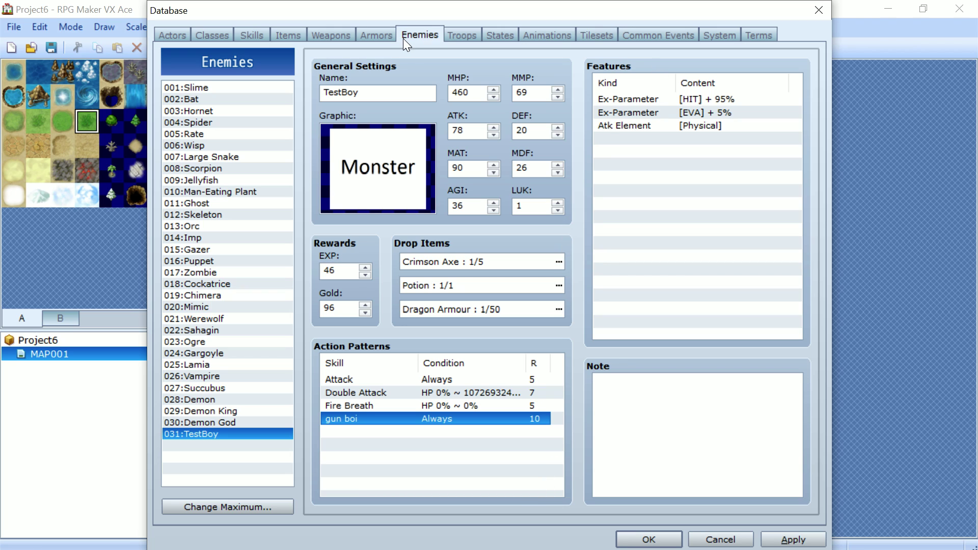
# - Set up a battle test for the test boy troop, equipping the first actor with Gigantes Axe, Dragon Shield and Dragon Helm
pyautogui.click(461, 37)
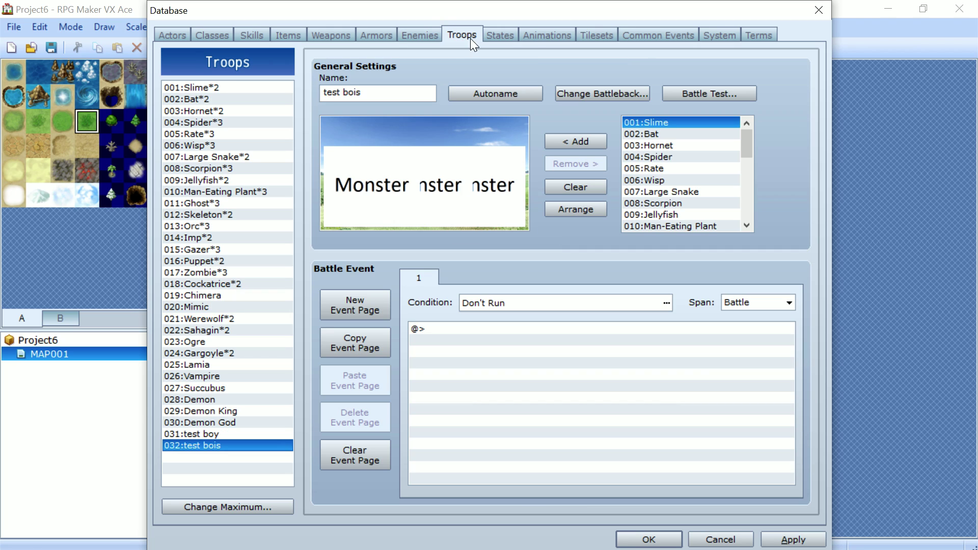
pyautogui.click(239, 436)
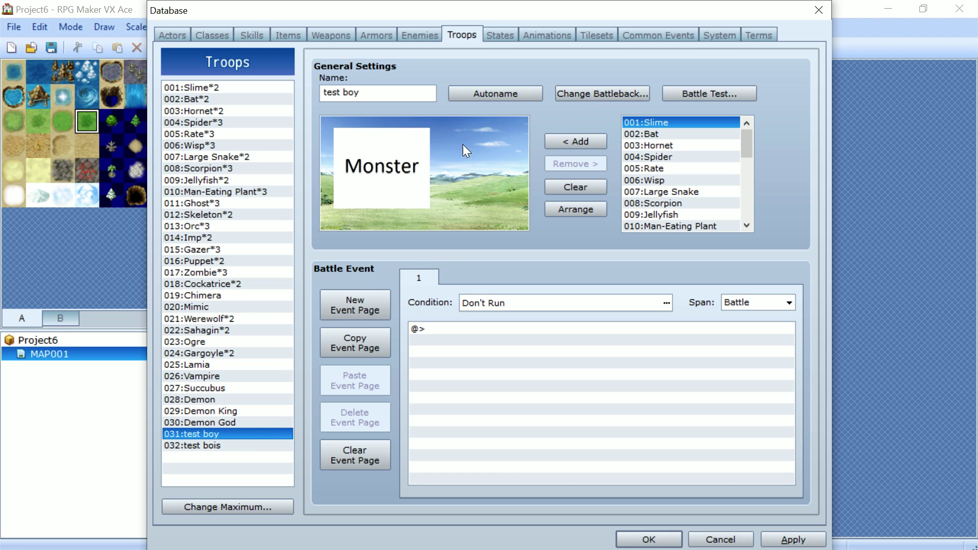
pyautogui.click(667, 93)
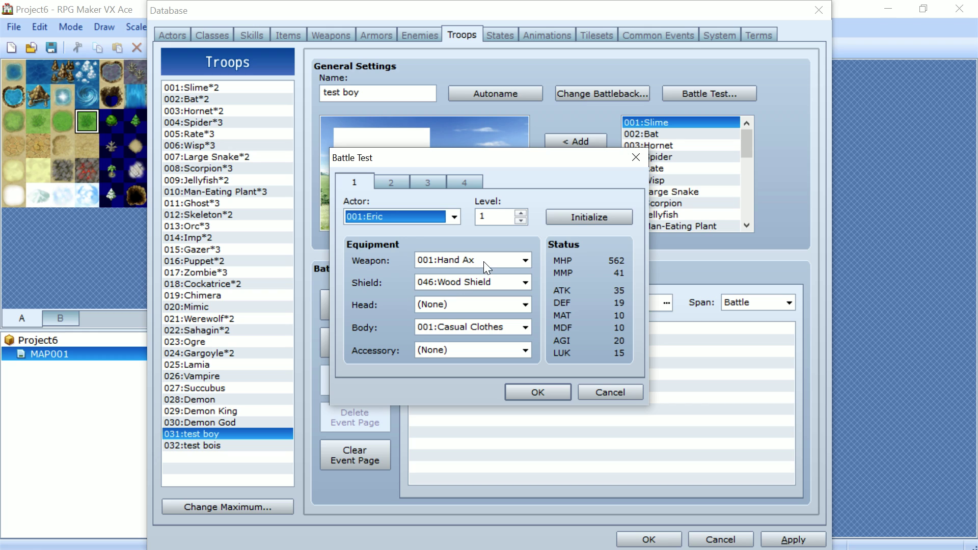
pyautogui.click(484, 261)
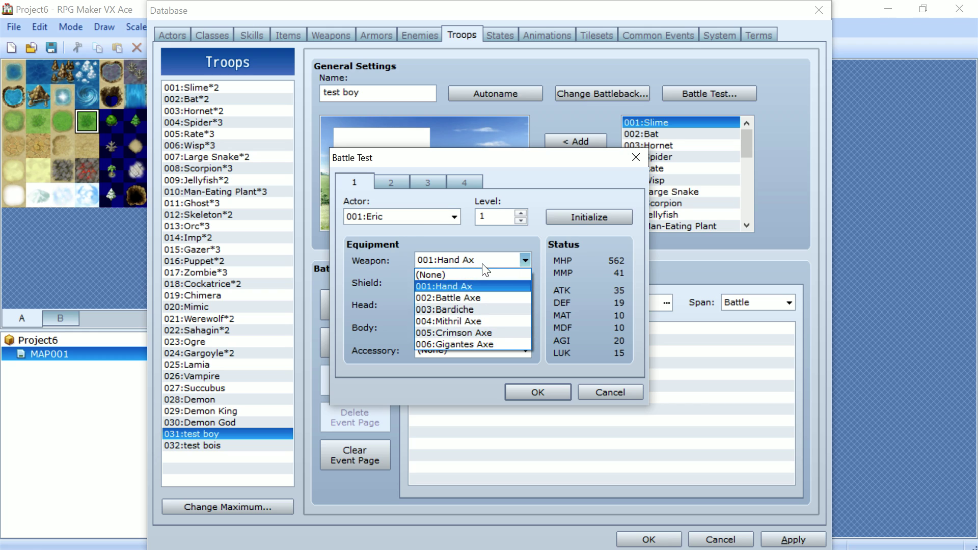
pyautogui.click(470, 344)
pyautogui.click(461, 286)
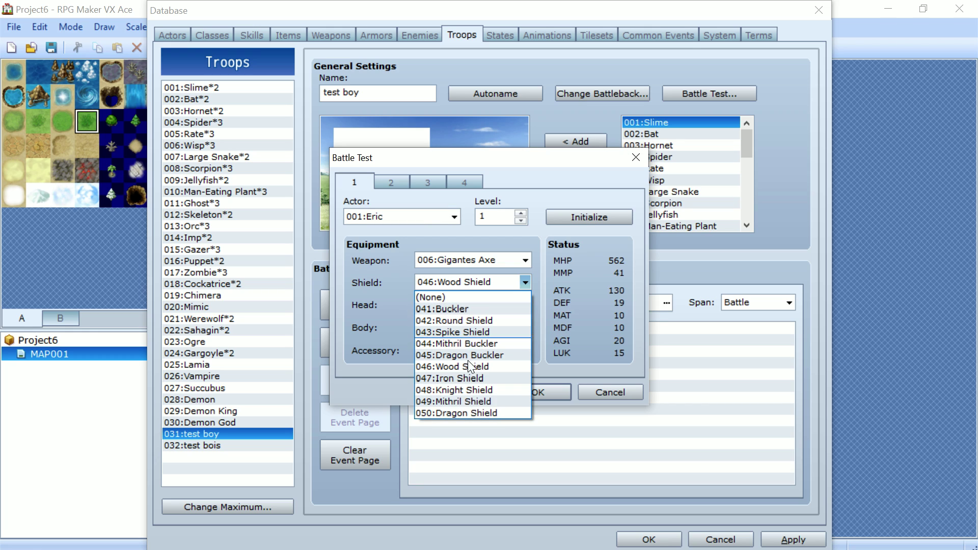
pyautogui.click(478, 412)
pyautogui.click(478, 304)
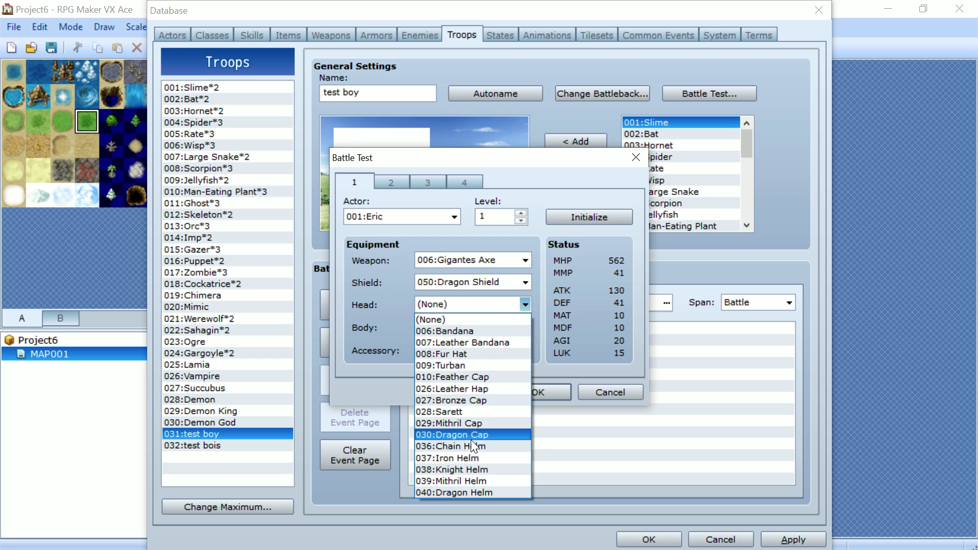
pyautogui.click(478, 491)
# - Equip the battle test actor with Dragon Plate as body armour and Eyepatch of Fury as accessory
pyautogui.click(470, 328)
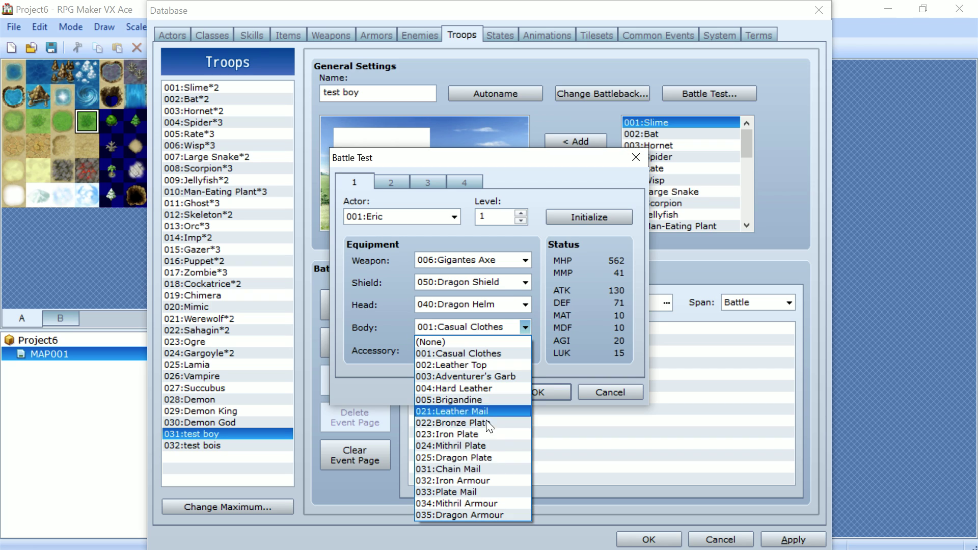
pyautogui.click(490, 455)
pyautogui.click(491, 347)
pyautogui.click(506, 392)
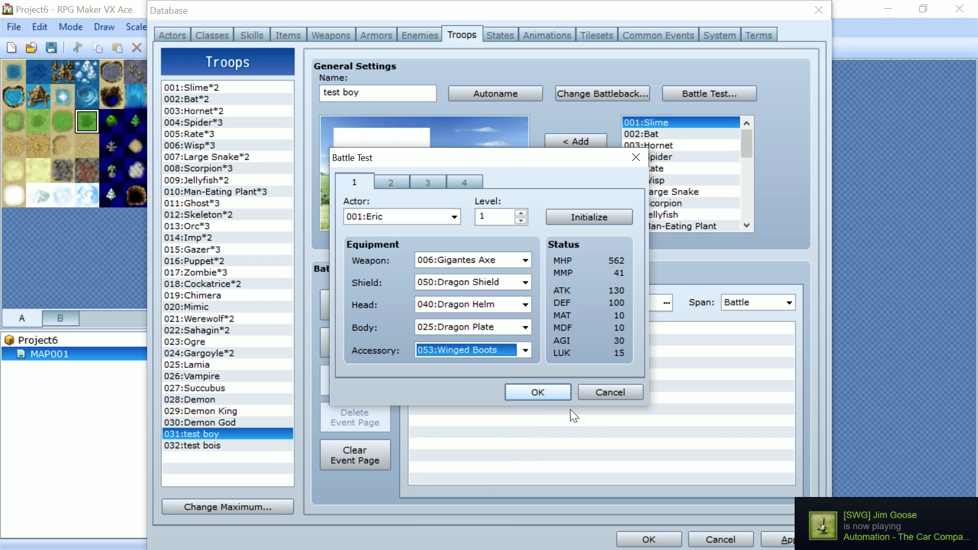
pyautogui.click(520, 354)
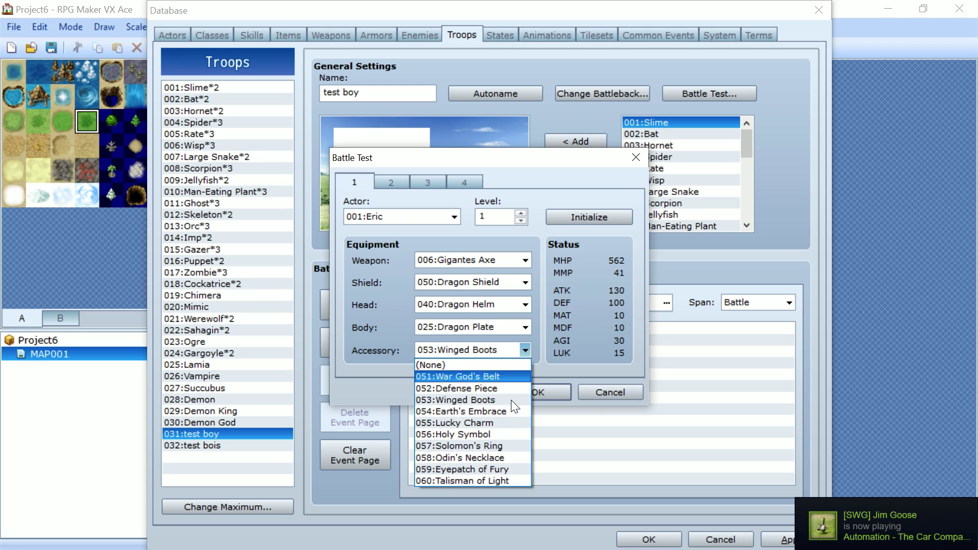
pyautogui.click(503, 465)
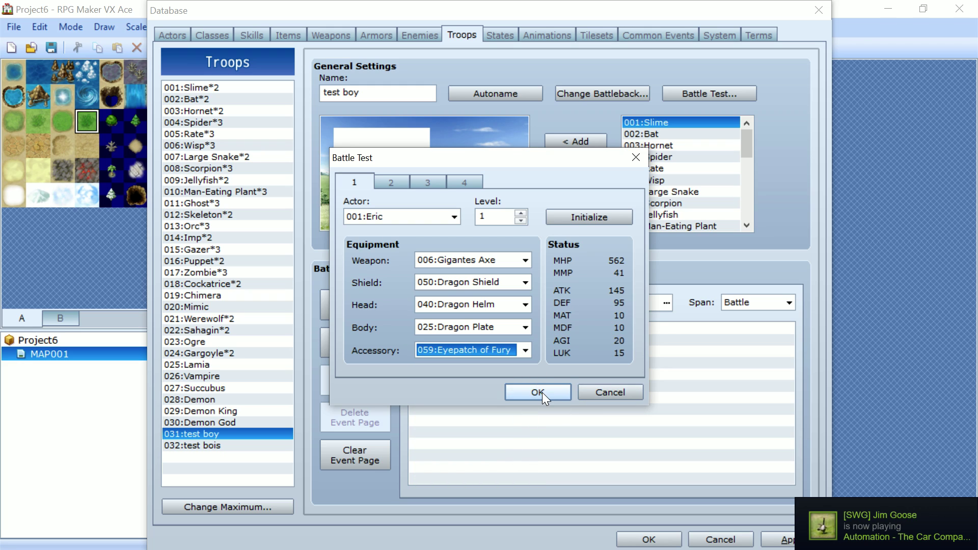
# - Run the battle test in full screen and fight TestBoy with a normal attack until the battle ends
pyautogui.click(535, 390)
pyautogui.hotkey('alt', 'Return')
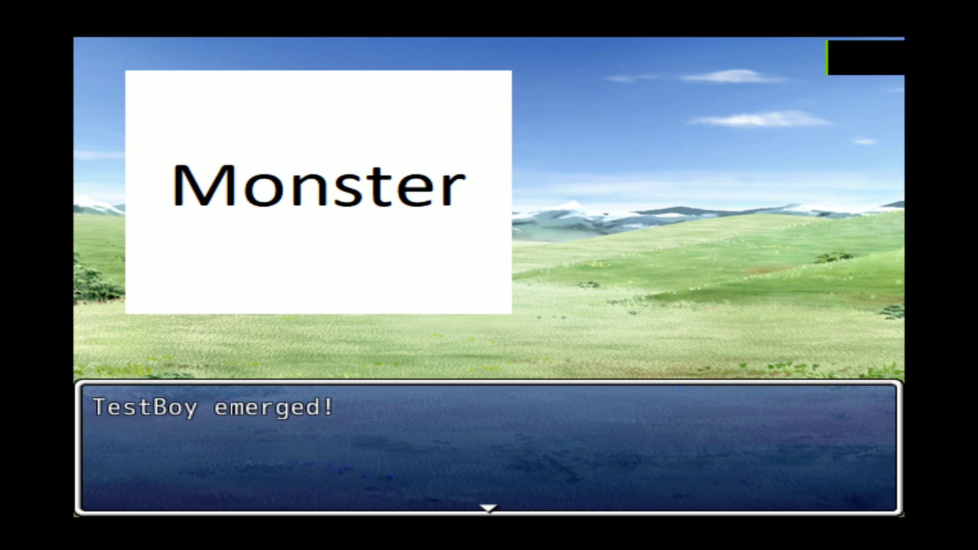
pyautogui.press('Return')
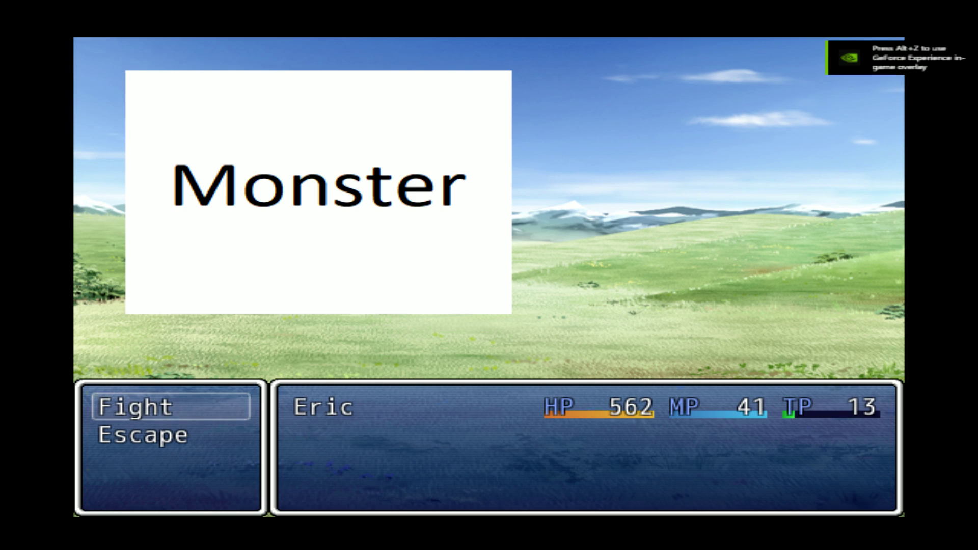
pyautogui.press('Return')
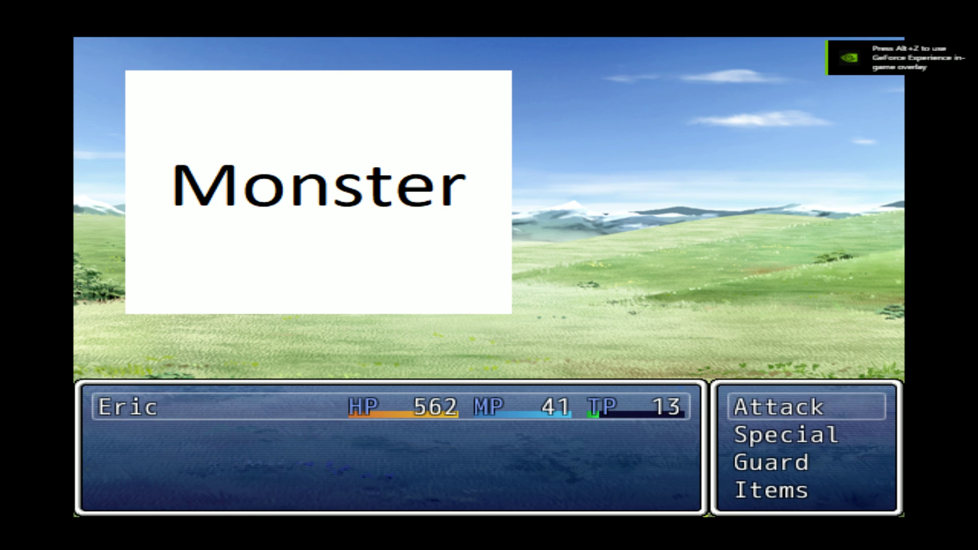
pyautogui.press('Return')
pyautogui.press('Return')
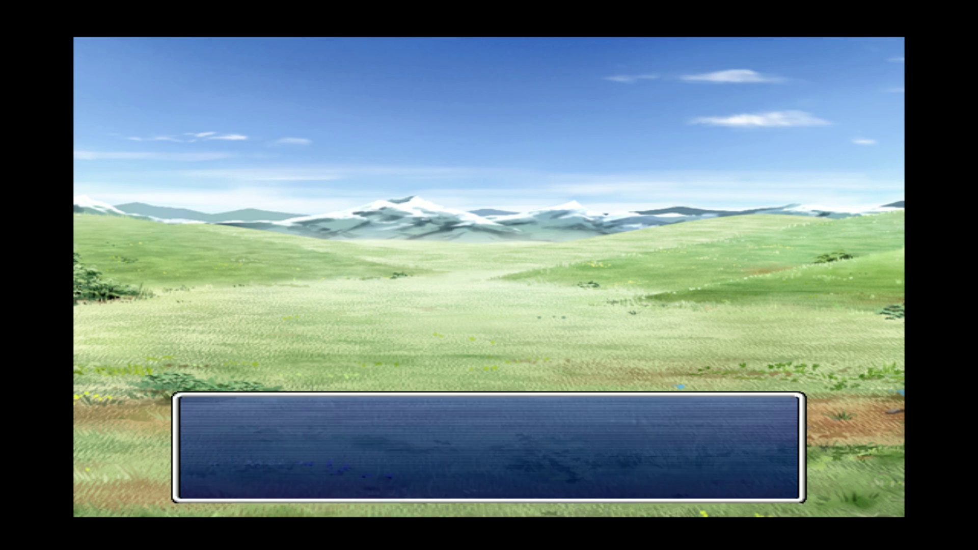
pyautogui.press('Return')
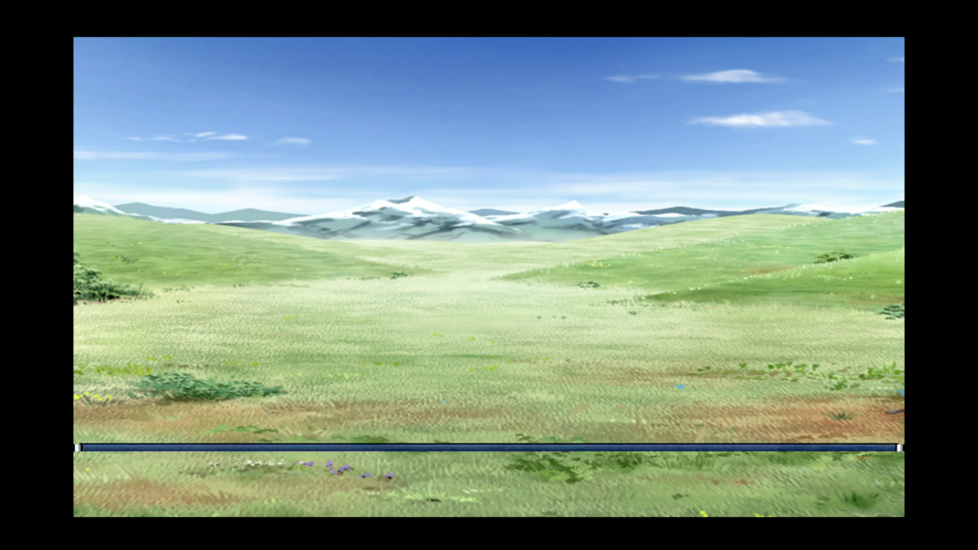
pyautogui.press('Return')
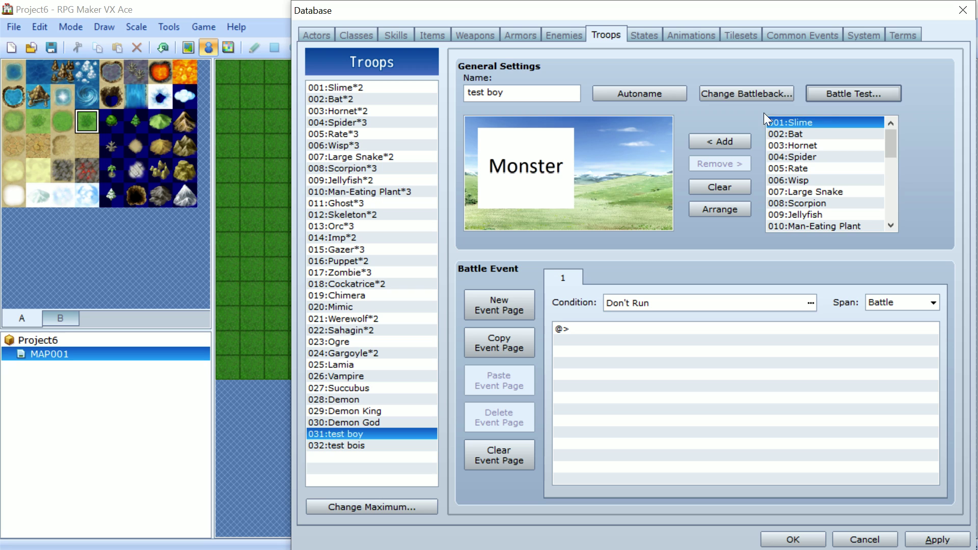
# - Set the TestBoy enemy's DEF to 59 and its LUK to 34
pyautogui.click(556, 37)
pyautogui.click(522, 35)
pyautogui.click(564, 35)
pyautogui.click(606, 35)
pyautogui.click(644, 35)
pyautogui.click(575, 37)
pyautogui.press('Tab')
pyautogui.doubleClick(667, 130)
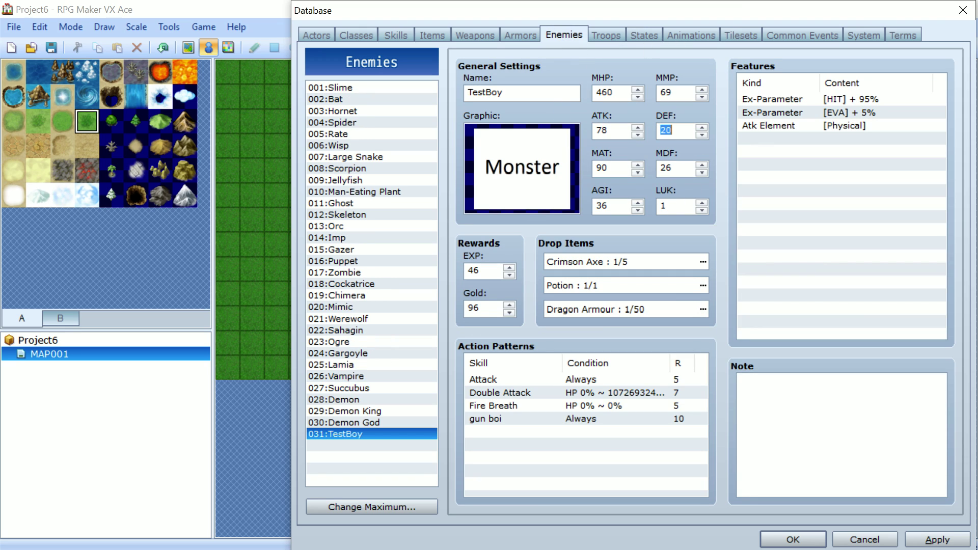
pyautogui.write('59')
pyautogui.doubleClick(667, 206)
pyautogui.write('34')
# - Set TestBoy's MDF to 78 and its MAT to 102
pyautogui.doubleClick(667, 167)
pyautogui.write('3')
pyautogui.press('BackSpace')
pyautogui.write('78')
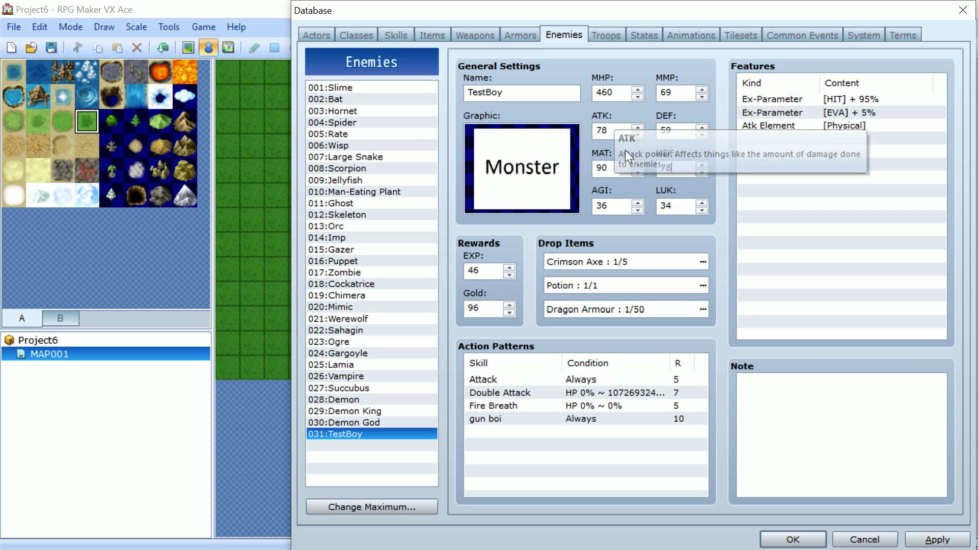
pyautogui.hotkey('shift', 'Tab')
pyautogui.write('102')
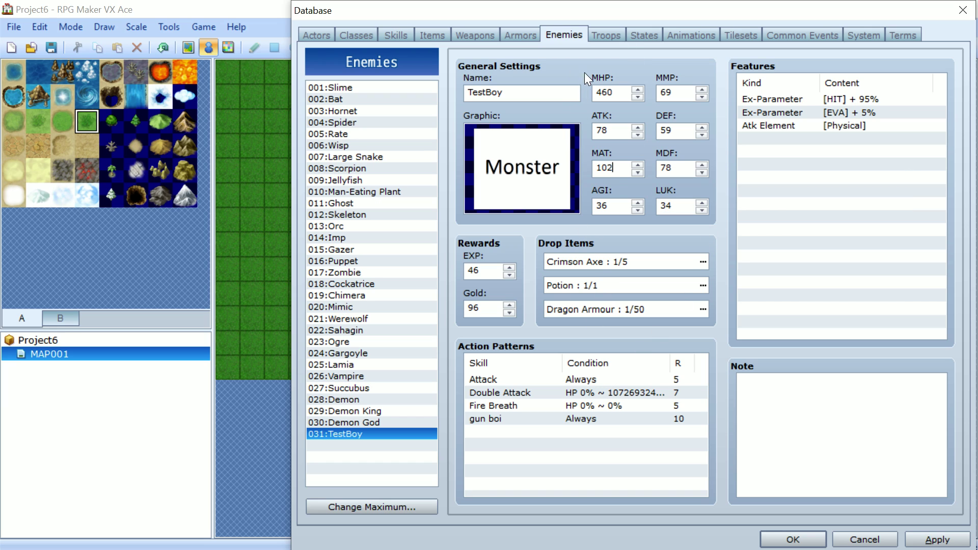
pyautogui.click(599, 28)
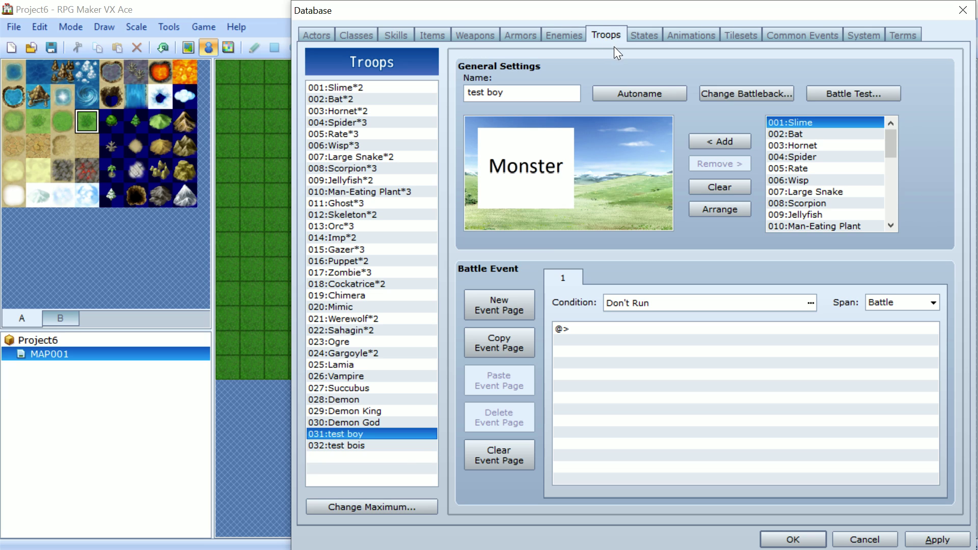
pyautogui.click(383, 446)
pyautogui.click(384, 434)
pyautogui.click(392, 447)
pyautogui.click(392, 434)
pyautogui.click(563, 35)
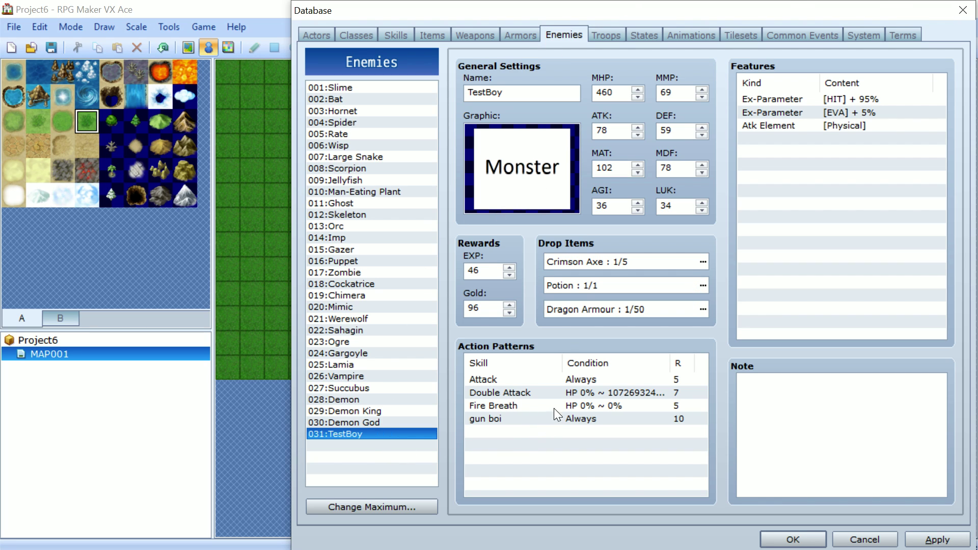
pyautogui.click(645, 35)
pyautogui.click(614, 35)
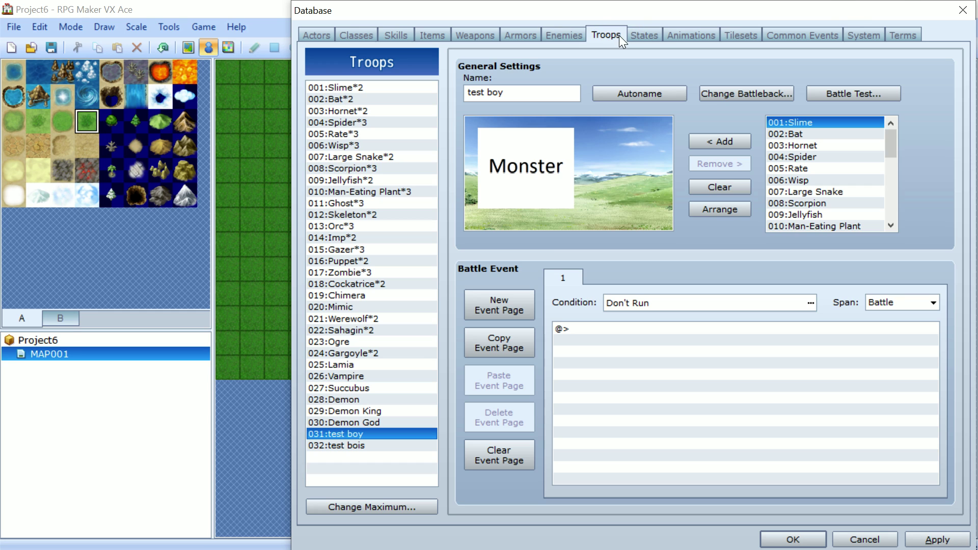
pyautogui.click(646, 35)
pyautogui.click(615, 34)
# - Set the TestBoy enemy's AGI to 56 and apply the database changes from the test boy troop's page
pyautogui.click(571, 36)
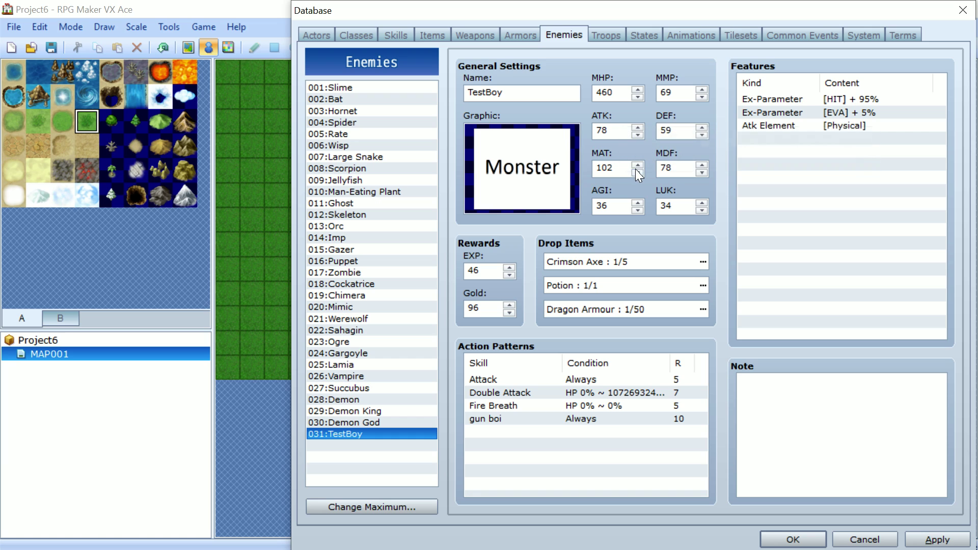
pyautogui.click(602, 205)
pyautogui.write('56')
pyautogui.click(620, 35)
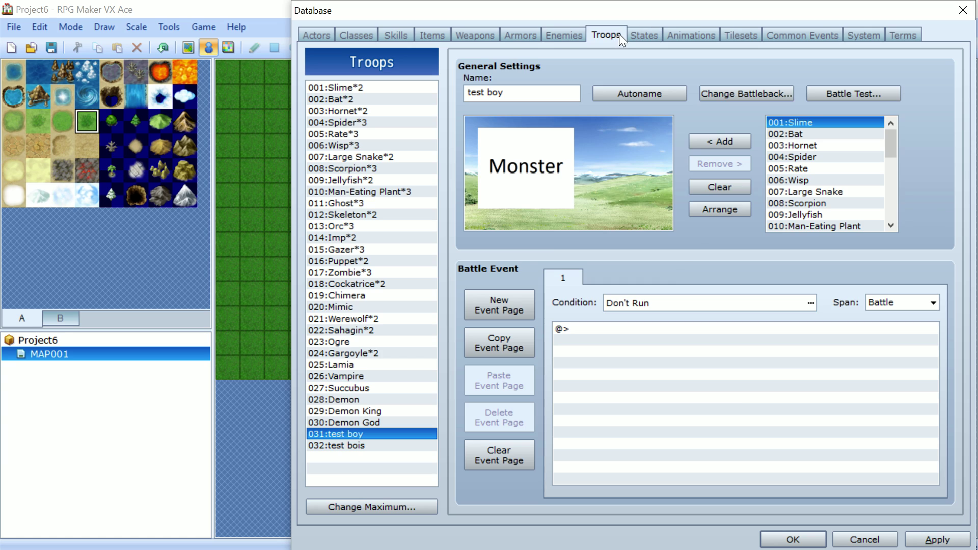
pyautogui.click(834, 89)
pyautogui.click(764, 390)
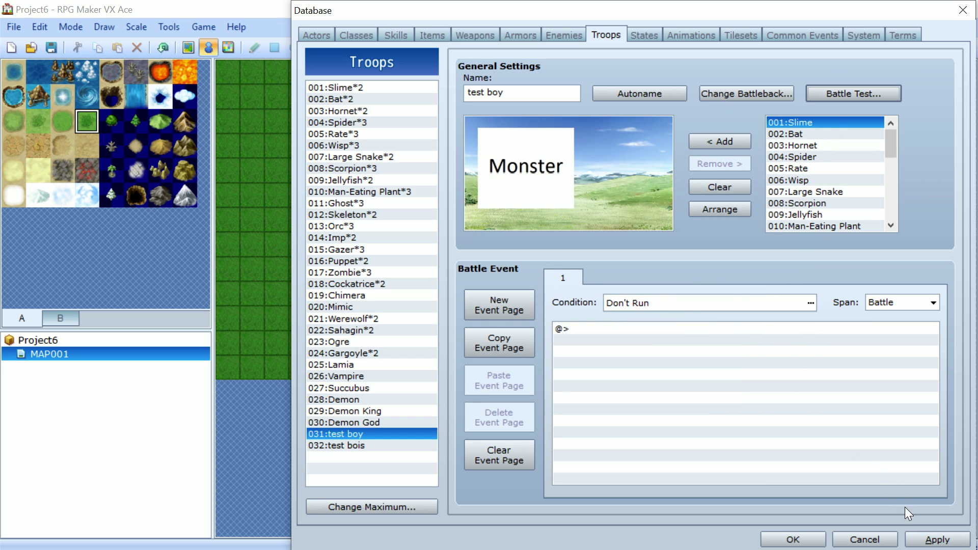
pyautogui.click(935, 539)
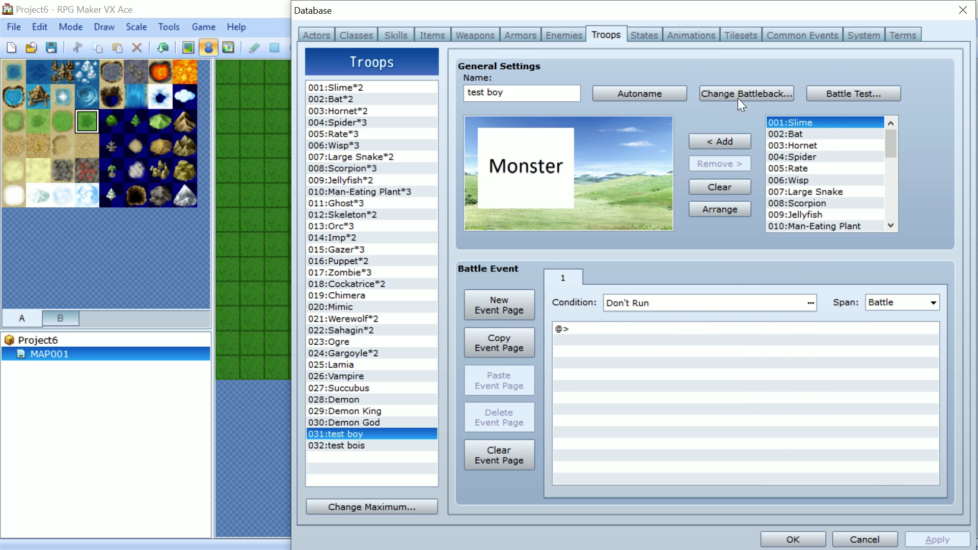
# - Run a battle test of the test boy troop with the existing actor equipment and make a normal attack on TestBoy
pyautogui.click(866, 94)
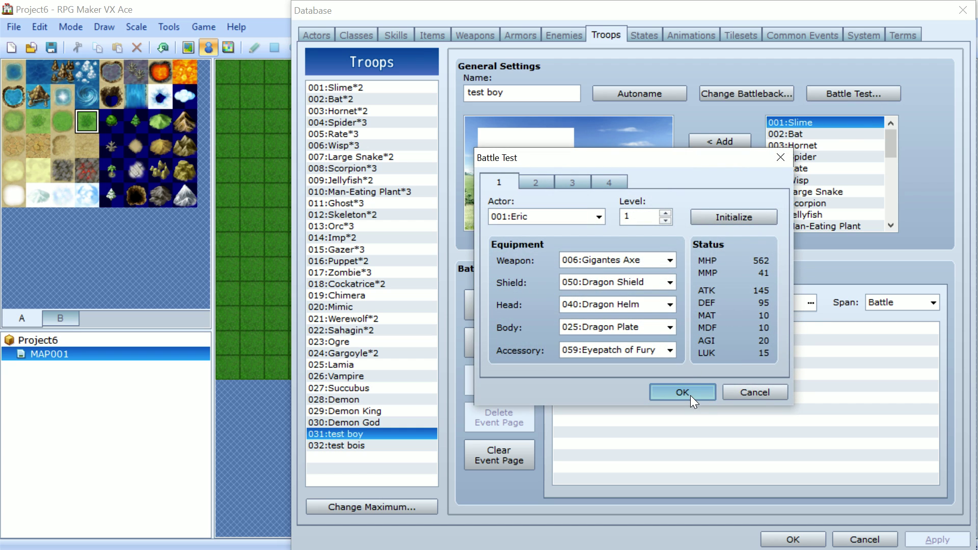
pyautogui.click(683, 392)
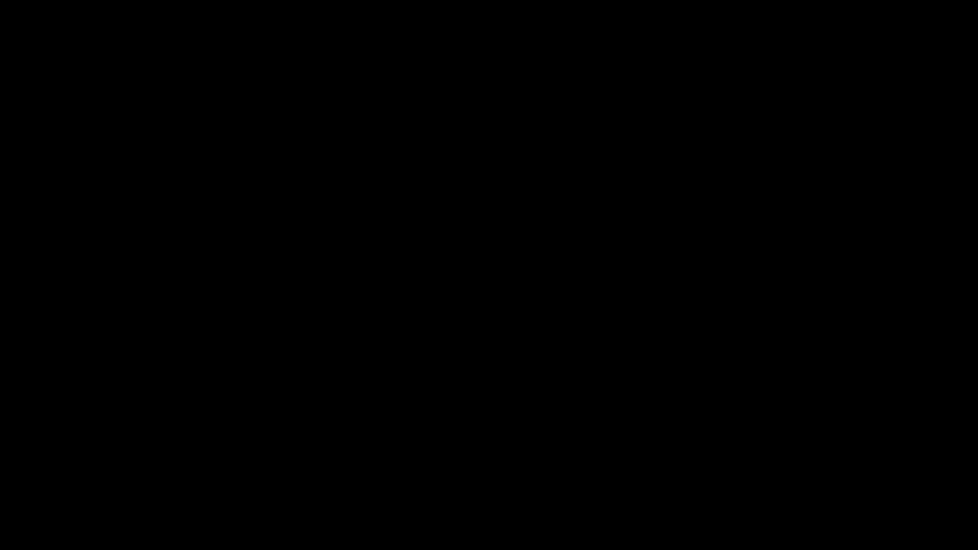
pyautogui.press('Return')
pyautogui.press('Return')
pyautogui.press('Return')
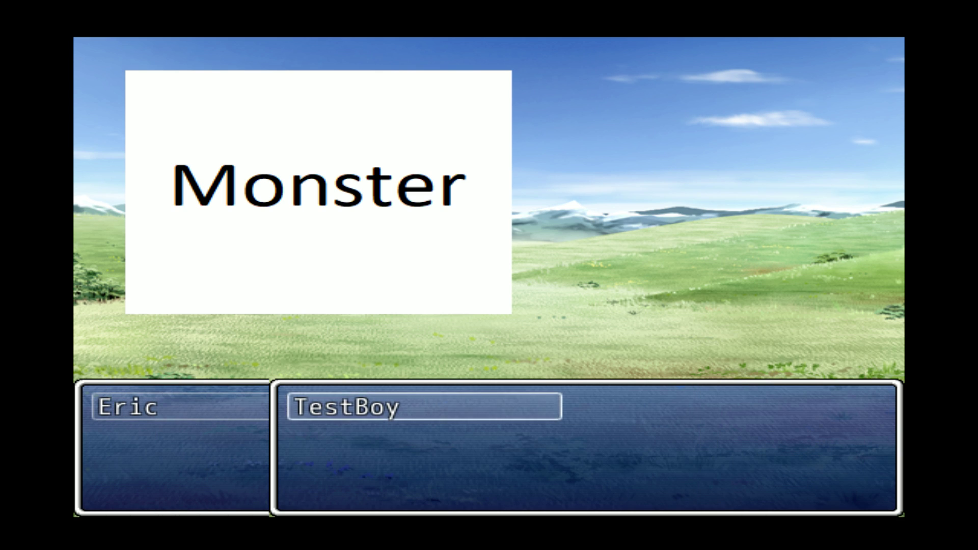
pyautogui.press('Return')
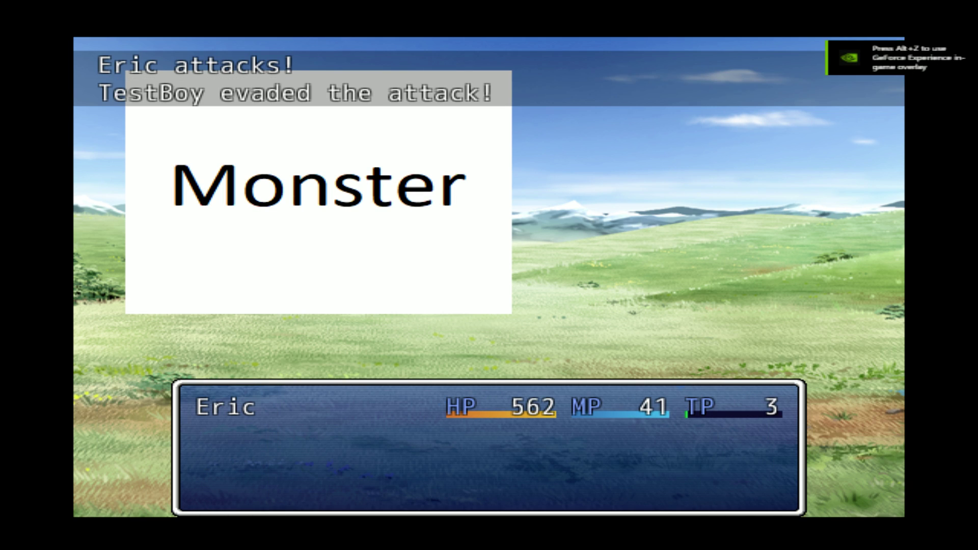
# - Keep using normal attacks on TestBoy until it is defeated, and dismiss the victory messages to end the battle test
pyautogui.press('Return')
pyautogui.press('Return')
pyautogui.press('Return')
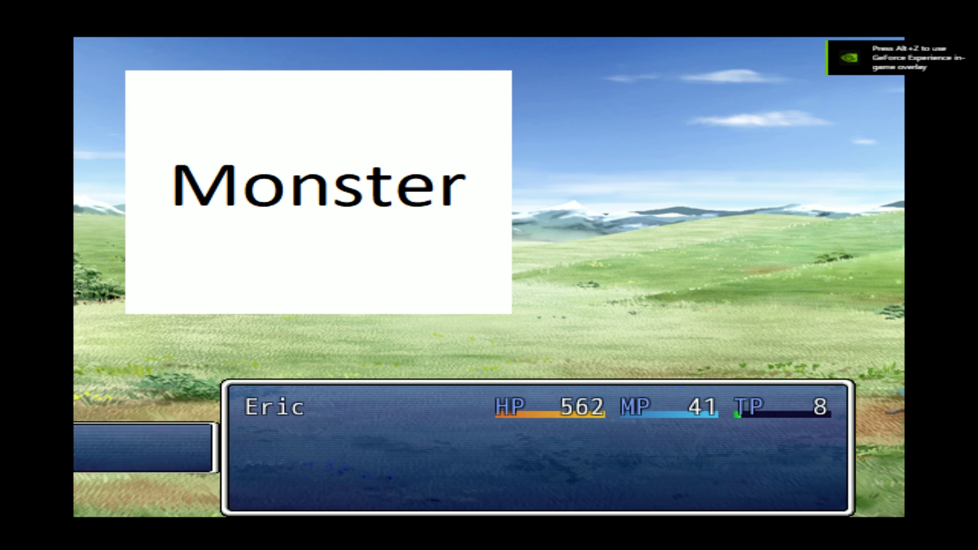
pyautogui.press('Return')
pyautogui.press('Down')
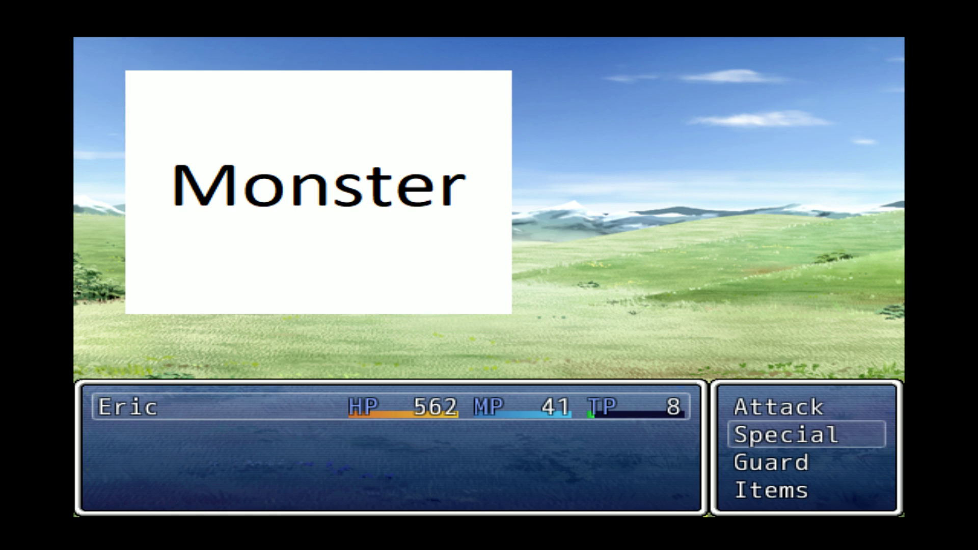
pyautogui.press('Escape')
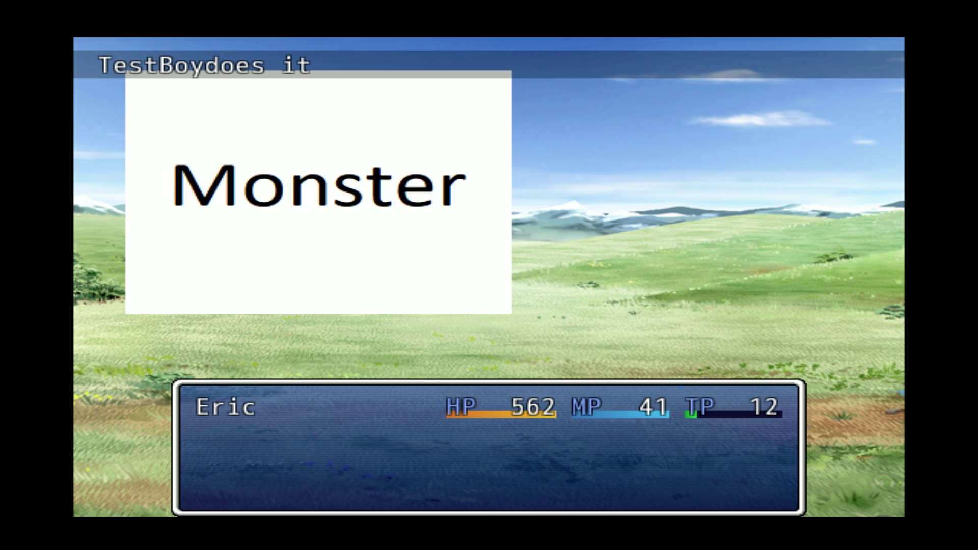
pyautogui.press('Return')
pyautogui.press('Down')
pyautogui.press('Down')
pyautogui.press('Return')
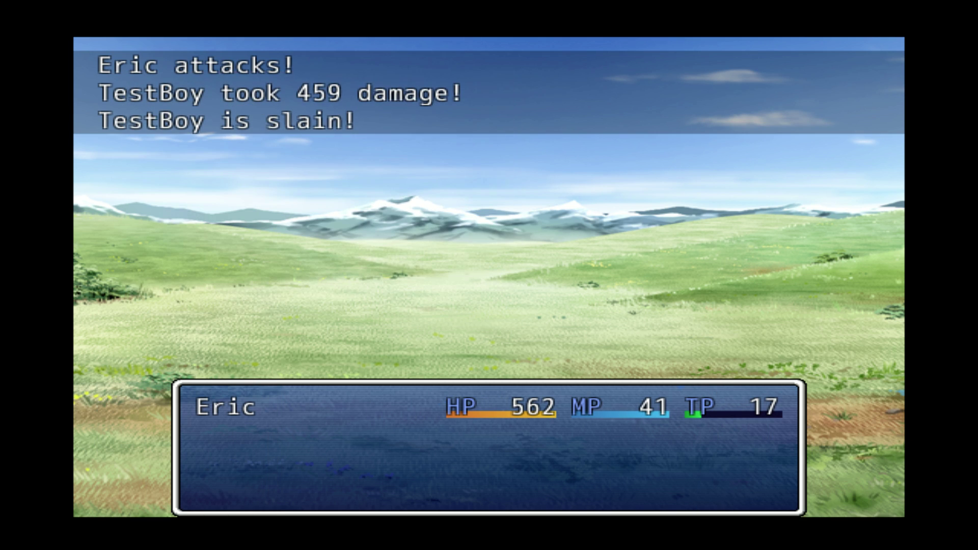
pyautogui.press('Return')
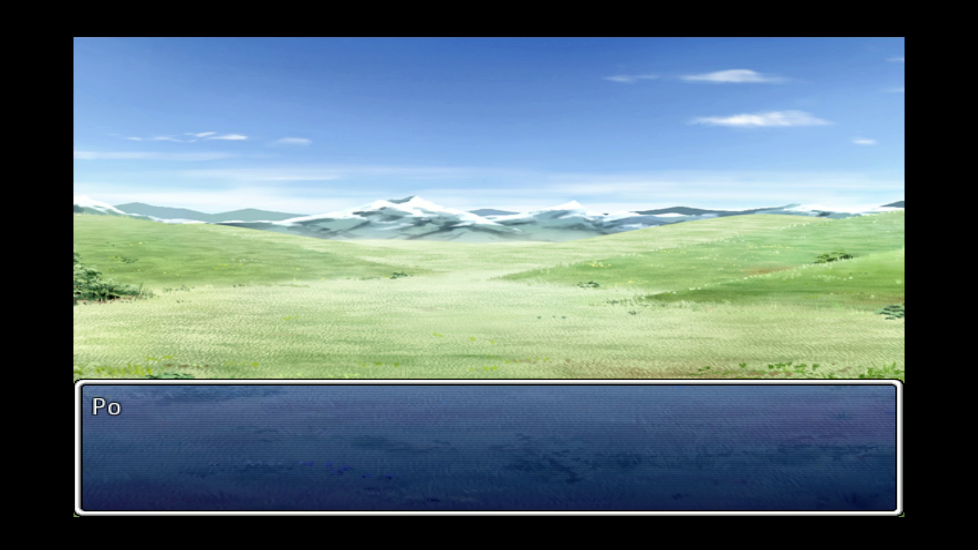
pyautogui.press('Return')
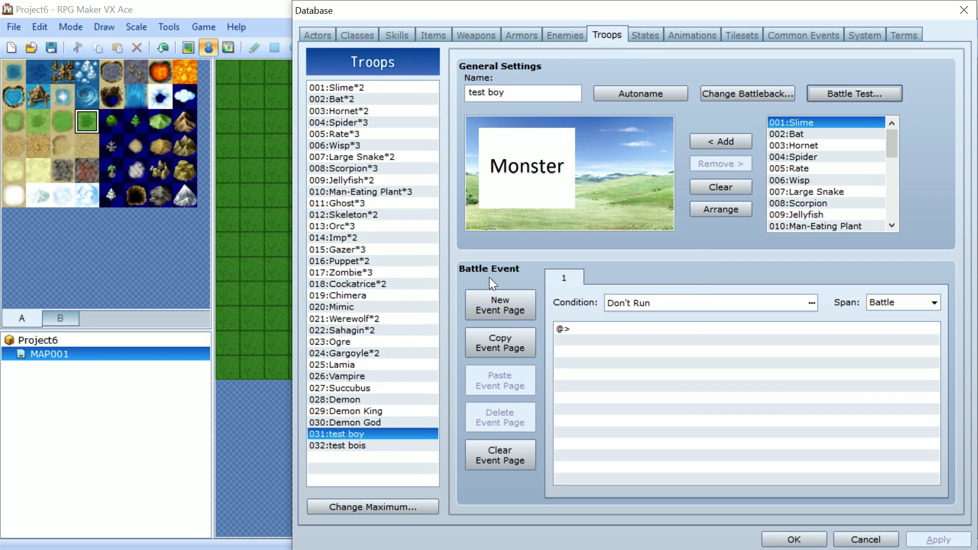
# - Accept the database changes and return to the map editor
pyautogui.click(817, 539)
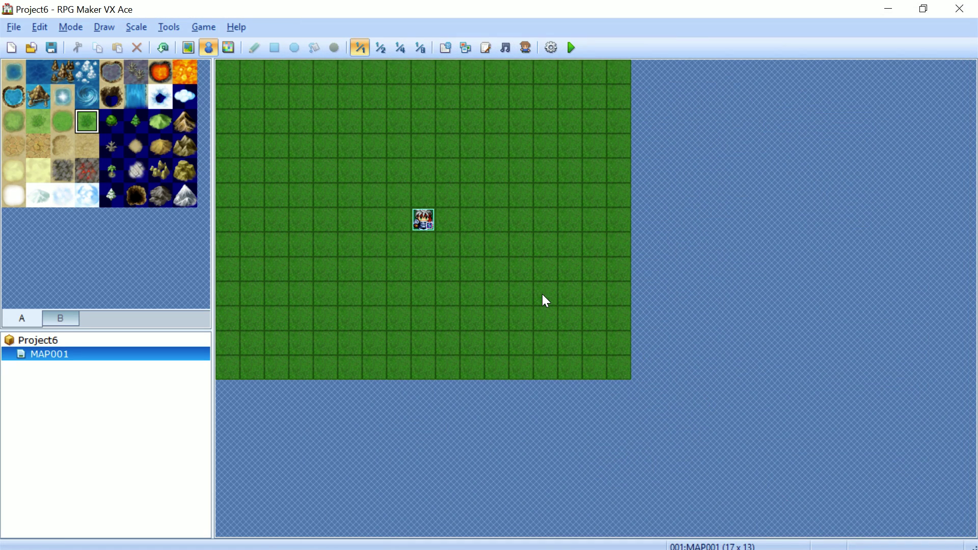
pyautogui.press('alt')
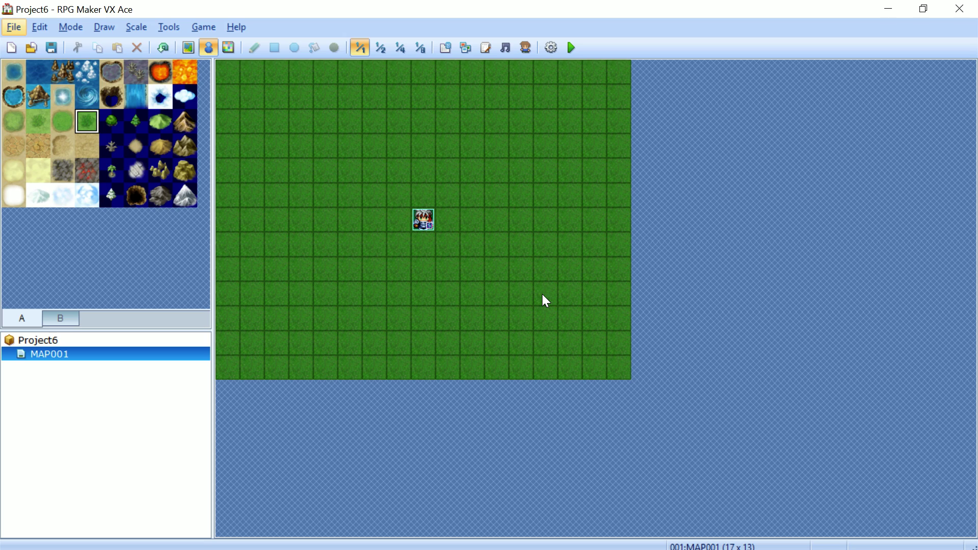